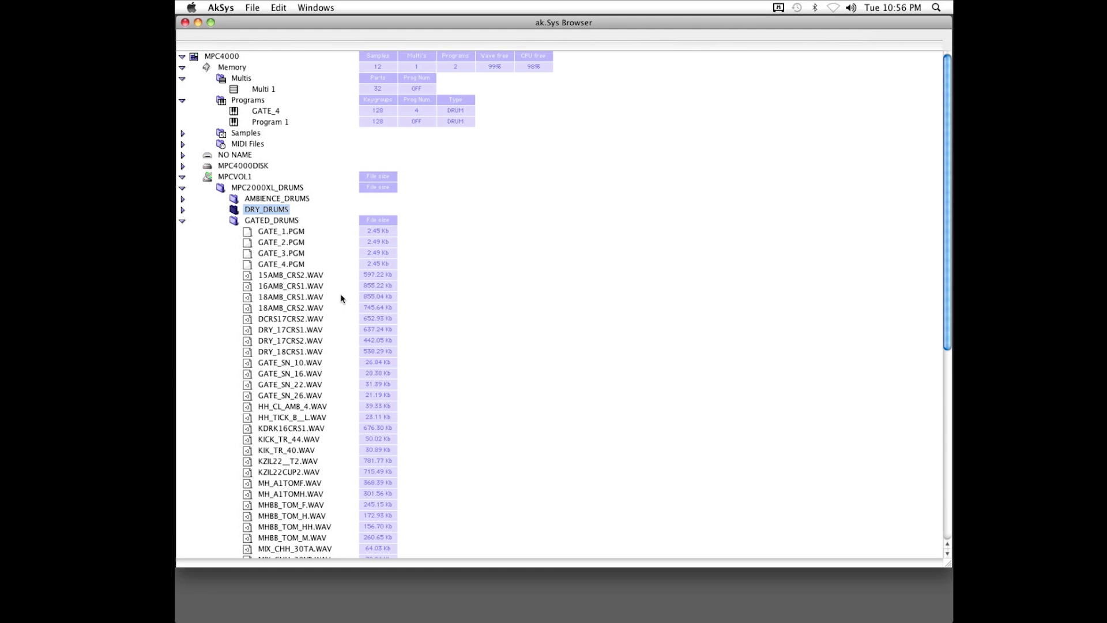
# - Open GATE_4 from the MPC4000 memory in the program editor and show its Filter/Kgrp page
pyautogui.doubleClick(264, 111)
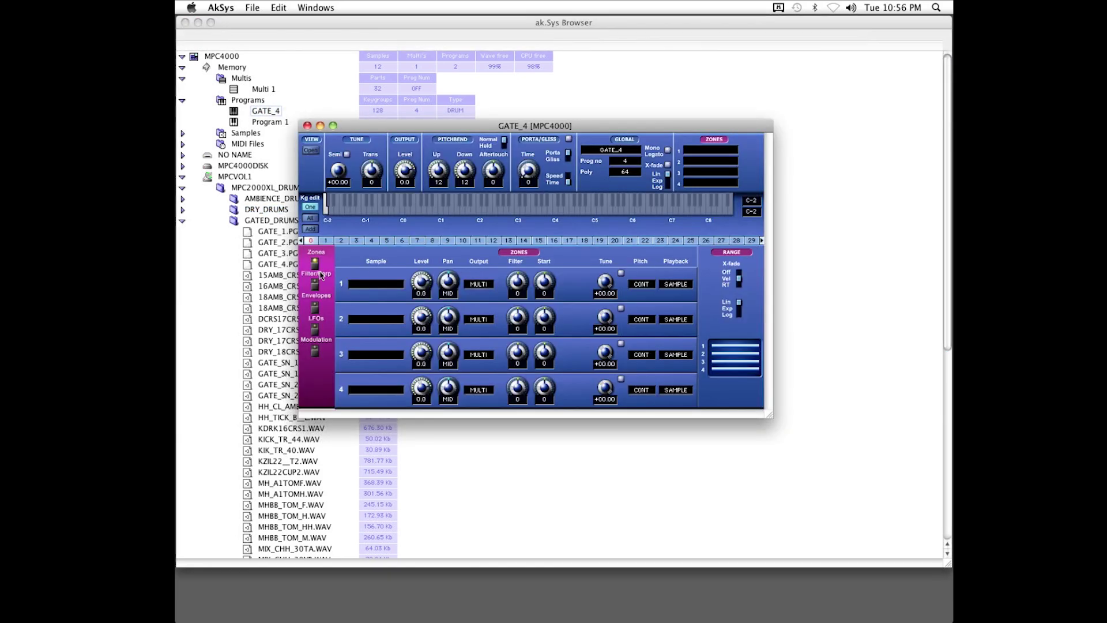
pyautogui.click(316, 287)
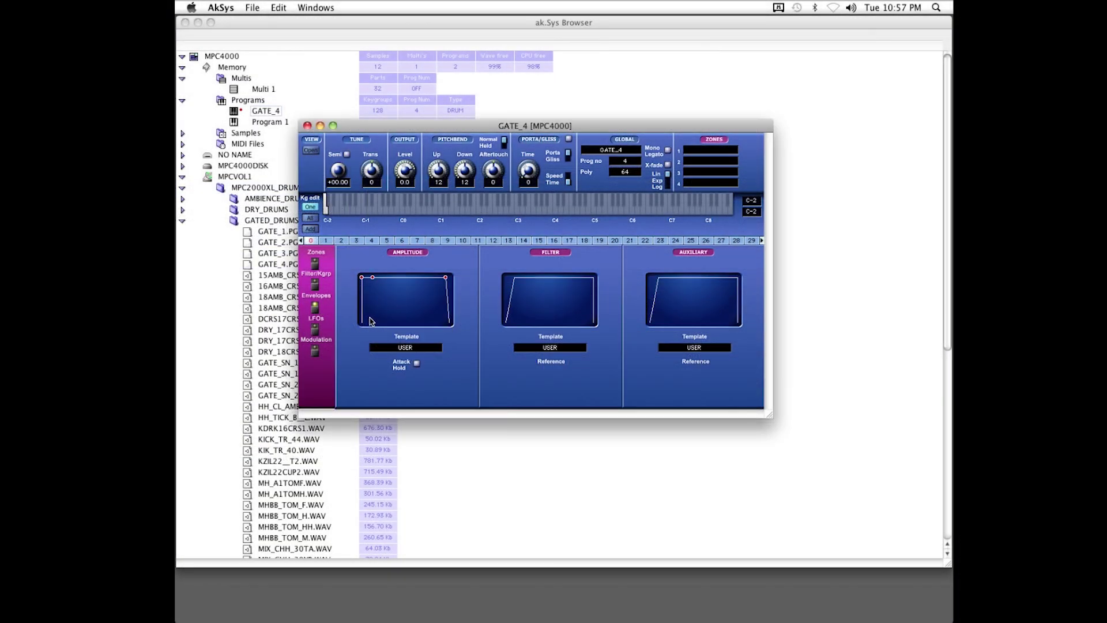
# - Drag GATE_4's first two filter-envelope breakpoints to R1:72 L1:60 and R2:79 L2:80
pyautogui.moveTo(514, 280)
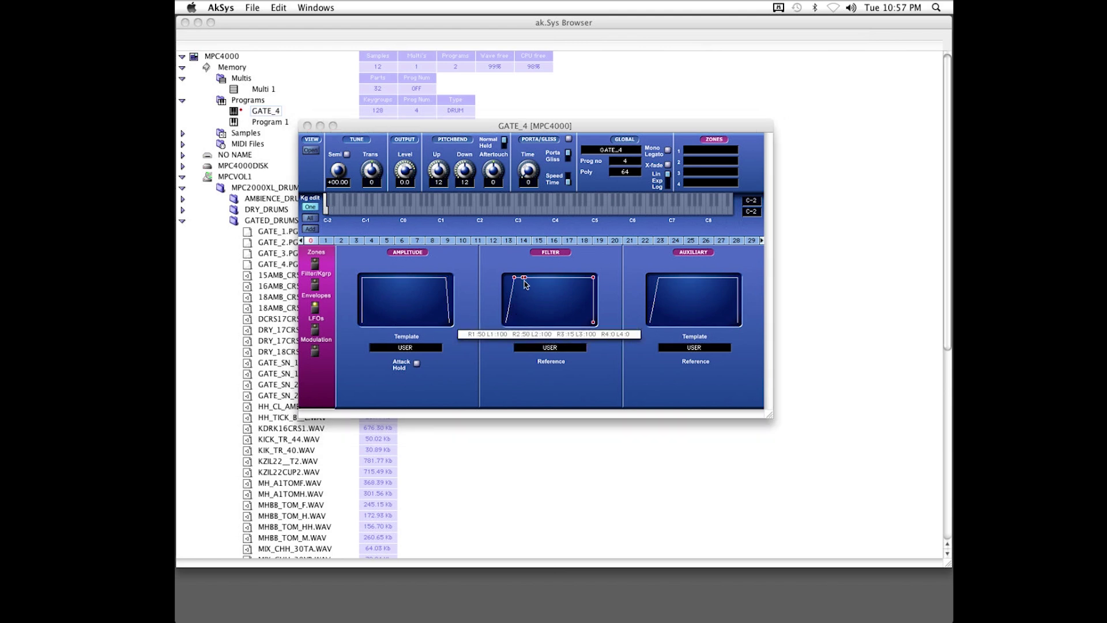
pyautogui.moveTo(516, 281); pyautogui.dragTo(540, 321)
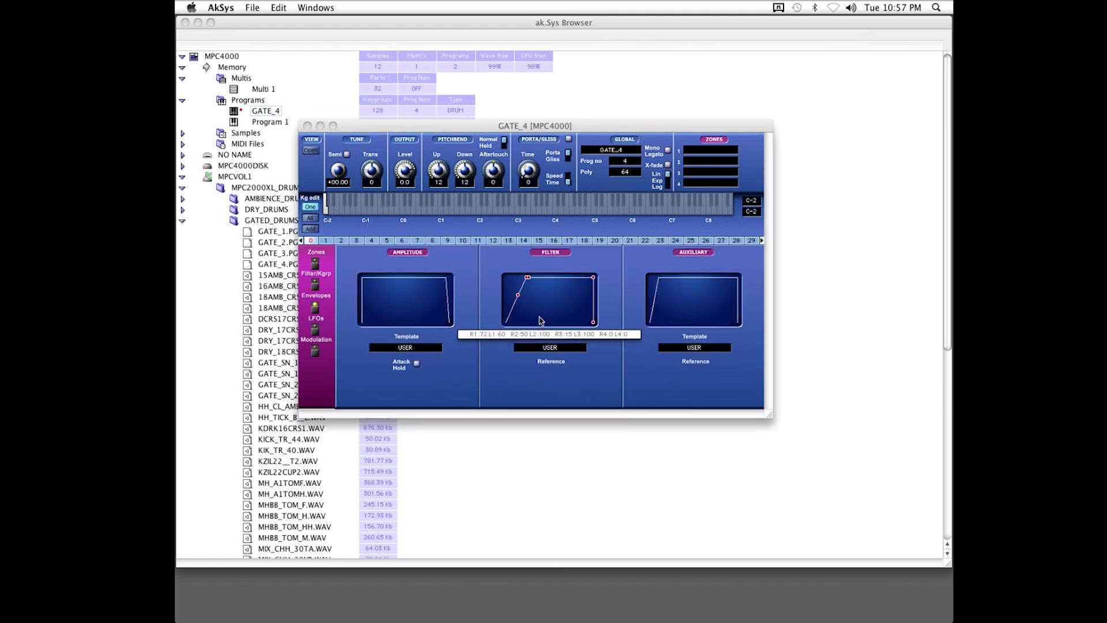
pyautogui.moveTo(527, 278); pyautogui.dragTo(531, 285)
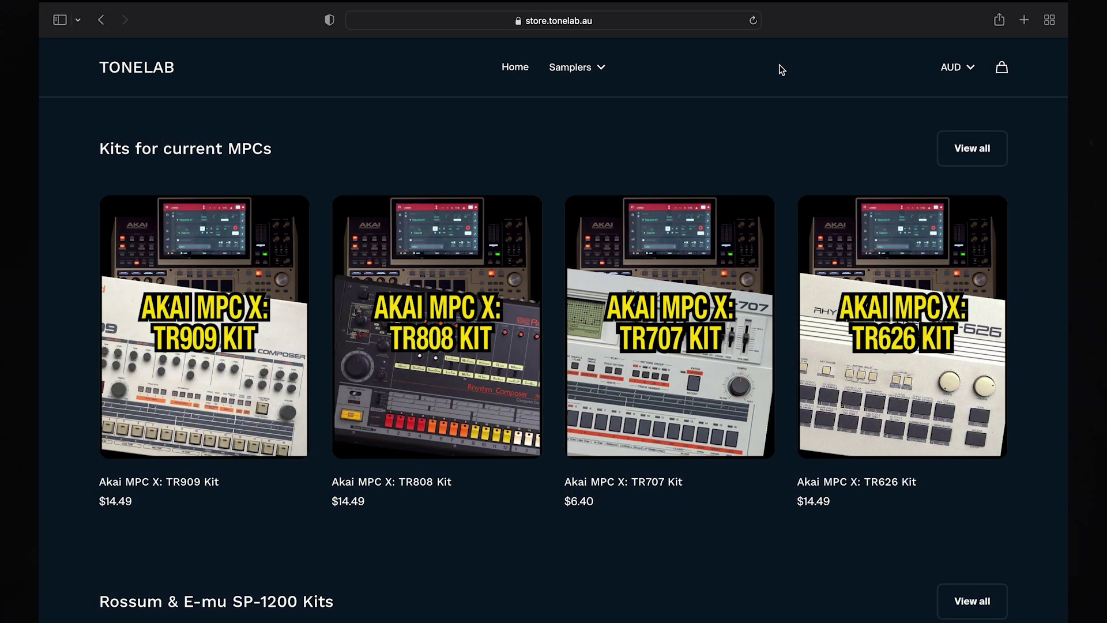
# - Scroll the Tonelab store page down past the SP-1200 and MPC4000 kit listings
pyautogui.scroll(-2, 781, 68)
pyautogui.scroll(-10, 781, 69)
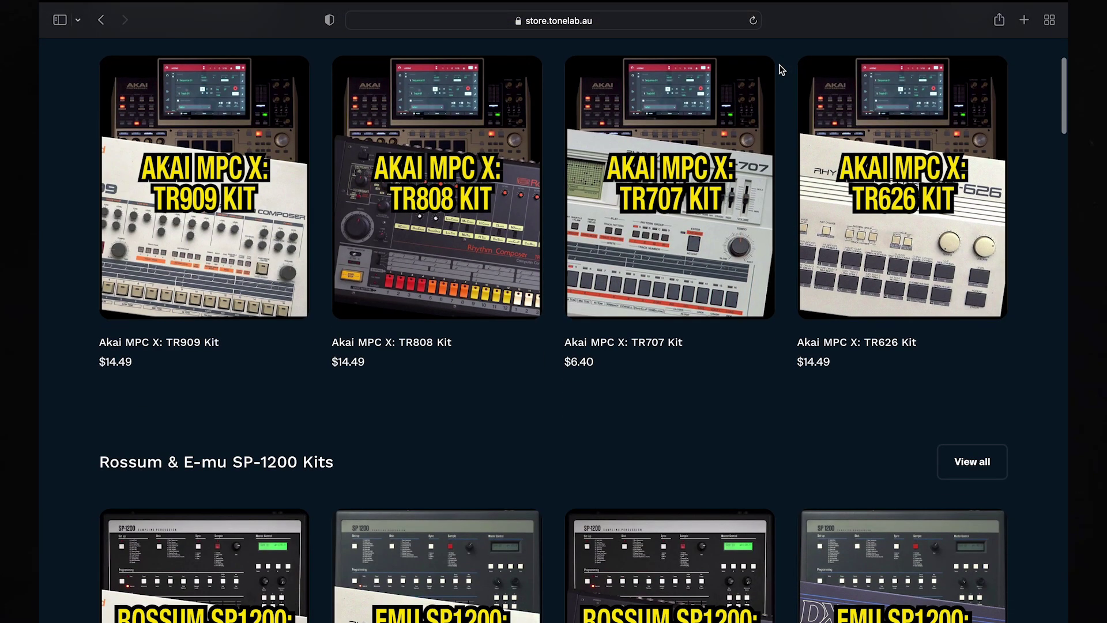
pyautogui.scroll(-18, 781, 69)
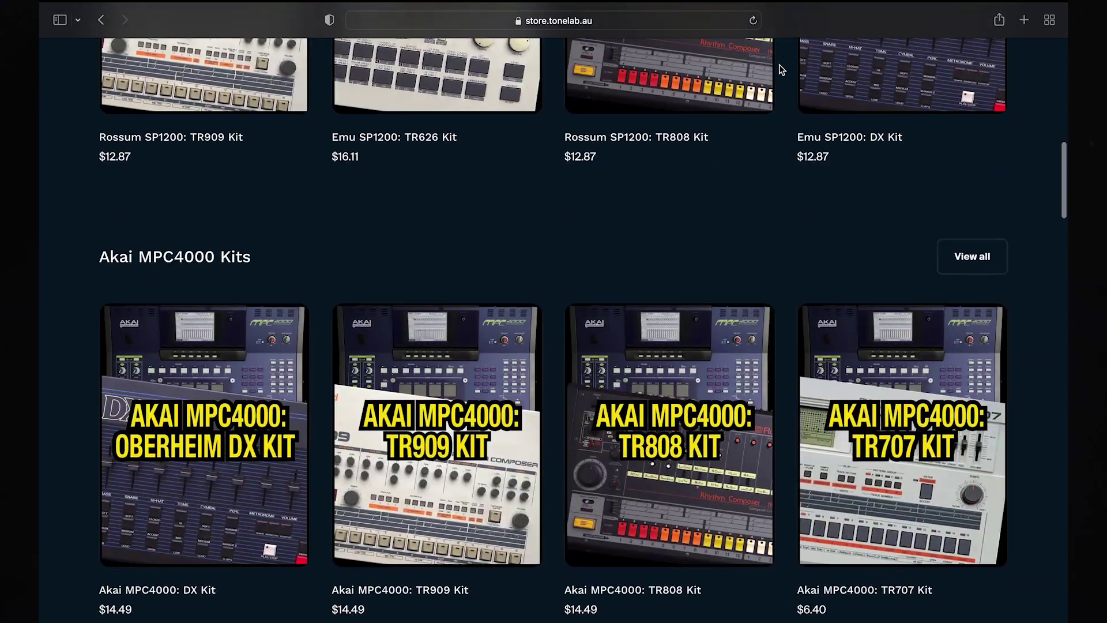
pyautogui.scroll(-16, 781, 69)
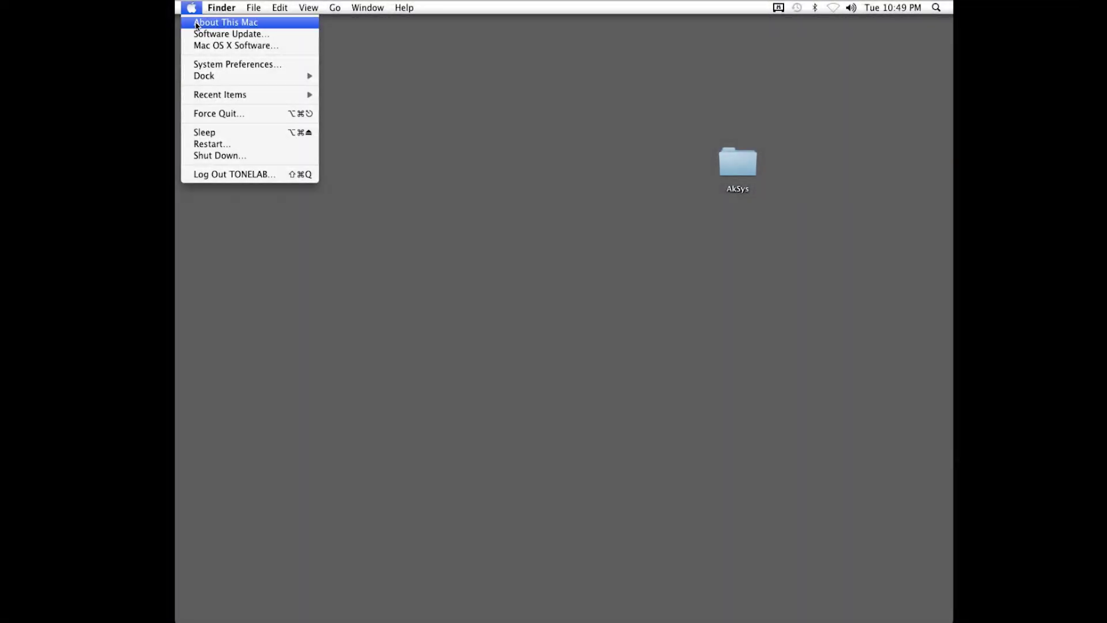
# - View About This Mac (OS X 10.6.3, 2.53 GHz Core 2 Duo, 4 GB), then close it
pyautogui.click(196, 26)
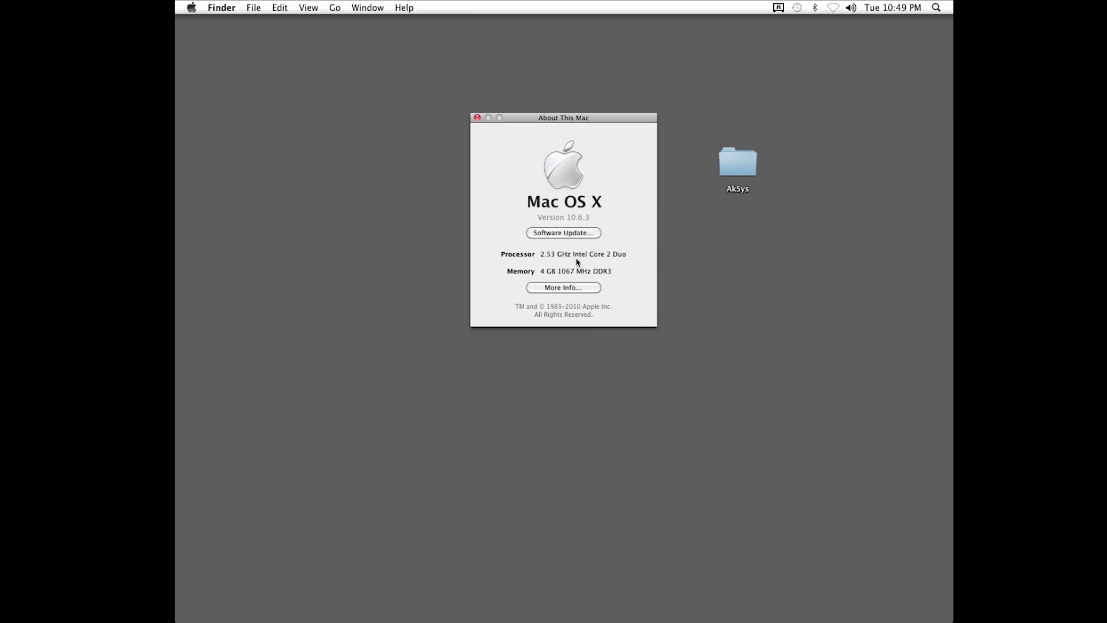
pyautogui.click(477, 118)
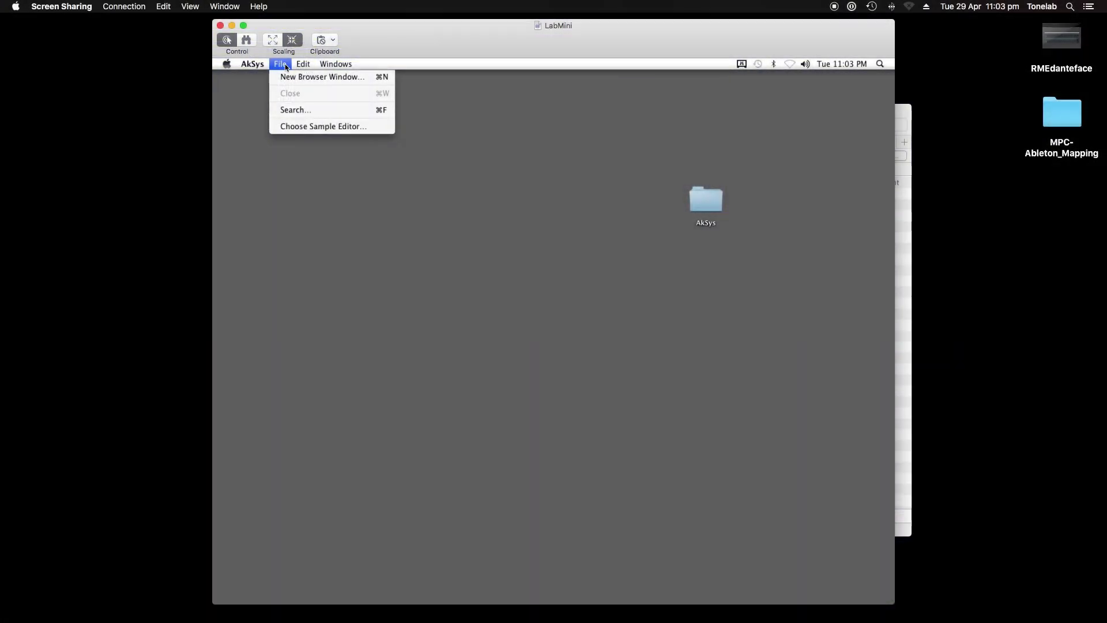
# - On the remote Mac, open a new AkSys browser, load GATE_4 and show its Envelopes page
pyautogui.click(291, 77)
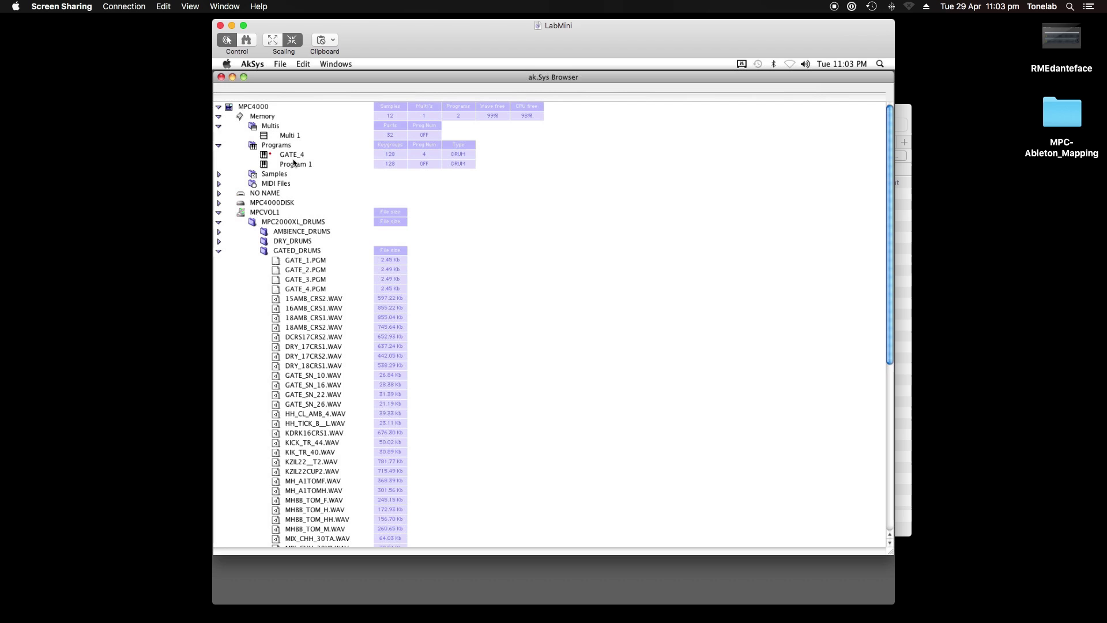
pyautogui.click(285, 154)
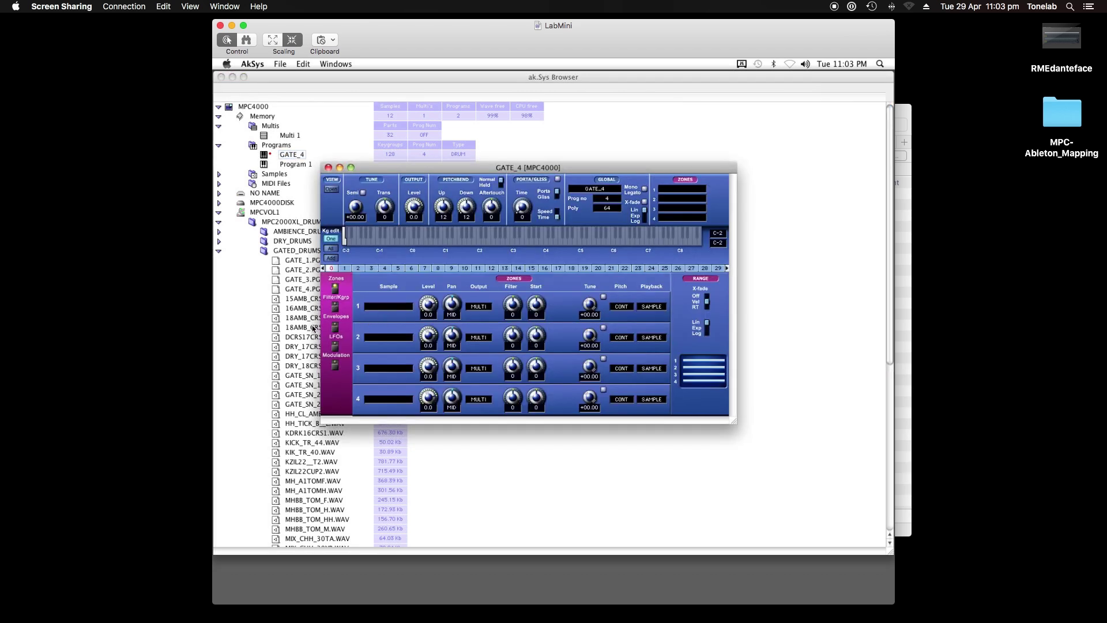
pyautogui.click(335, 306)
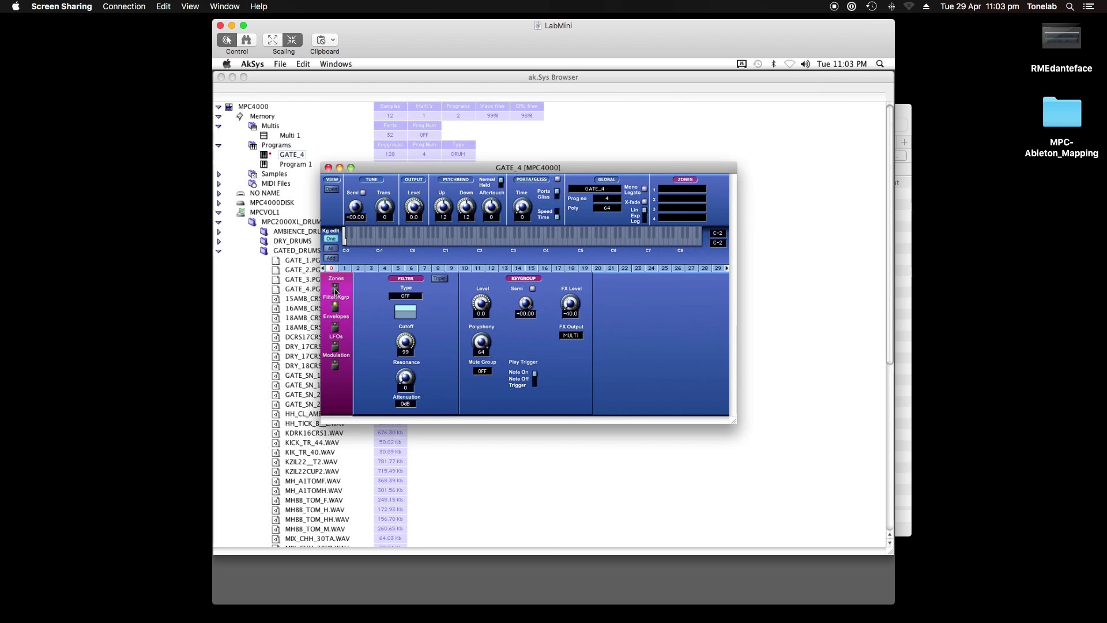
pyautogui.click(336, 325)
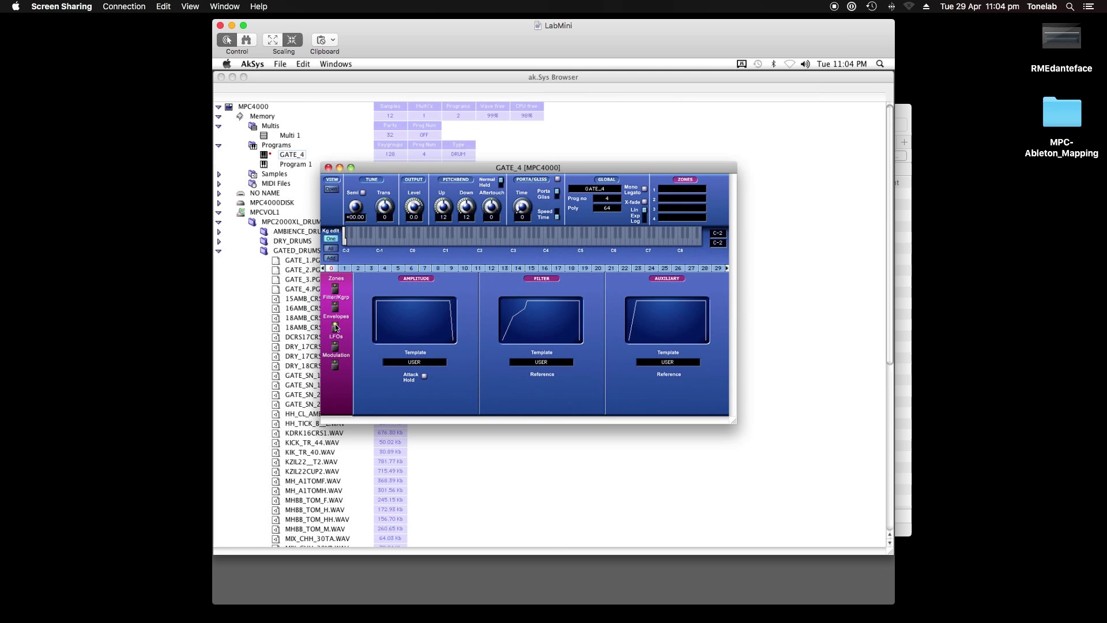
# - Set the filter envelope's second stage to R2:47 L2:93, then close the editor and browser
pyautogui.click(518, 312)
pyautogui.moveTo(515, 304); pyautogui.dragTo(490, 295)
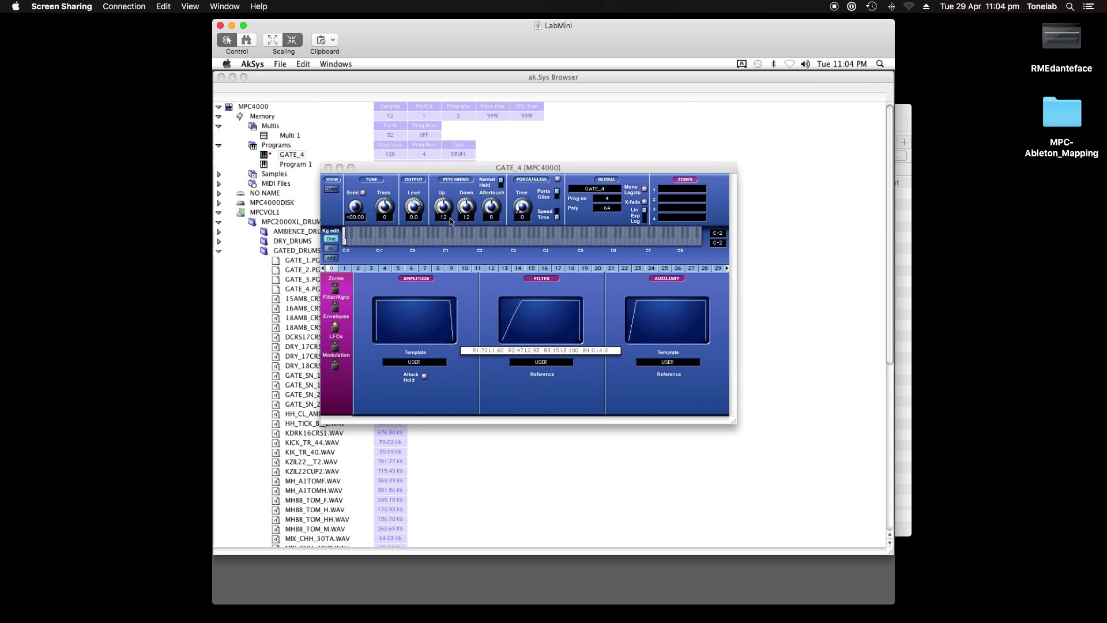
pyautogui.click(328, 167)
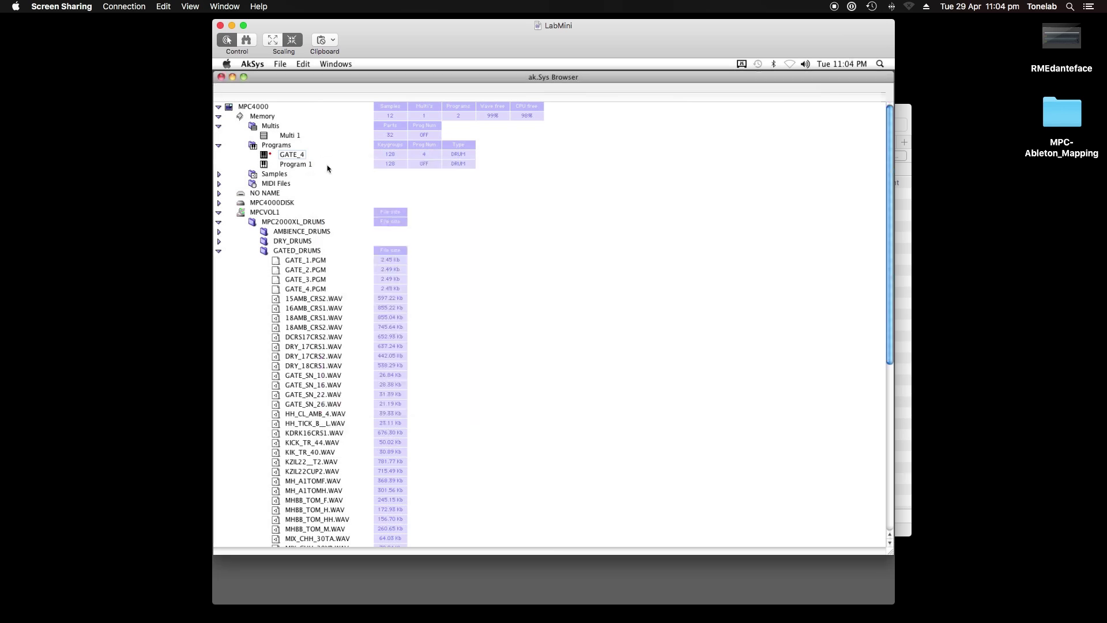
pyautogui.click(219, 78)
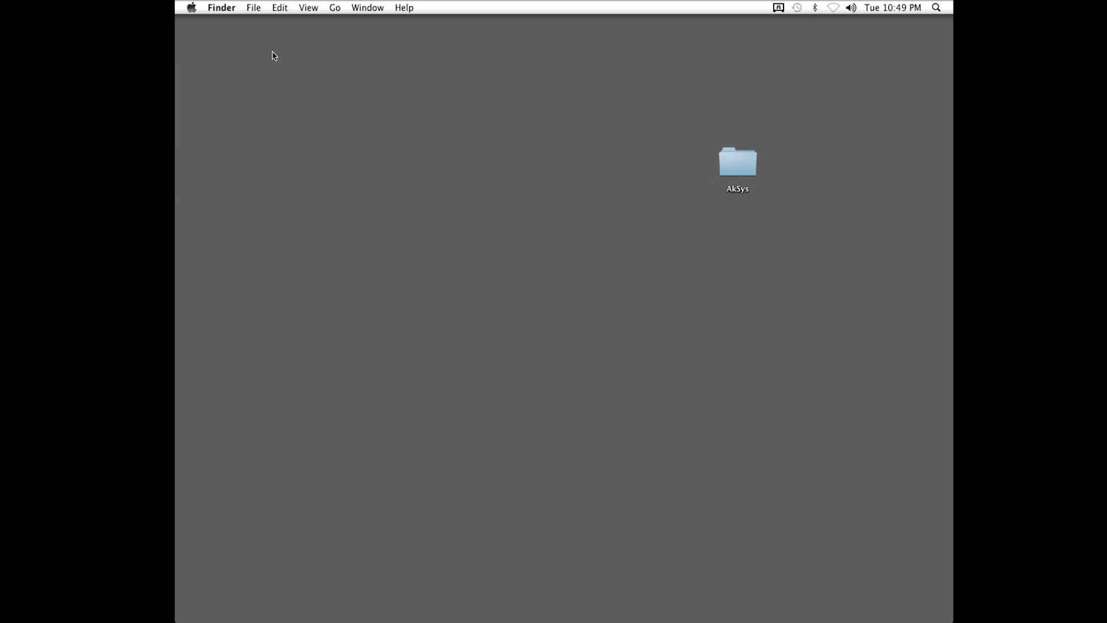
# - Check the Mac's system information in About This Mac, then close it with Cmd+W
pyautogui.click(191, 8)
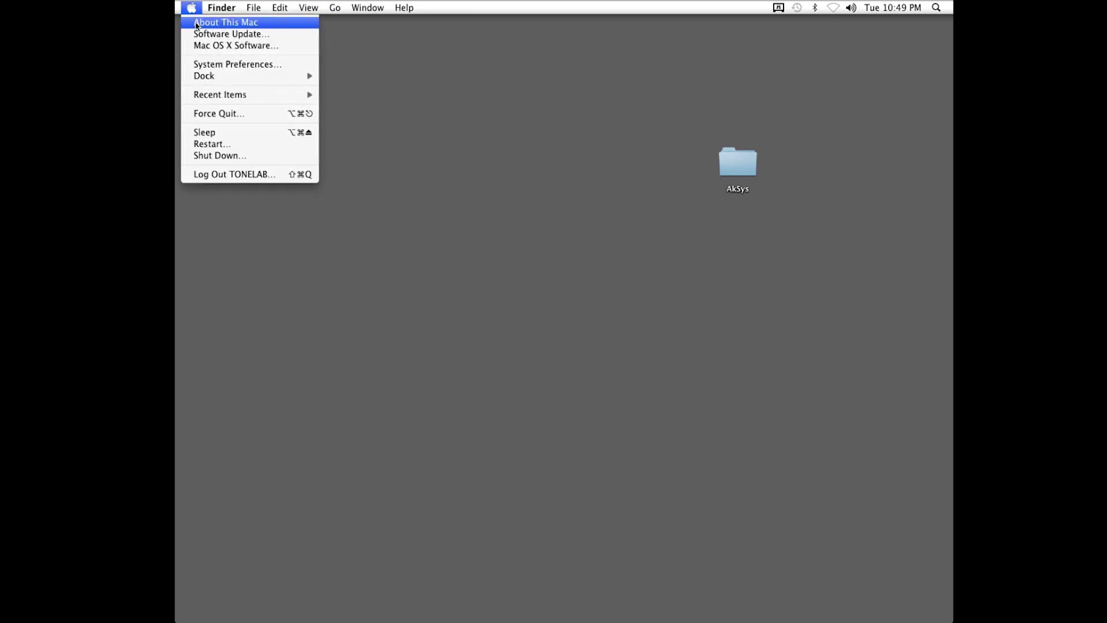
pyautogui.click(225, 23)
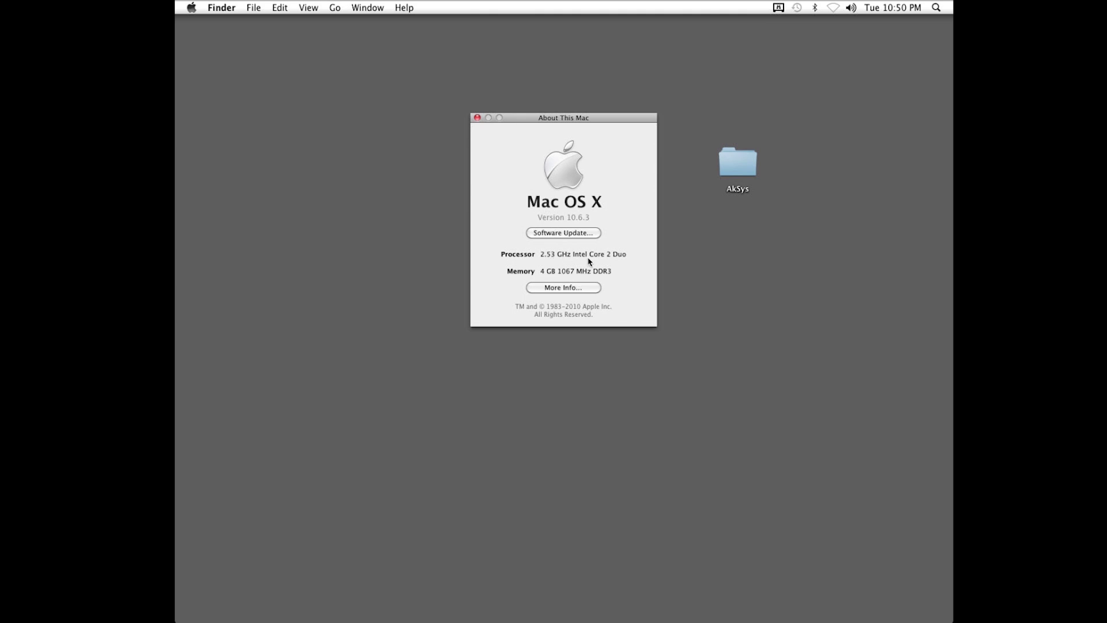
pyautogui.press('super+w')
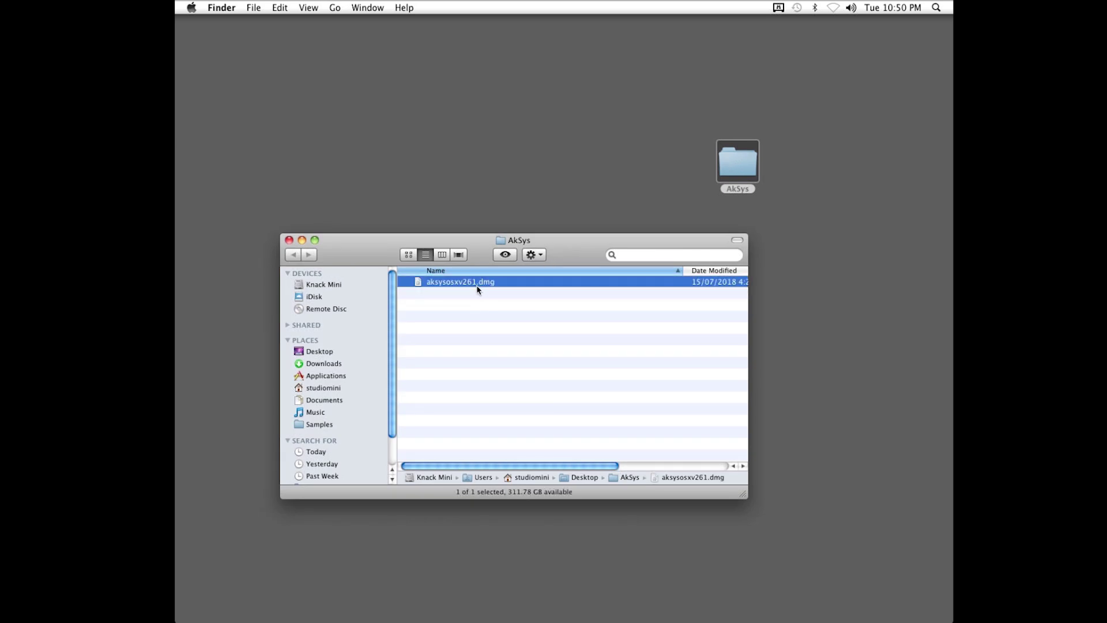
# - Mount aksysosxv261.dmg, copy the akSysV261 folder into Applications, and launch AkSys
pyautogui.doubleClick(487, 288)
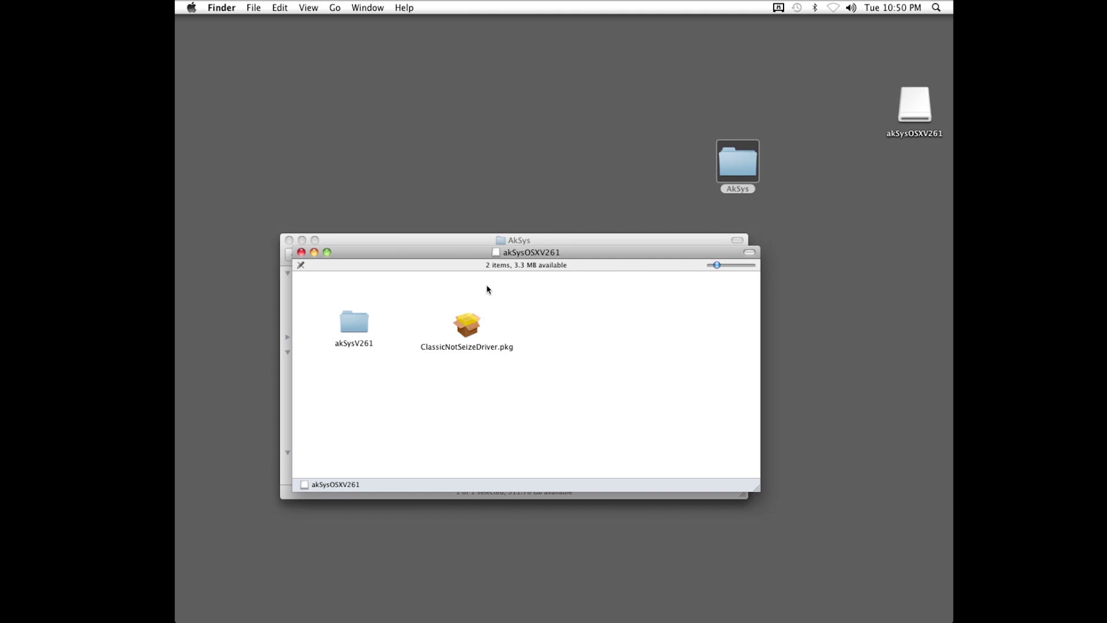
pyautogui.moveTo(437, 257); pyautogui.dragTo(612, 258)
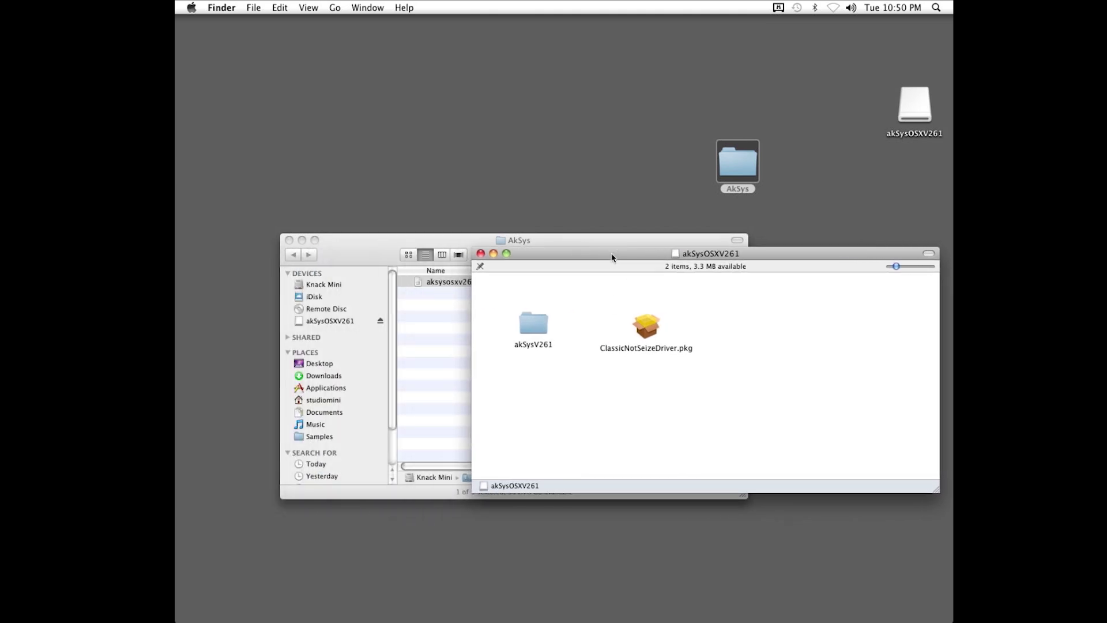
pyautogui.click(532, 327)
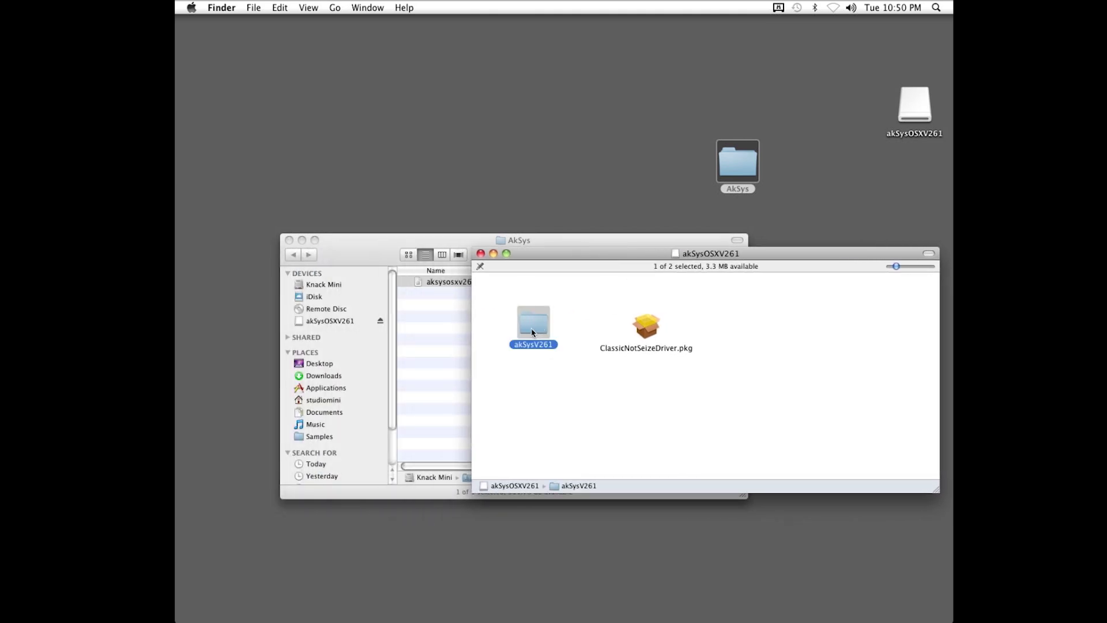
pyautogui.moveTo(533, 328); pyautogui.dragTo(347, 390)
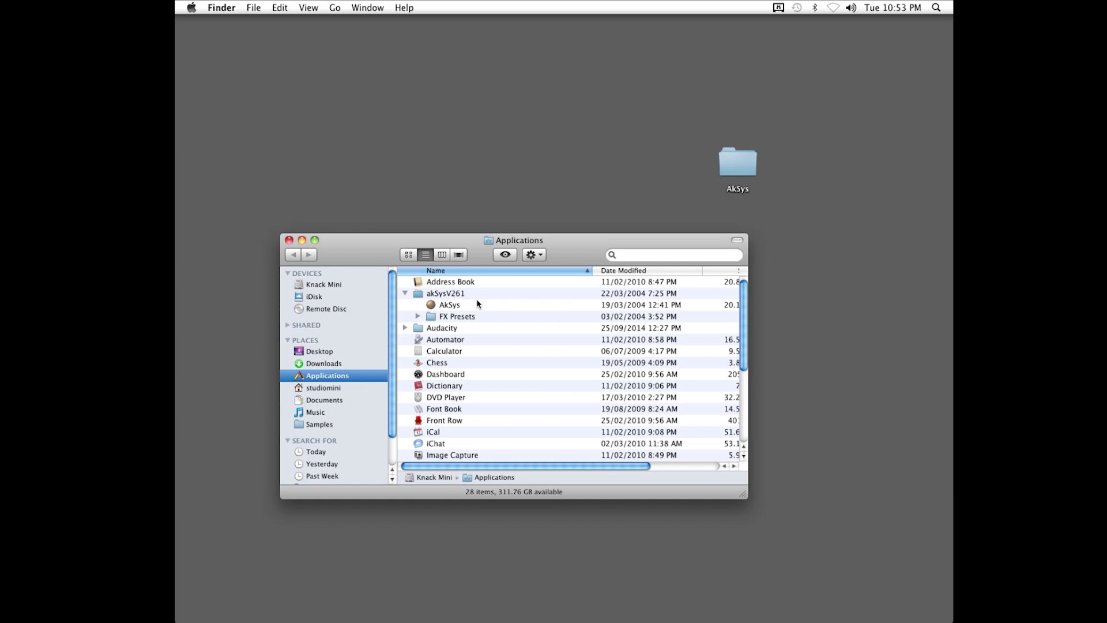
pyautogui.click(431, 306)
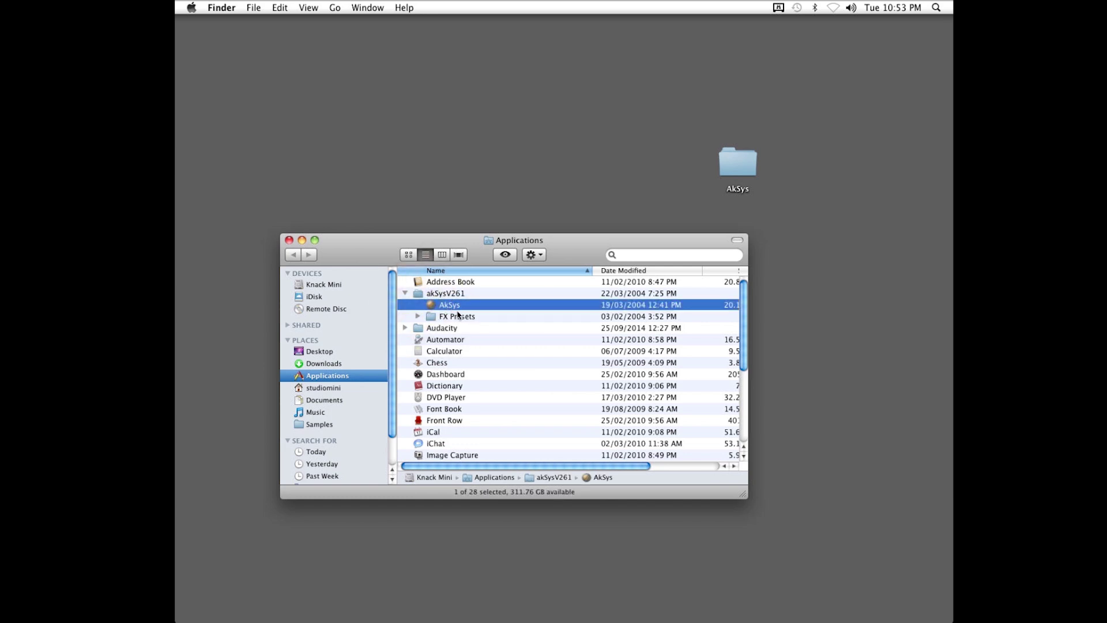
pyautogui.doubleClick(452, 305)
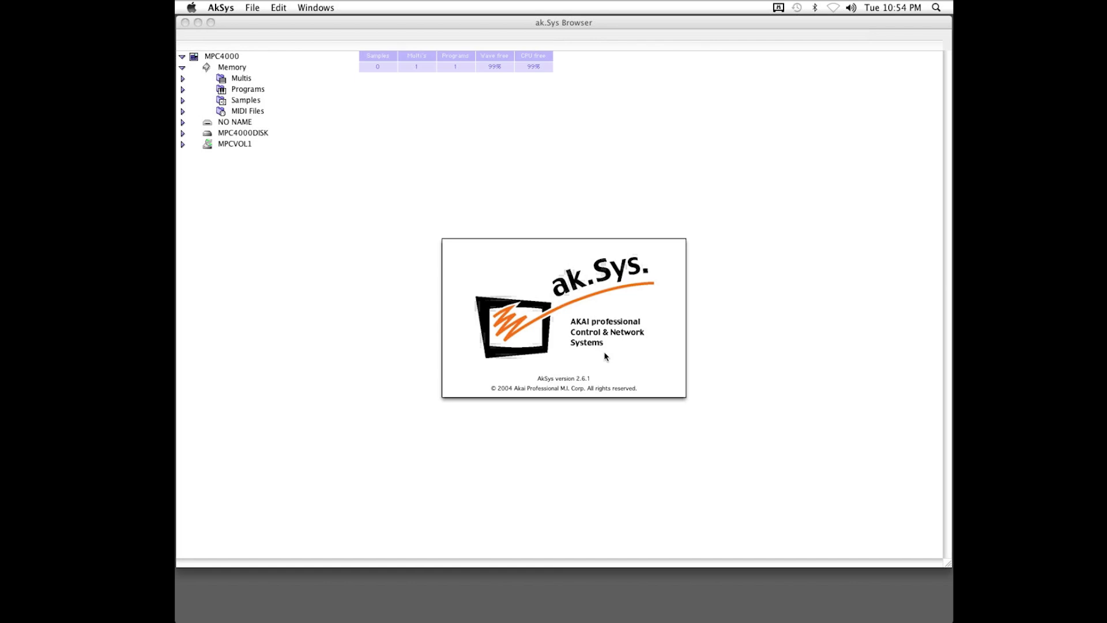
# - Expand the MPC4000's Programs list and open Program 1 in the editor
pyautogui.click(183, 90)
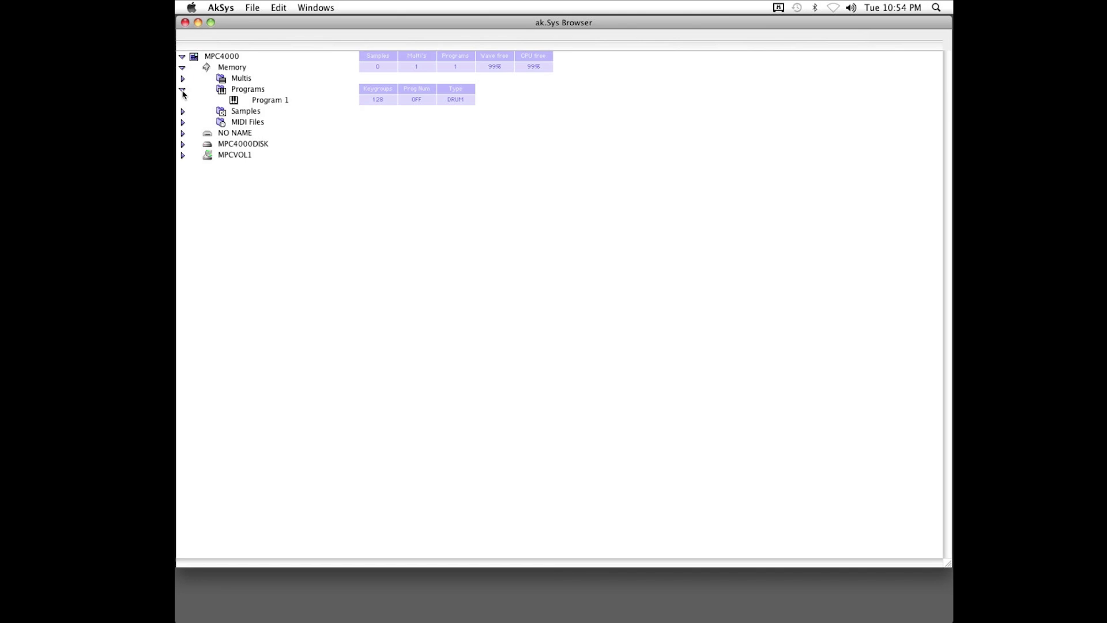
pyautogui.click(268, 100)
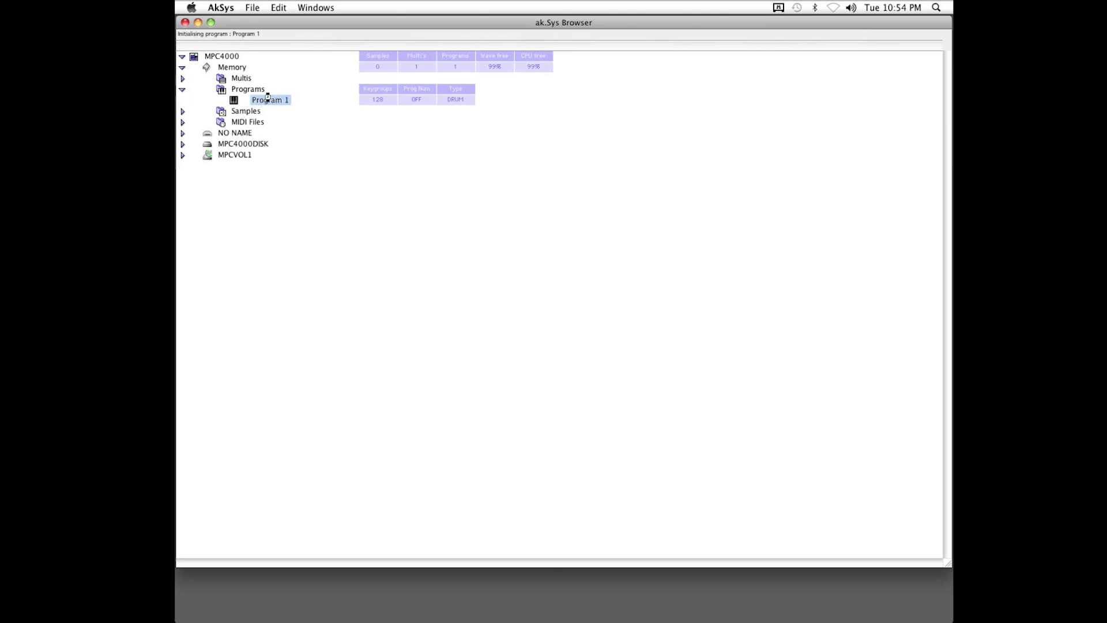
pyautogui.doubleClick(271, 101)
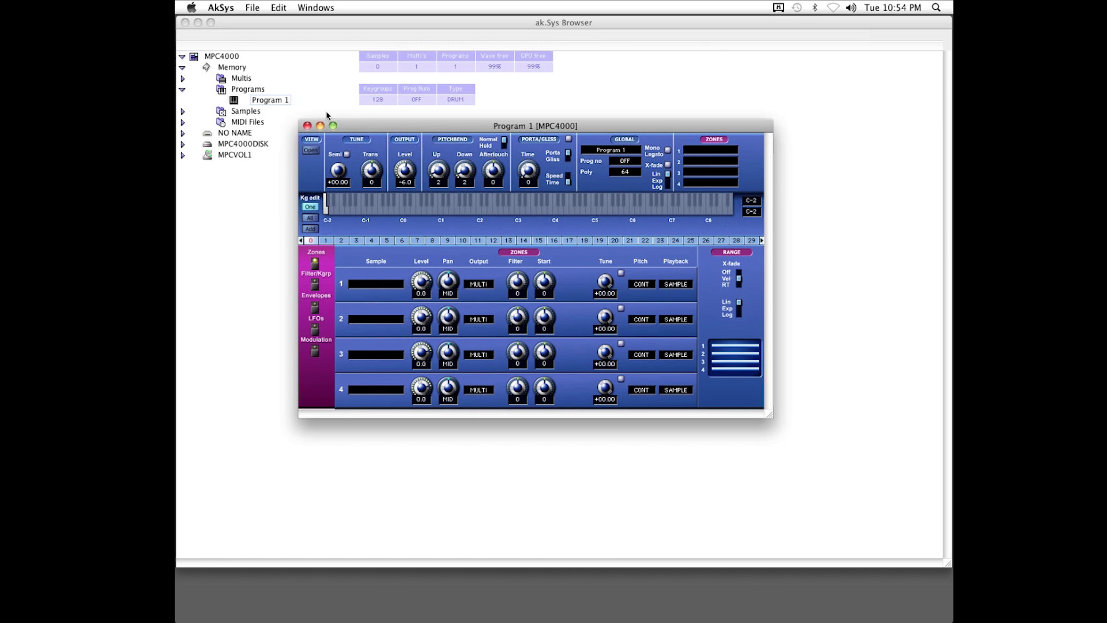
# - Look through Program 1's Filter, Envelopes, LFO, Mods and Zones pages, toggle All/One Kg, then close the editor
pyautogui.click(315, 285)
pyautogui.click(315, 309)
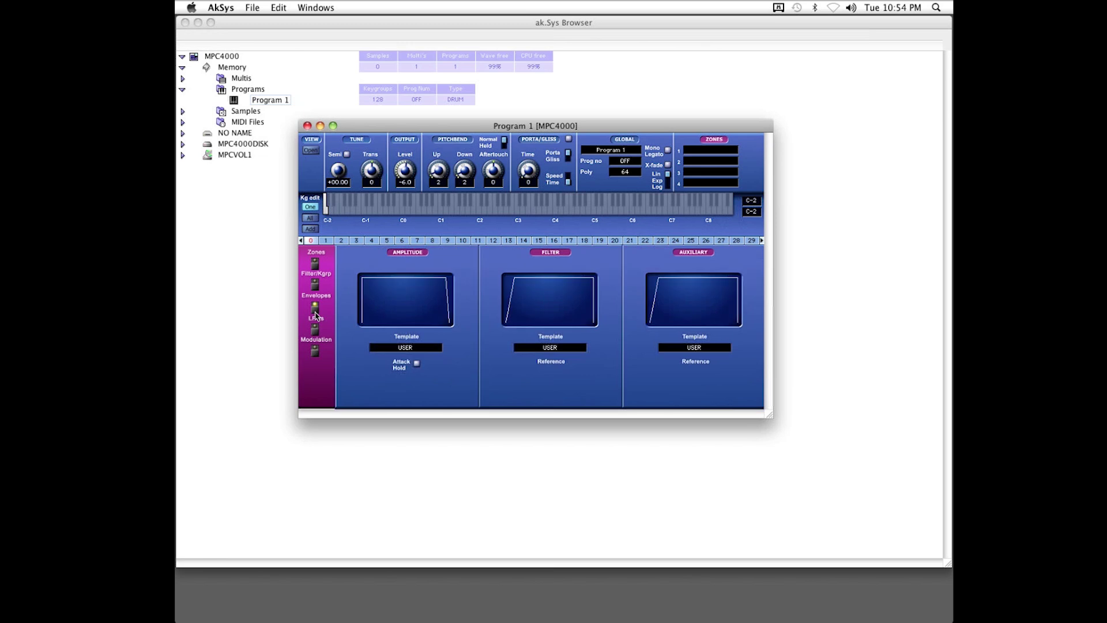
pyautogui.click(314, 331)
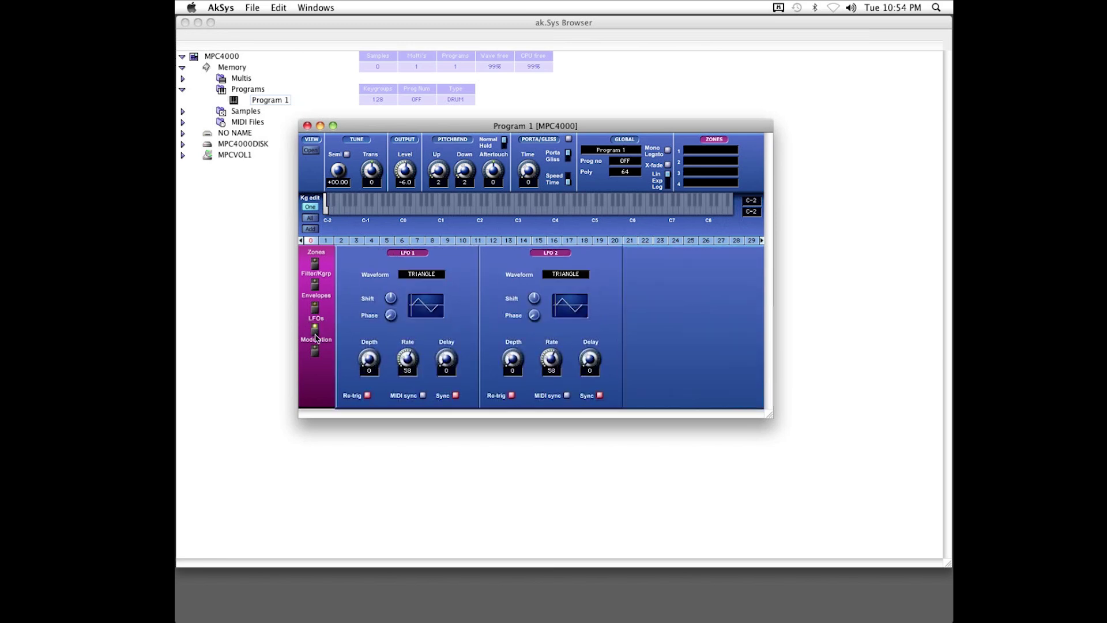
pyautogui.click(315, 352)
pyautogui.click(318, 267)
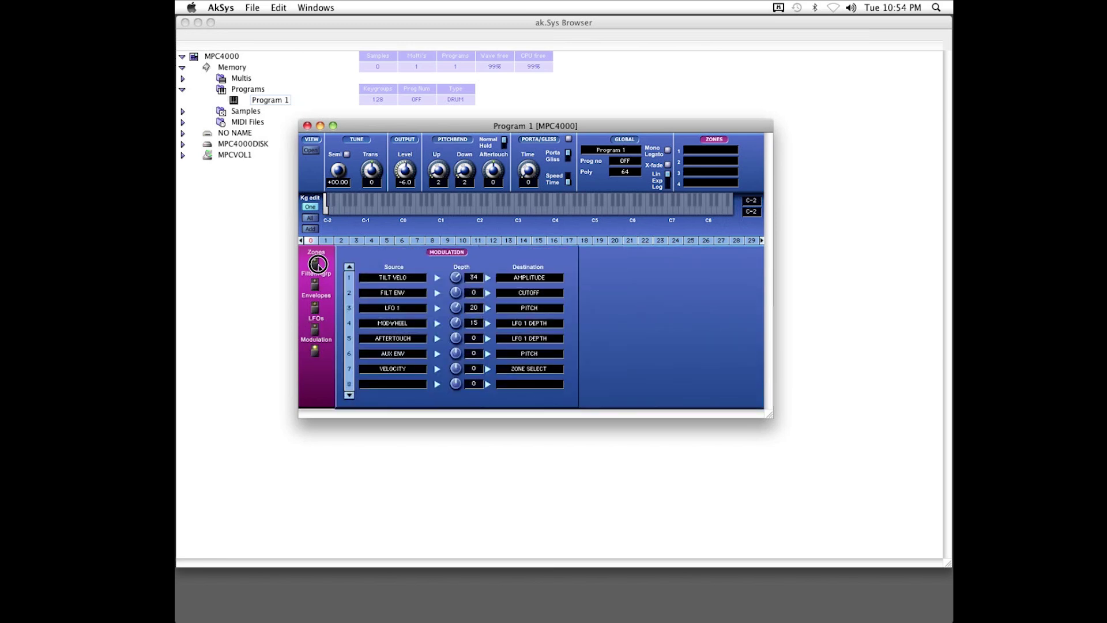
pyautogui.click(314, 219)
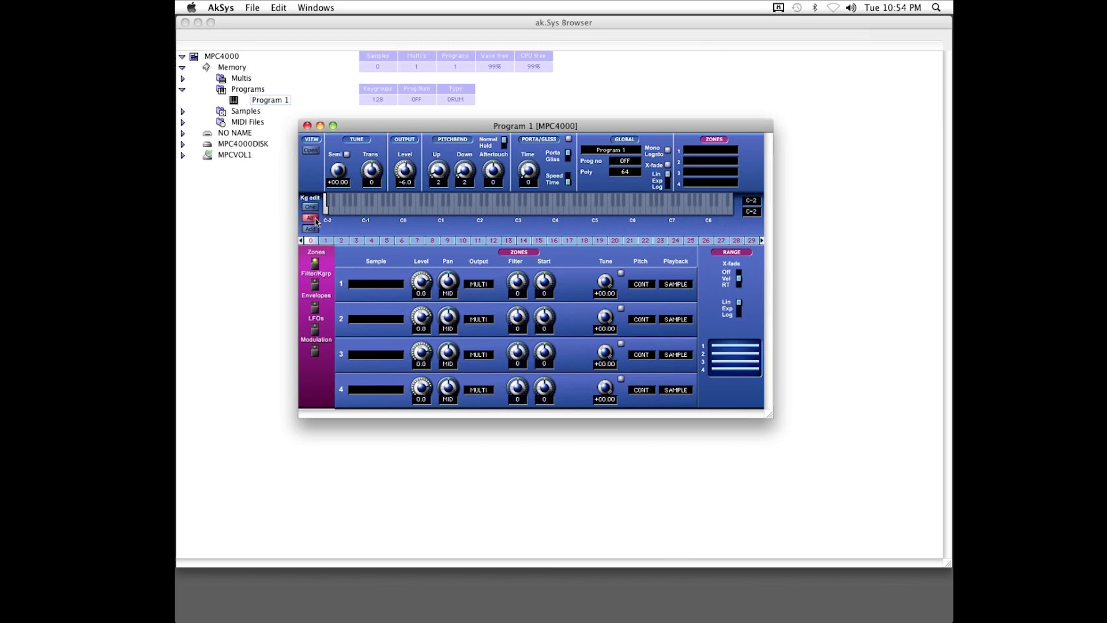
pyautogui.click(312, 207)
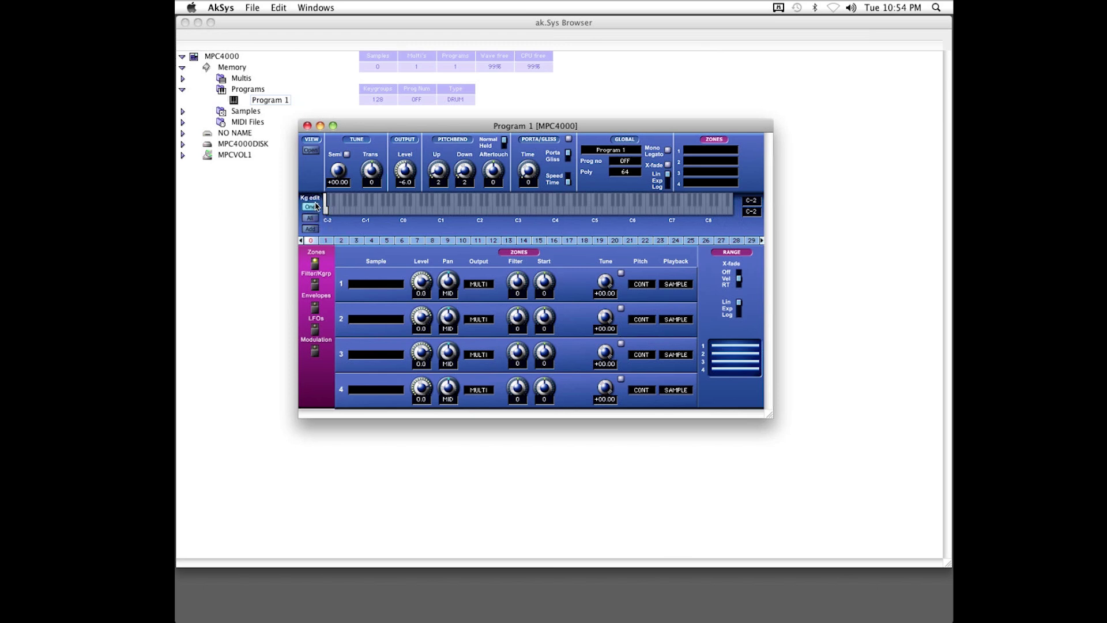
pyautogui.click(307, 126)
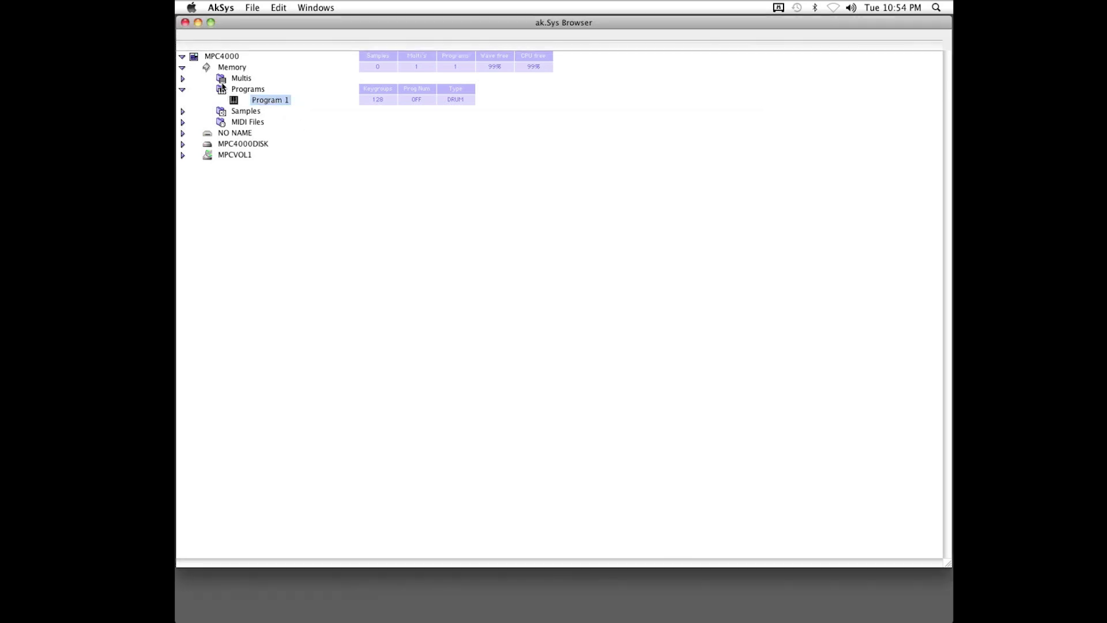
pyautogui.click(183, 78)
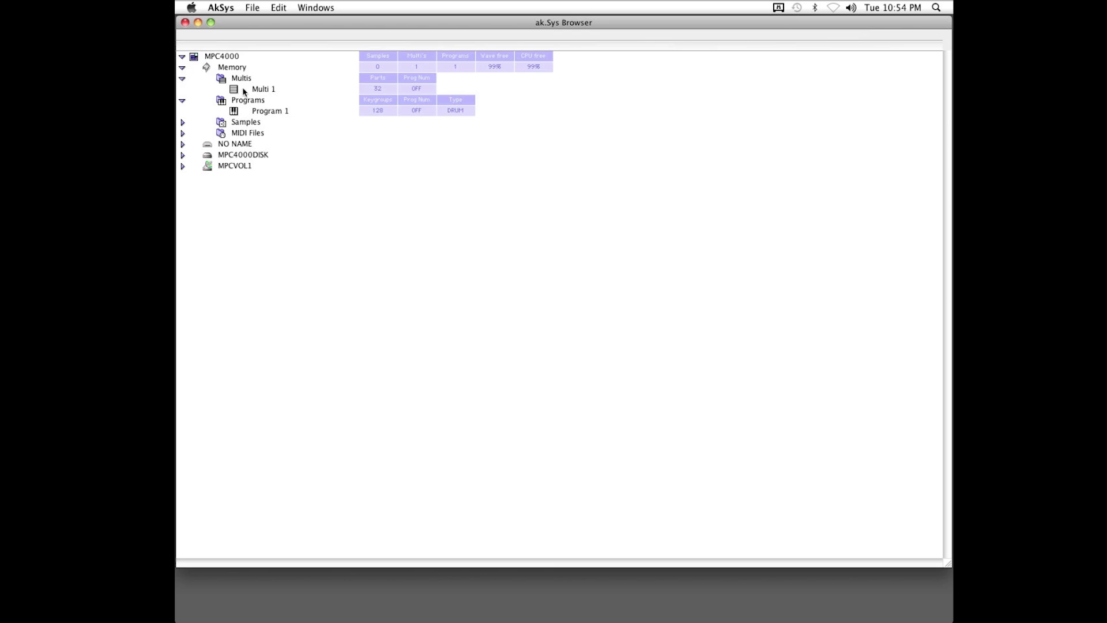
pyautogui.doubleClick(263, 90)
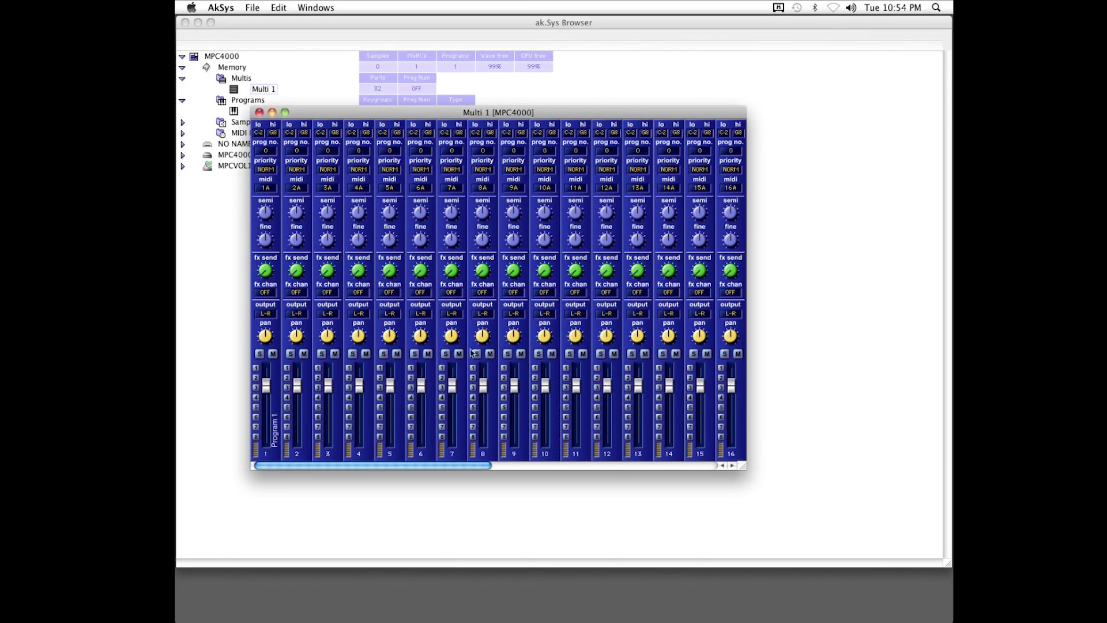
pyautogui.moveTo(478, 465); pyautogui.dragTo(687, 467)
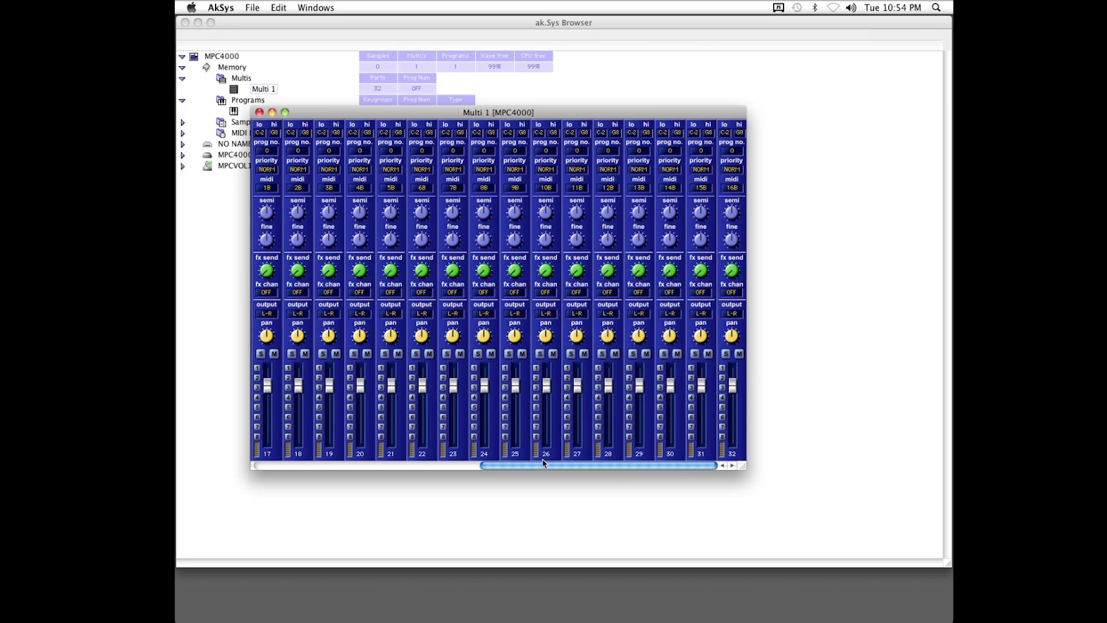
pyautogui.click(463, 467)
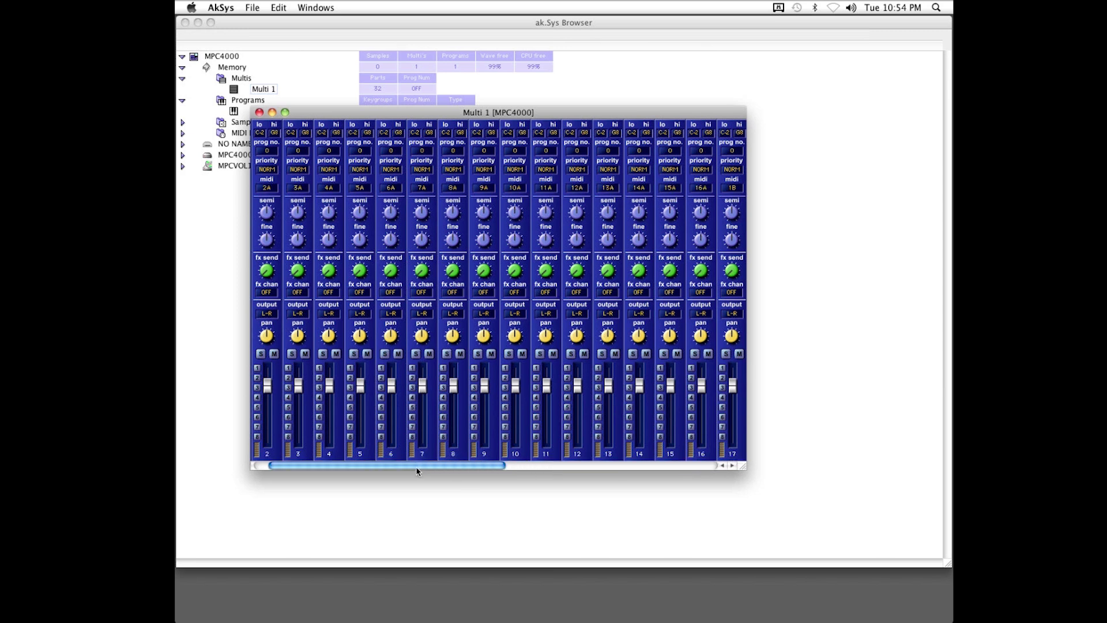
pyautogui.click(259, 470)
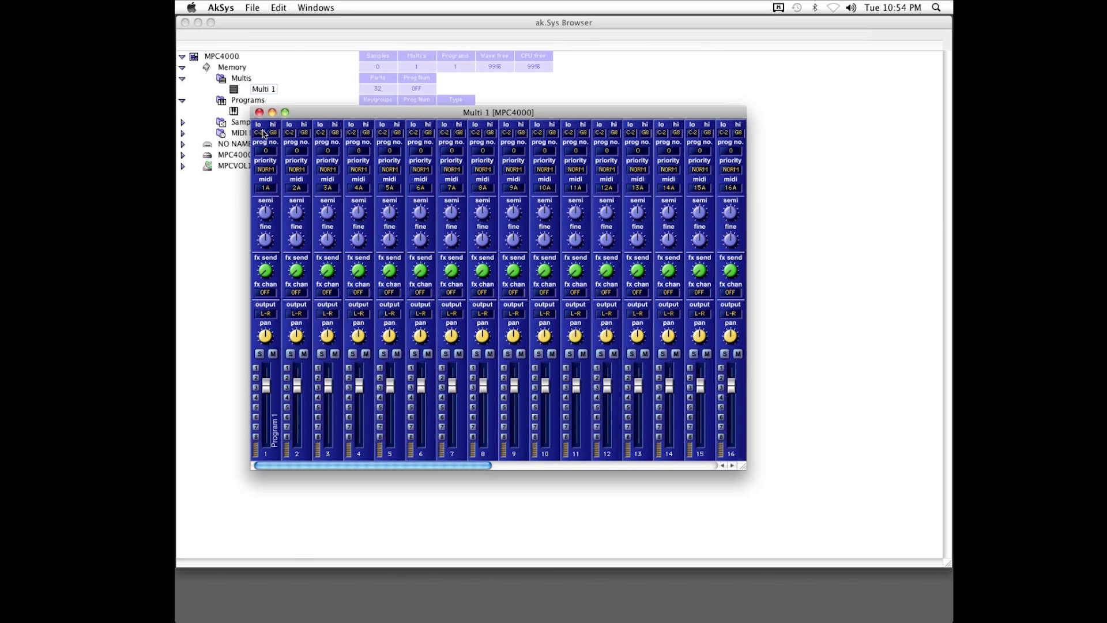
pyautogui.click(259, 113)
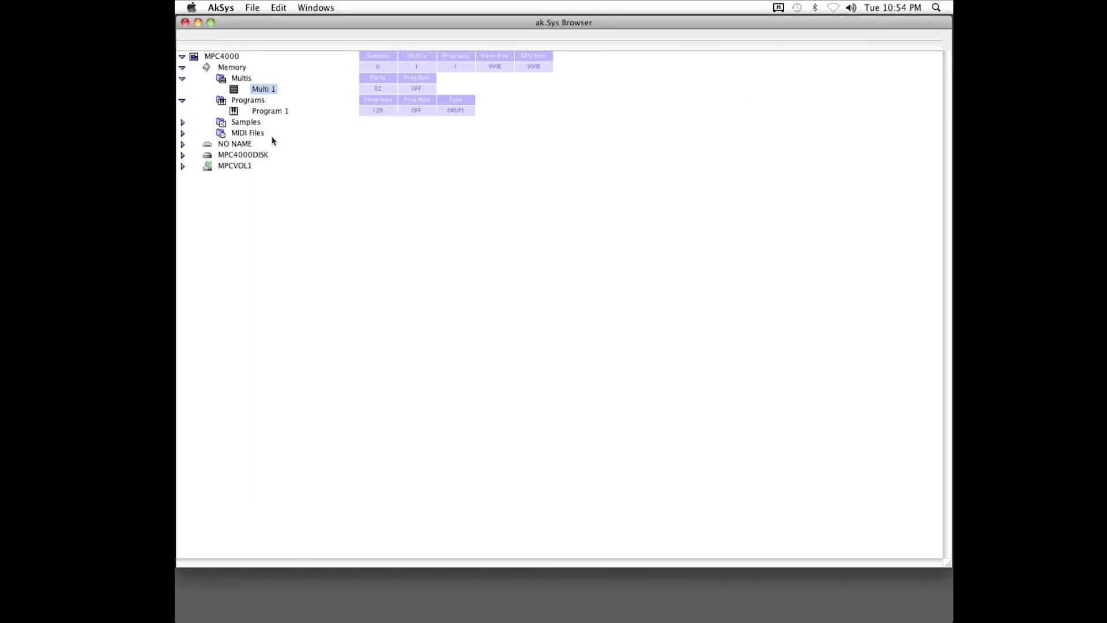
# - Peek into NO NAME and MPC4000DISK, then expand MPCVOL1 and its MPC2000XL_DRUMS folder
pyautogui.click(183, 145)
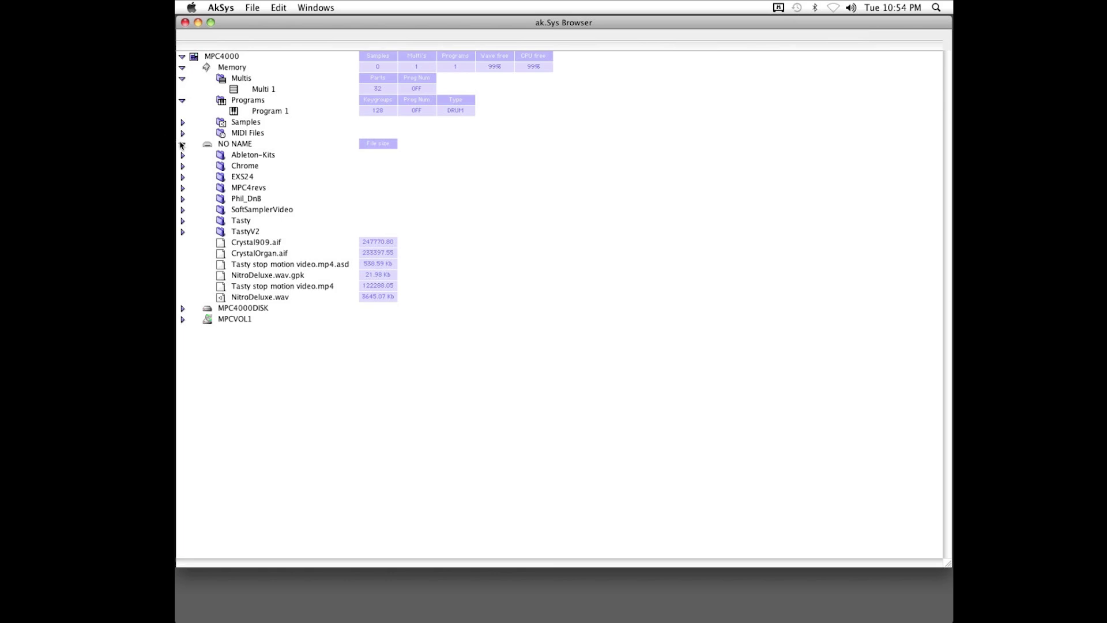
pyautogui.click(182, 144)
pyautogui.click(183, 154)
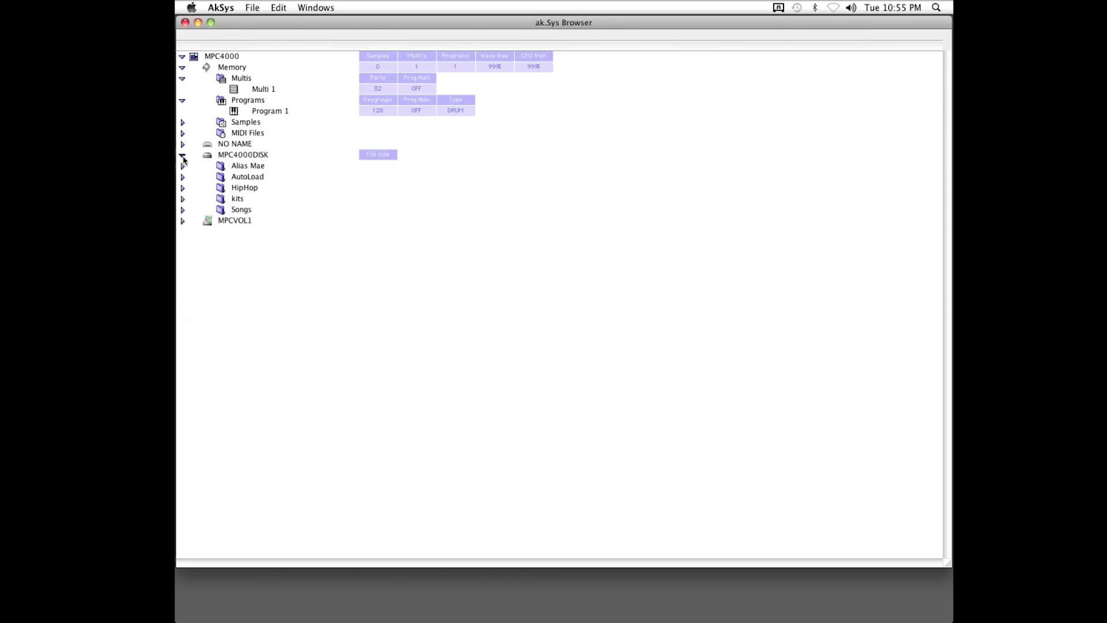
pyautogui.click(183, 156)
pyautogui.click(182, 166)
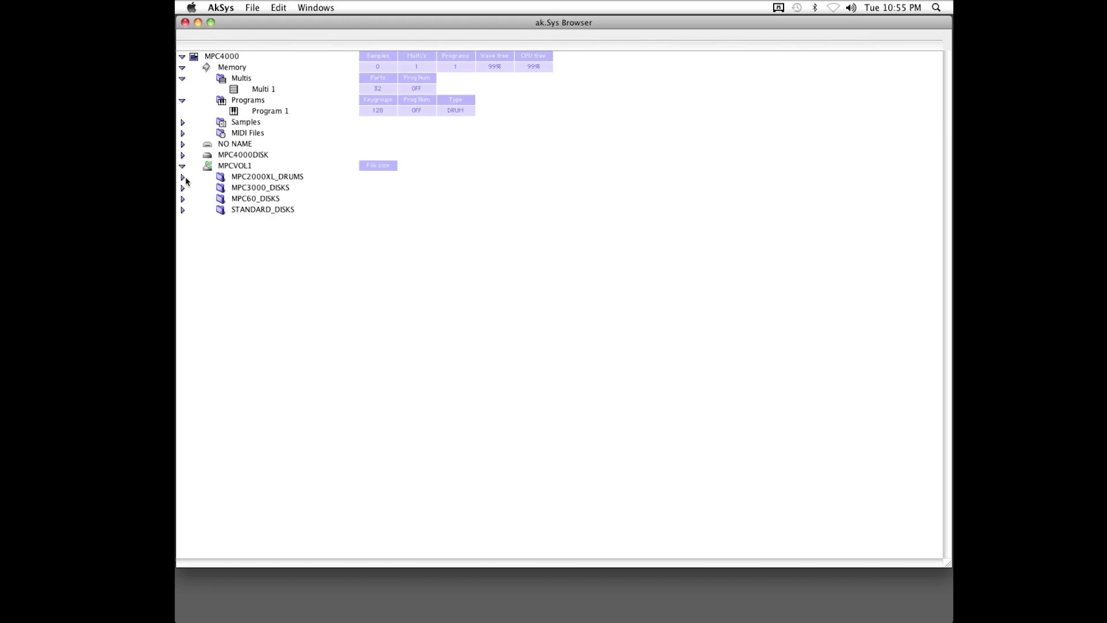
pyautogui.click(182, 177)
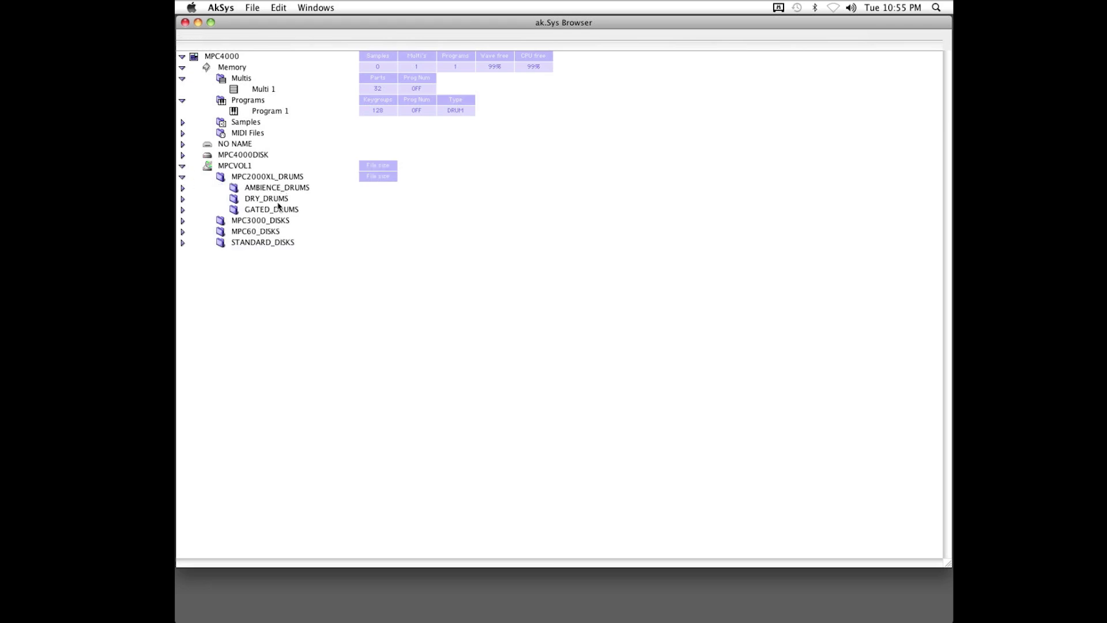
# - Select the DRY_DRUMS and AMBIENCE_DRUMS folders, dismissing the rename box that appears
pyautogui.click(271, 199)
pyautogui.click(273, 200)
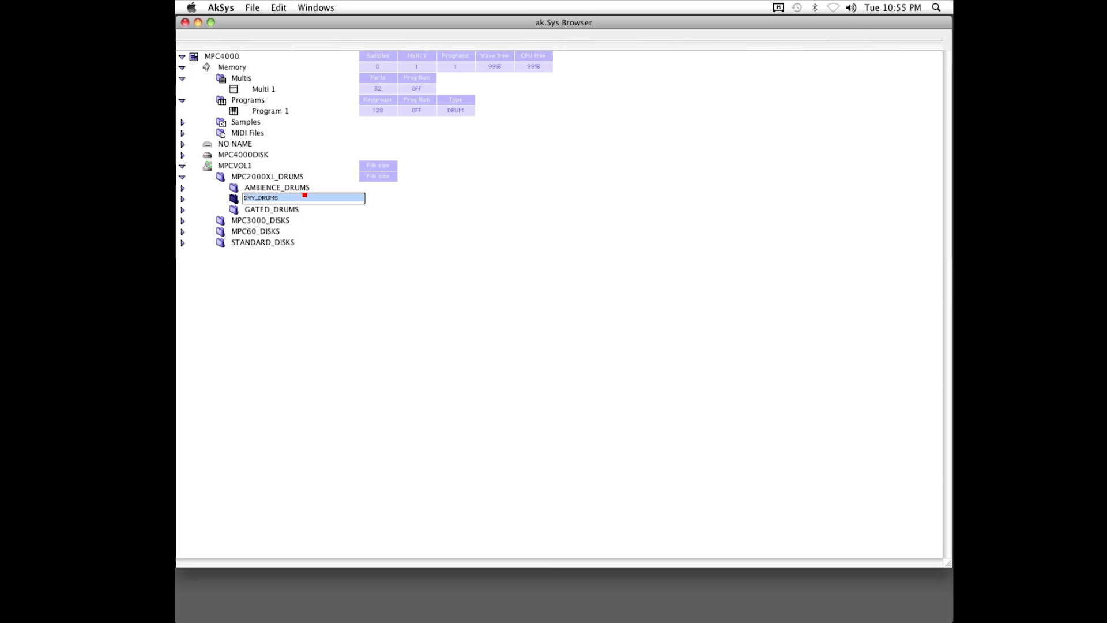
pyautogui.click(278, 190)
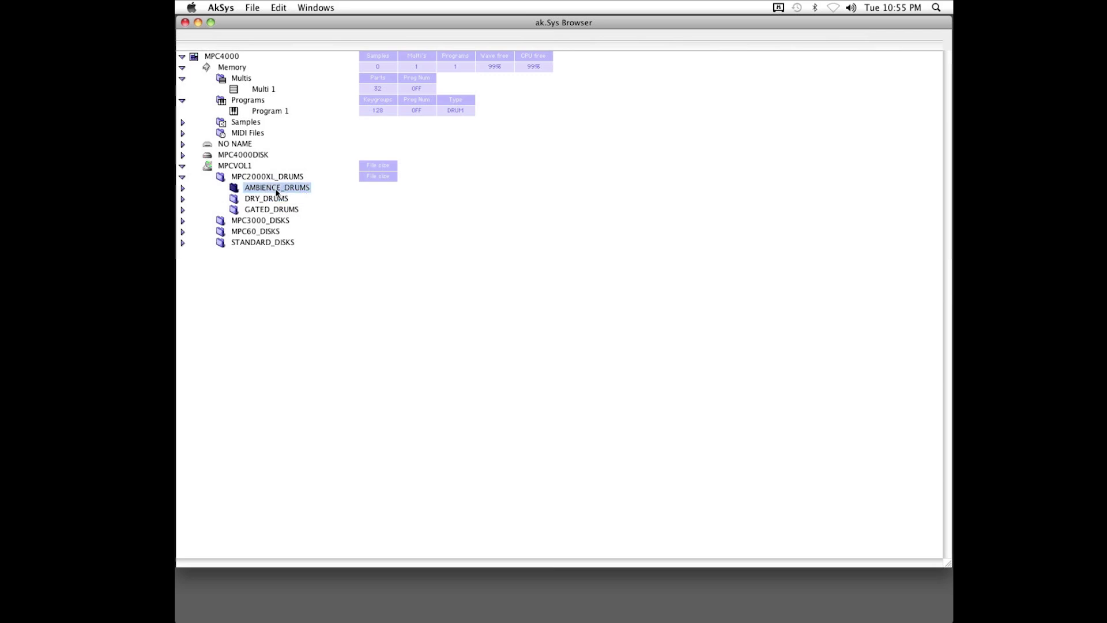
pyautogui.click(235, 198)
# - Expand GATED_DRUMS and load GATE_4.PGM into memory using Load with Dependents
pyautogui.rightClick(236, 200)
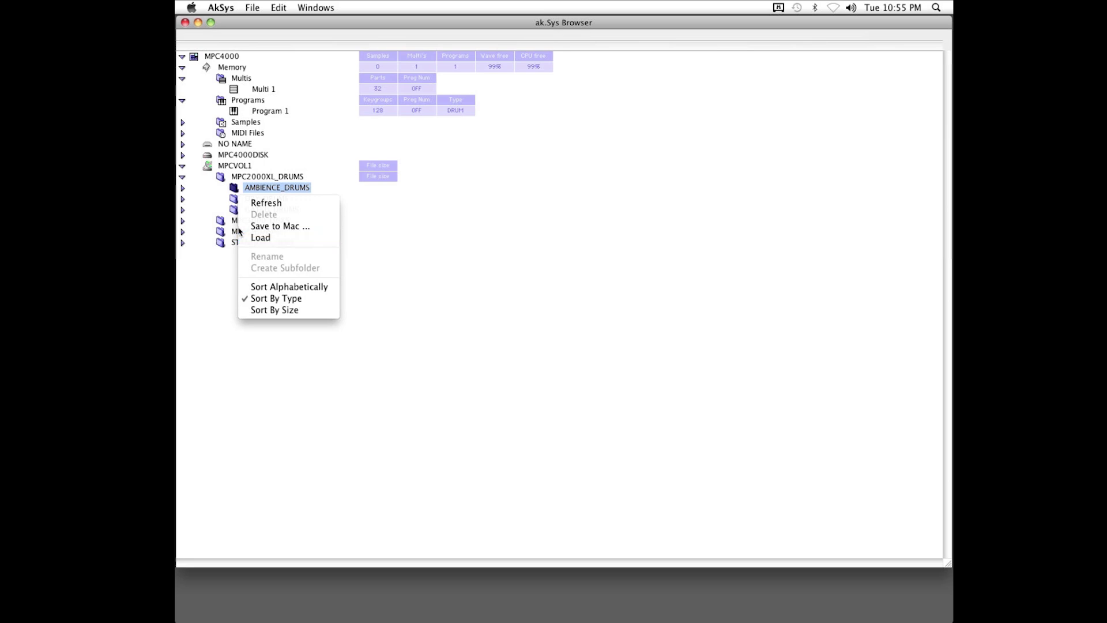
pyautogui.click(225, 211)
pyautogui.click(233, 208)
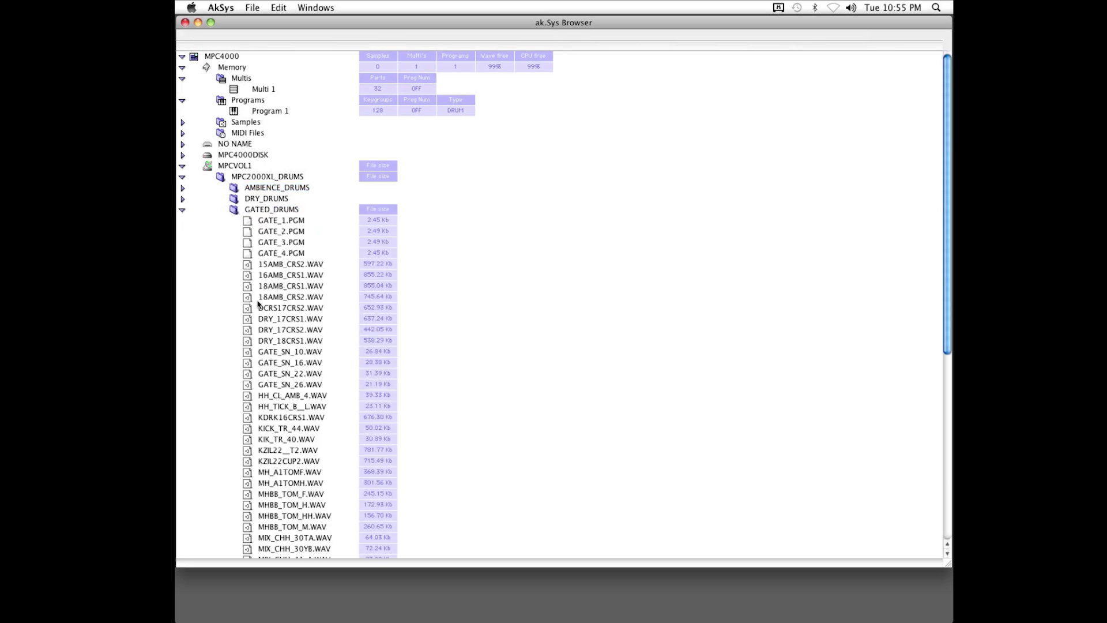
pyautogui.rightClick(253, 255)
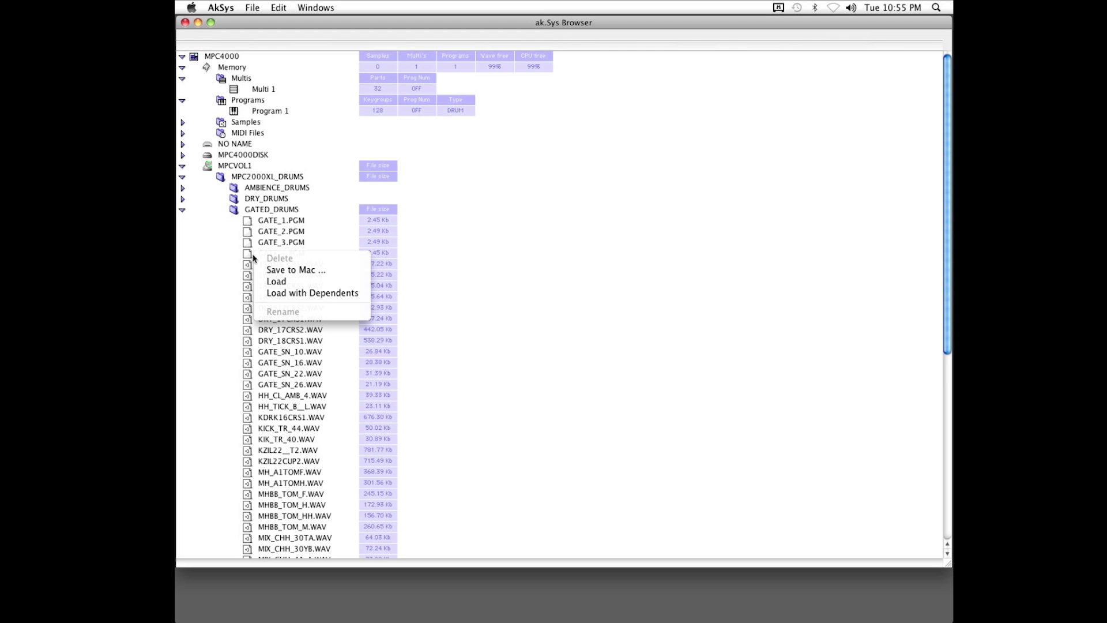
pyautogui.click(339, 293)
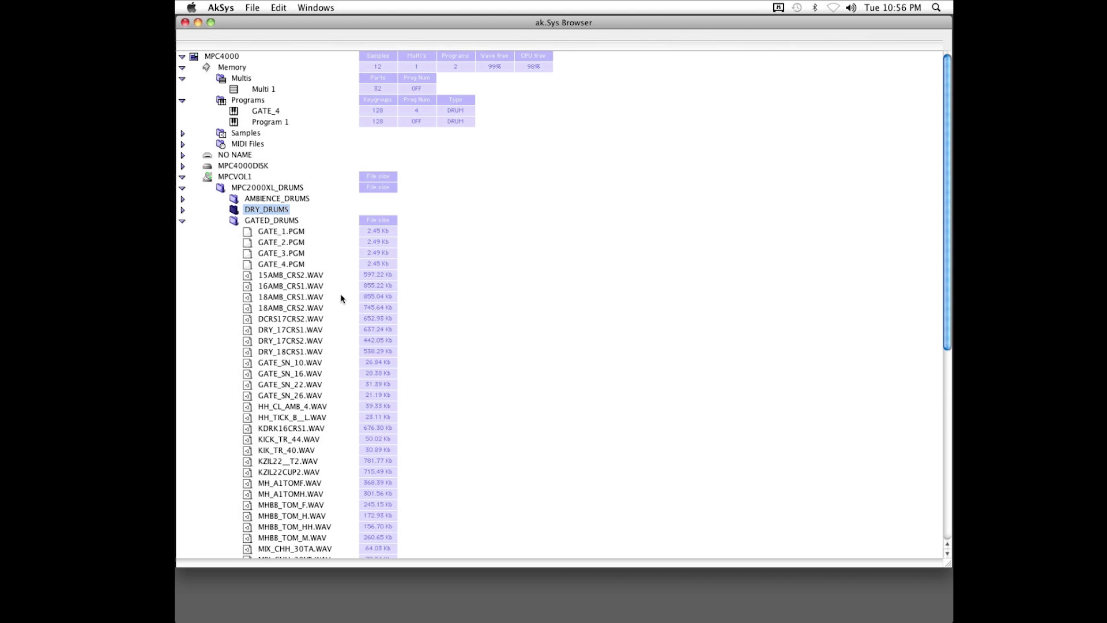
# - Open the GATE_4 program editor and show its Filter/Kgrp settings
pyautogui.click(263, 112)
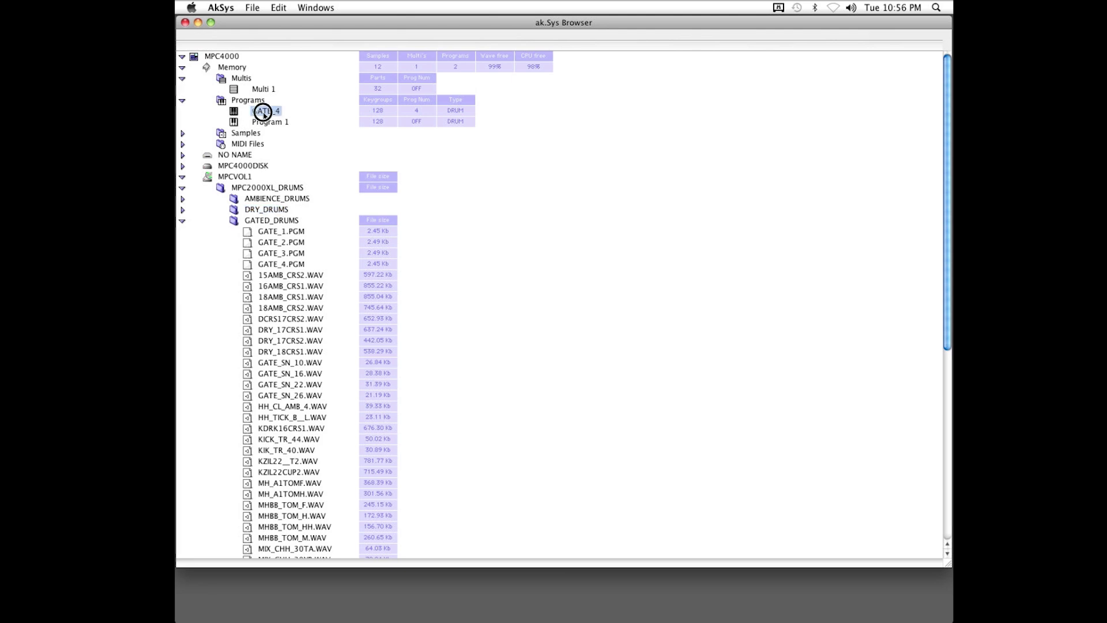
pyautogui.doubleClick(263, 112)
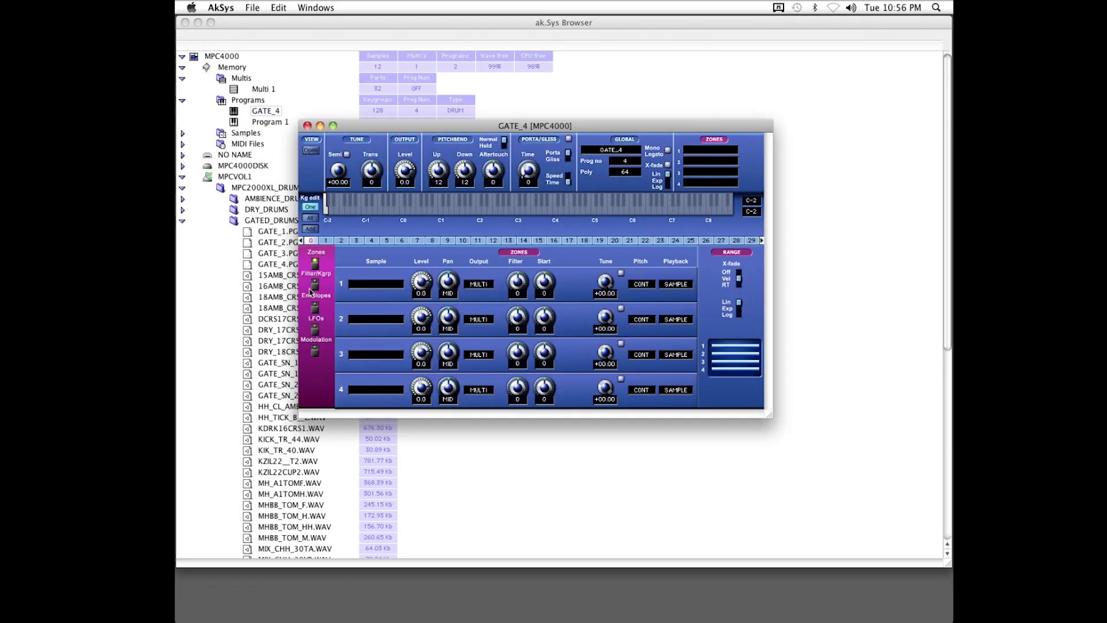
pyautogui.click(315, 285)
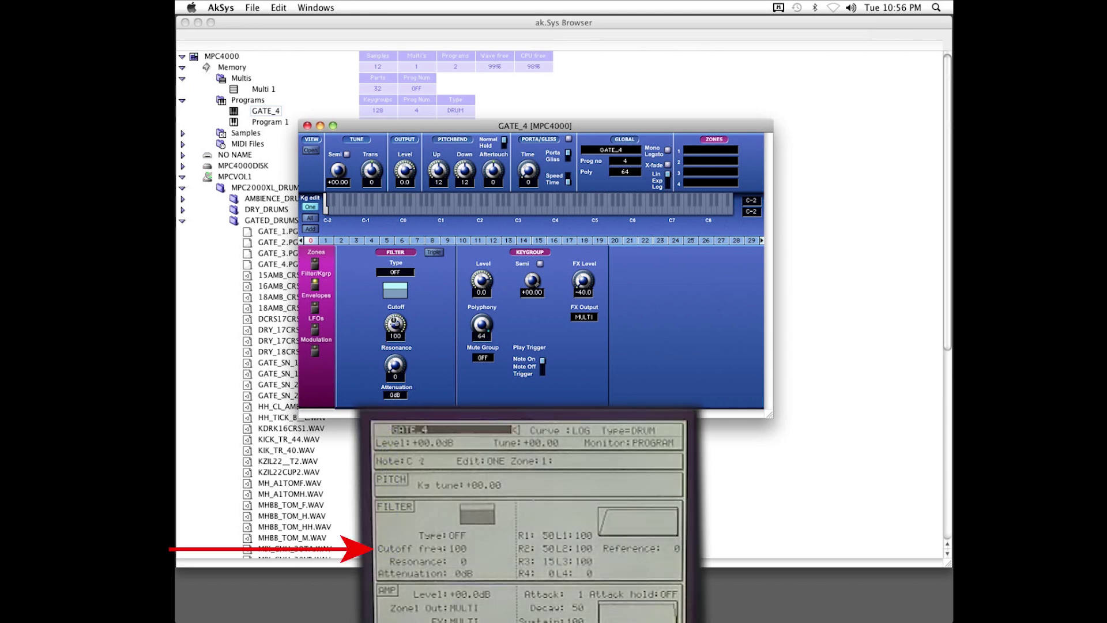
# - Set GATE_4's filter cutoff to 99 and its resonance to 0
pyautogui.moveTo(395, 323)
pyautogui.mouseDown()
pyautogui.moveTo(394, 341)
pyautogui.moveTo(395, 326)
pyautogui.mouseUp()
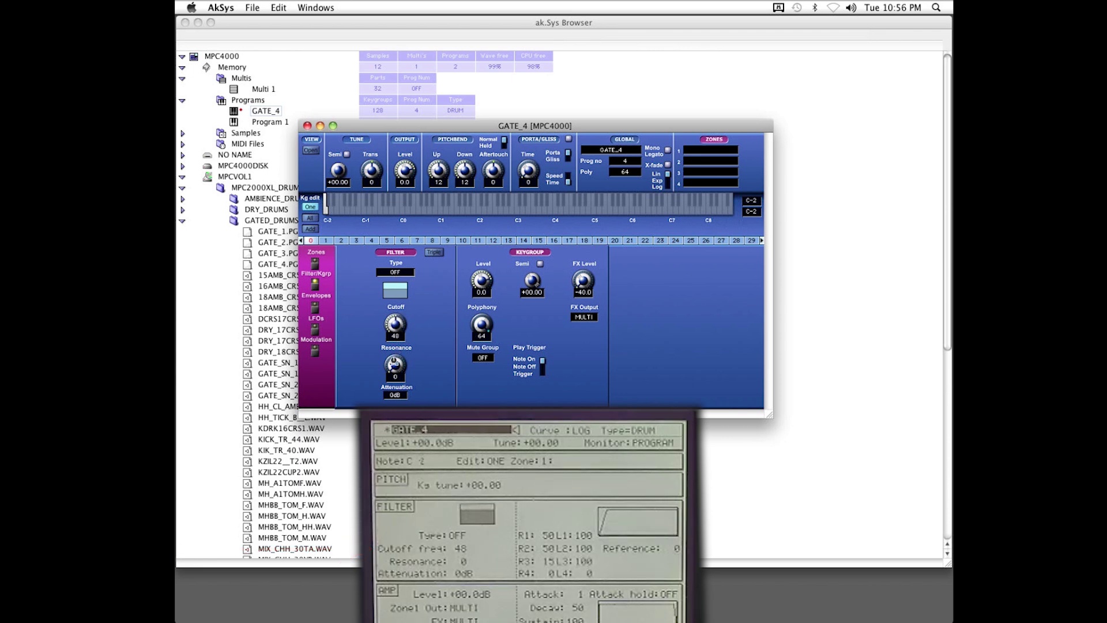
pyautogui.moveTo(394, 364); pyautogui.dragTo(391, 333)
pyautogui.moveTo(392, 361); pyautogui.dragTo(394, 404)
pyautogui.moveTo(396, 327); pyautogui.dragTo(395, 229)
pyautogui.moveTo(400, 317); pyautogui.dragTo(432, 361)
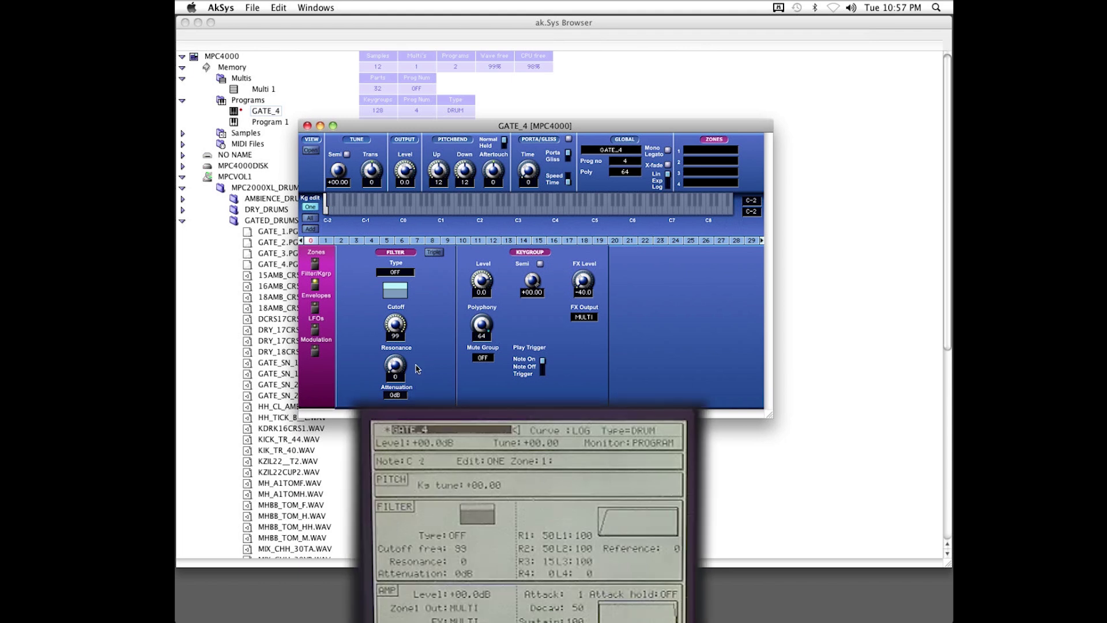
# - Set GATE_4's filter envelope to R1 72, L1 60, R2 79, L2 80, then close the editor
pyautogui.click(315, 307)
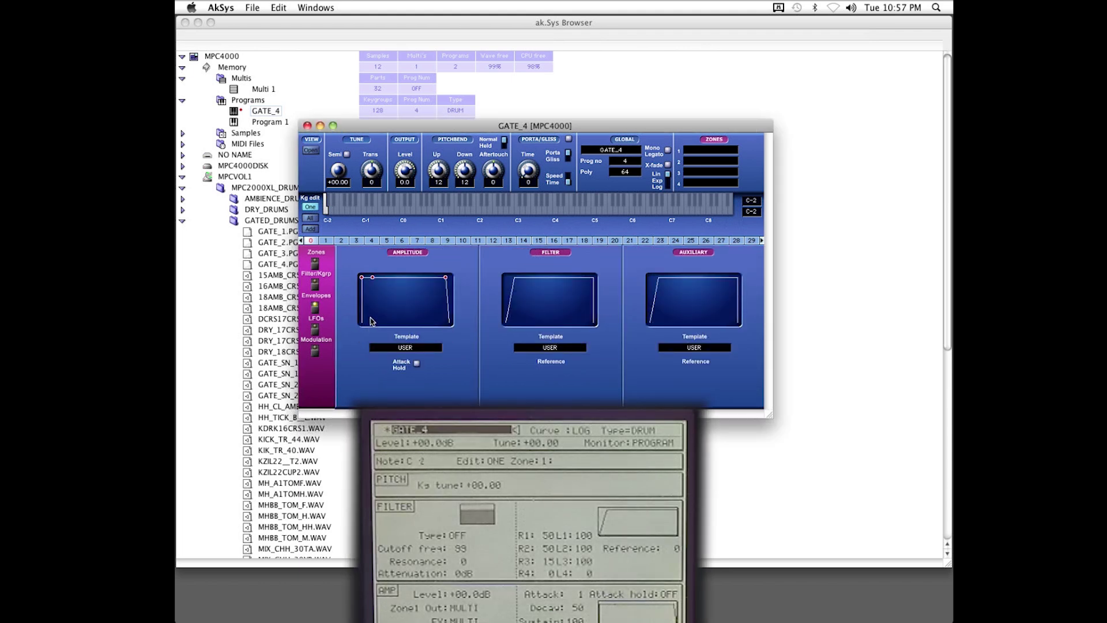
pyautogui.moveTo(517, 281)
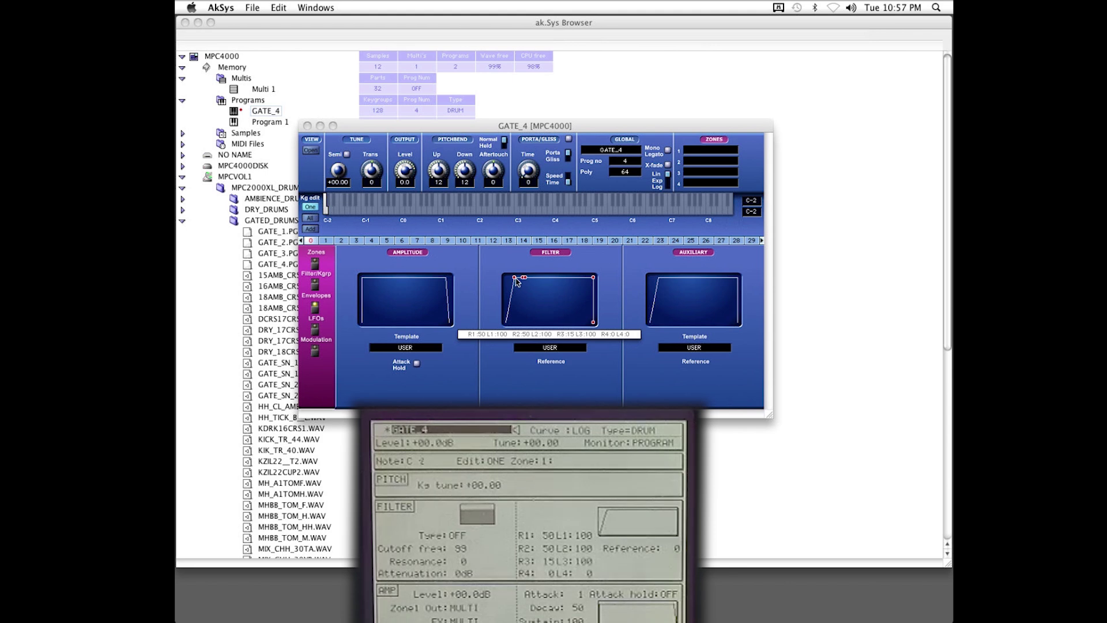
pyautogui.moveTo(517, 282); pyautogui.dragTo(540, 320)
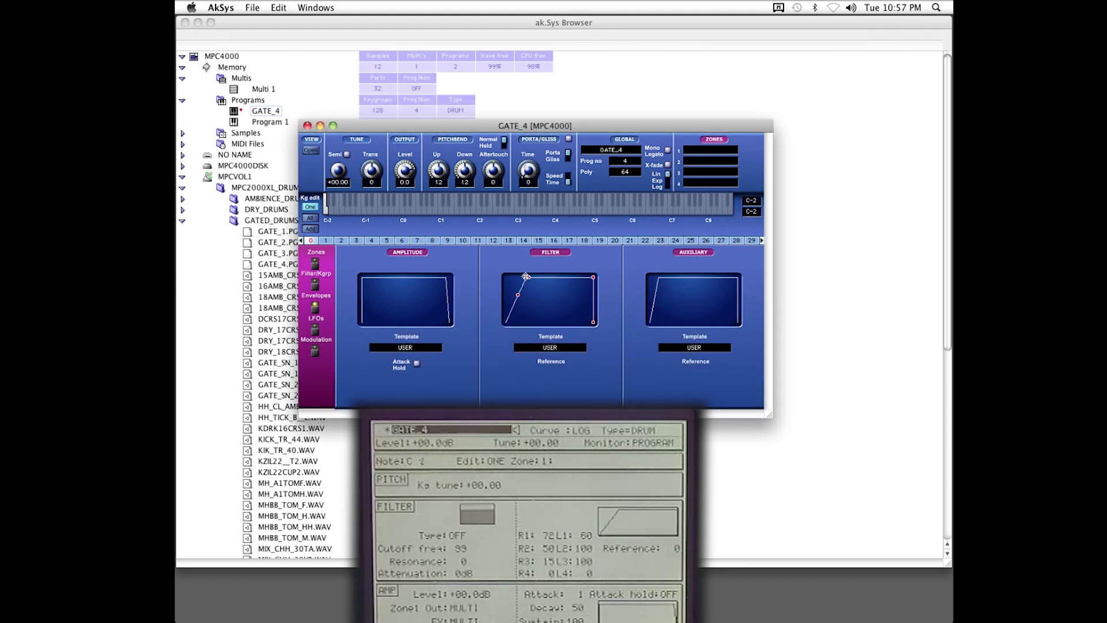
pyautogui.moveTo(527, 277); pyautogui.dragTo(557, 295)
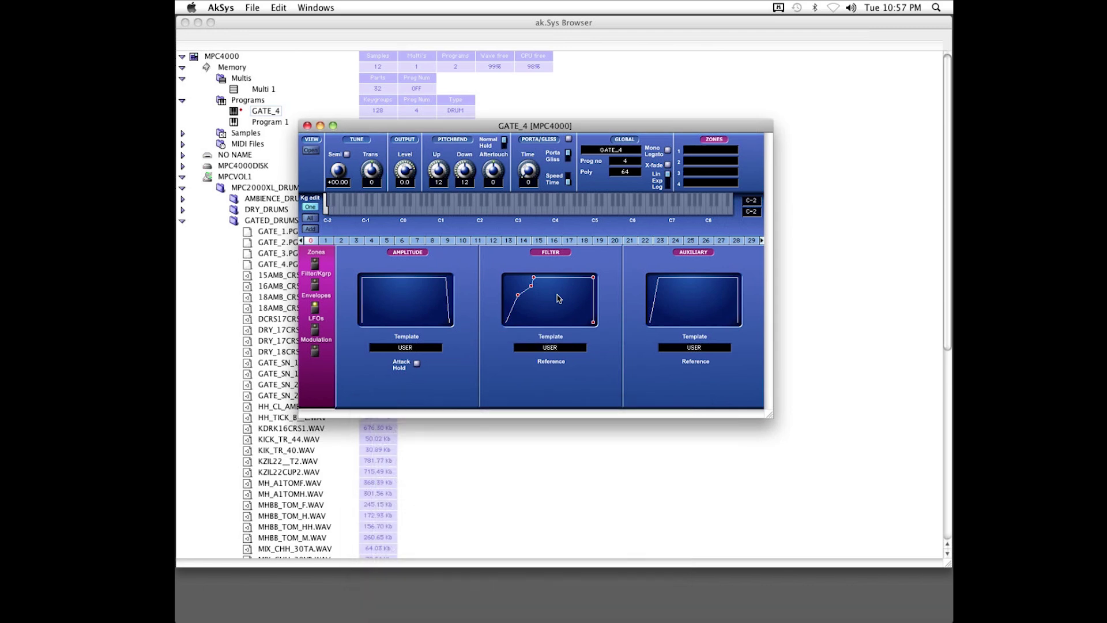
pyautogui.click(309, 126)
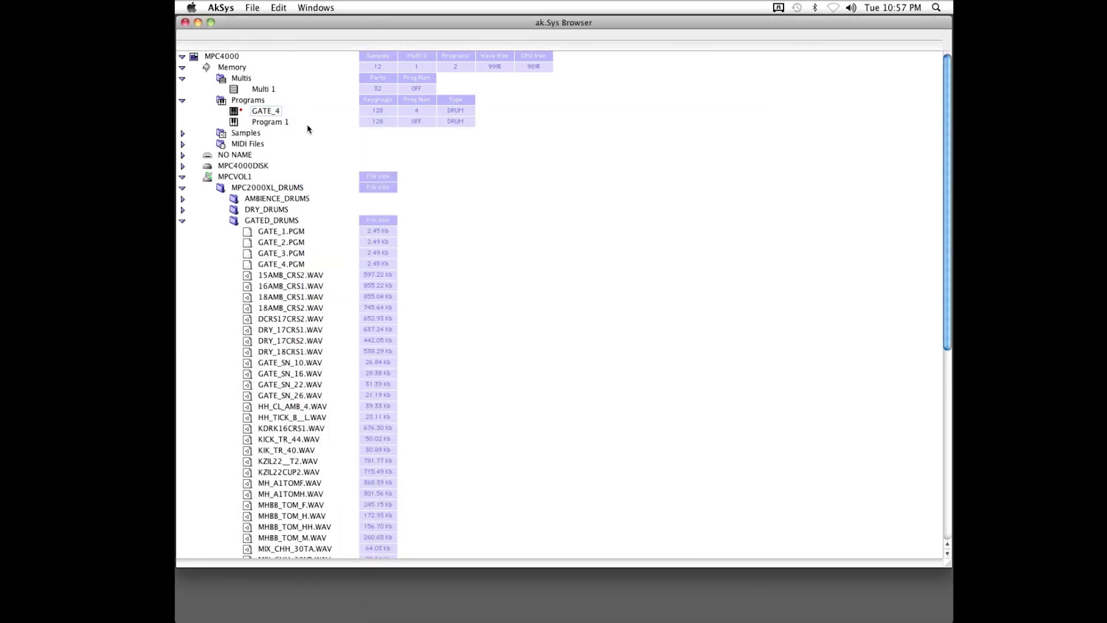
# - Close AkSys, confirm Screen Sharing and File Sharing are on in System Preferences Sharing, then quit it
pyautogui.click(185, 23)
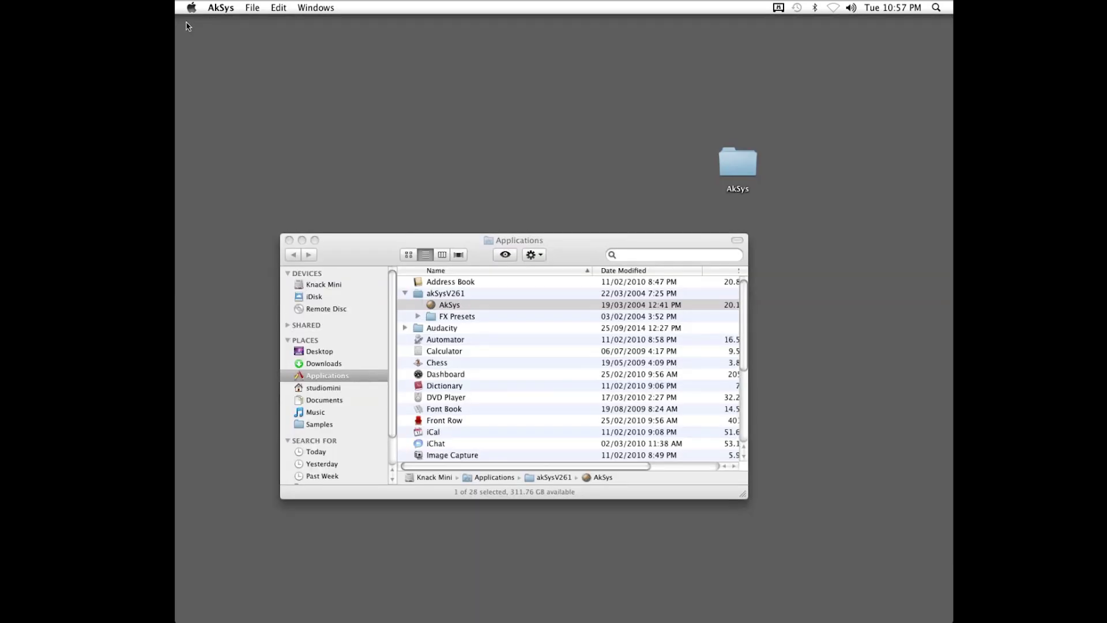
pyautogui.click(289, 240)
pyautogui.click(658, 602)
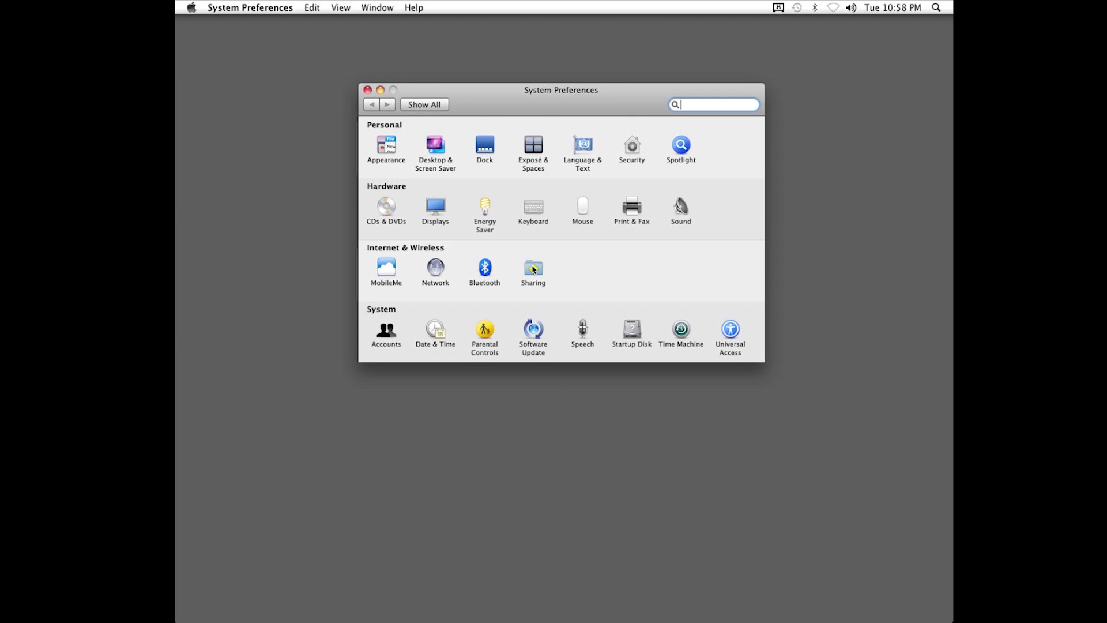
pyautogui.click(533, 268)
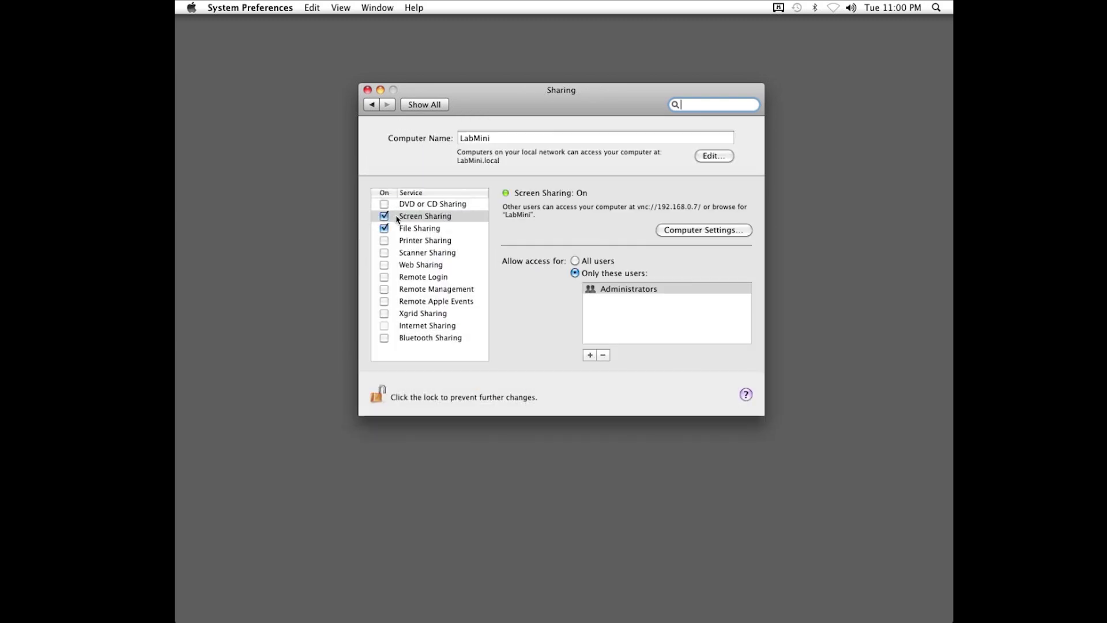
pyautogui.click(426, 231)
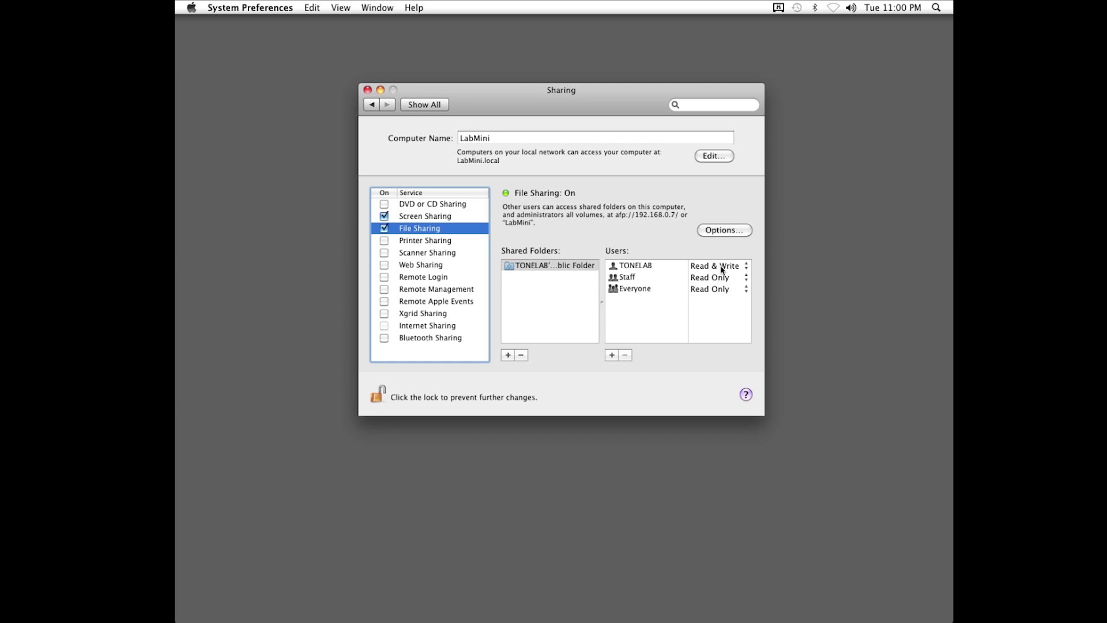
pyautogui.click(368, 90)
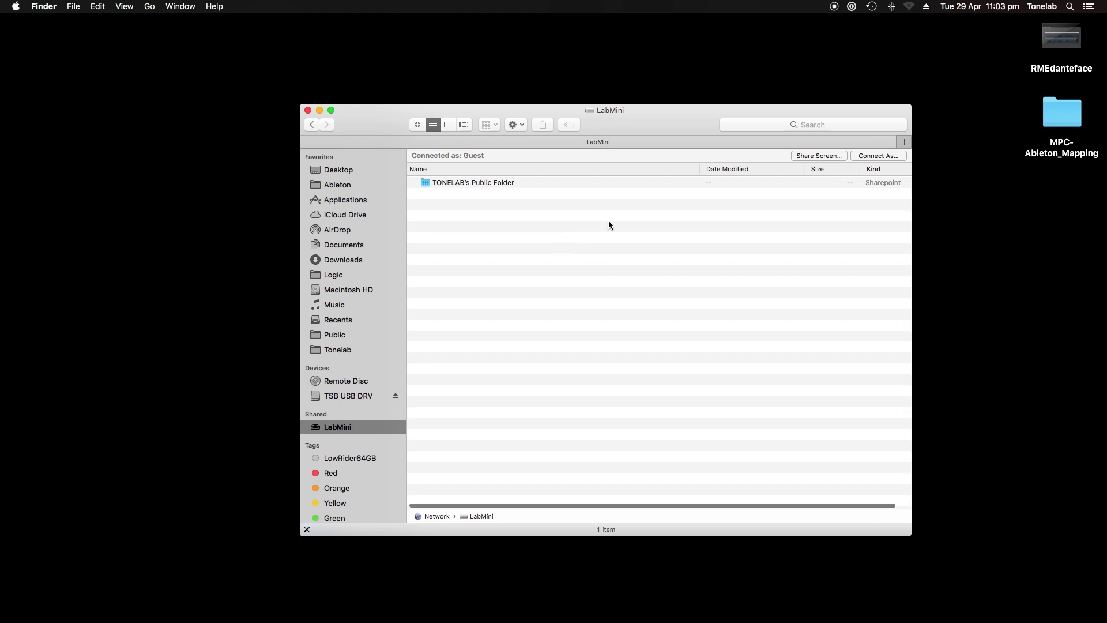
# - Start a Screen Sharing session with LabMini, logging in with the user name and password
pyautogui.click(815, 155)
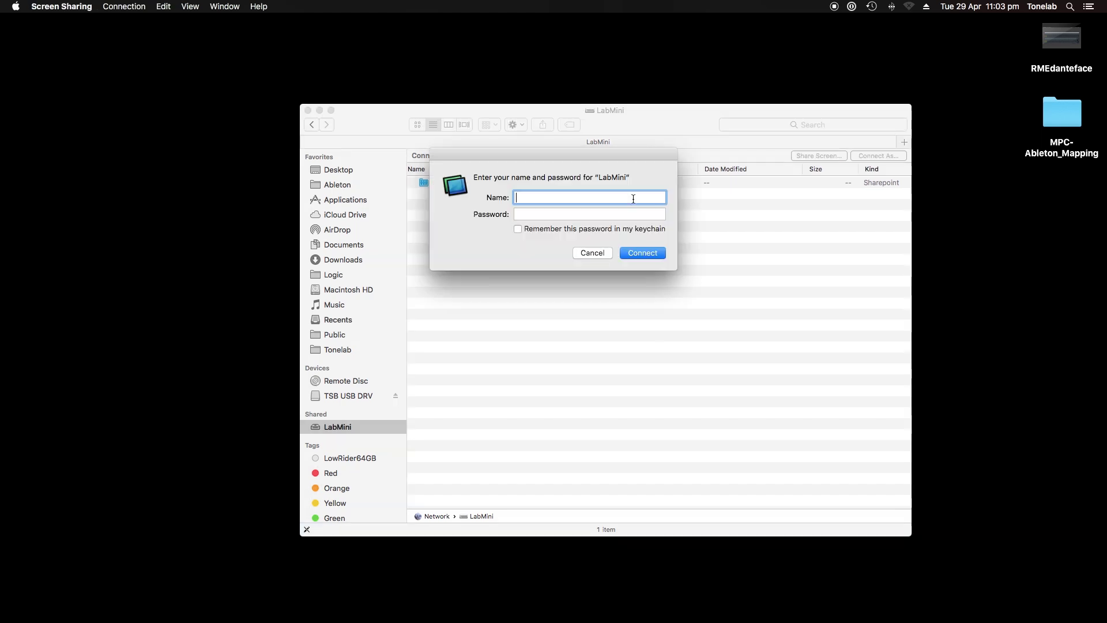
pyautogui.write('TONELAB')
pyautogui.press('Tab')
pyautogui.write('•••••••')
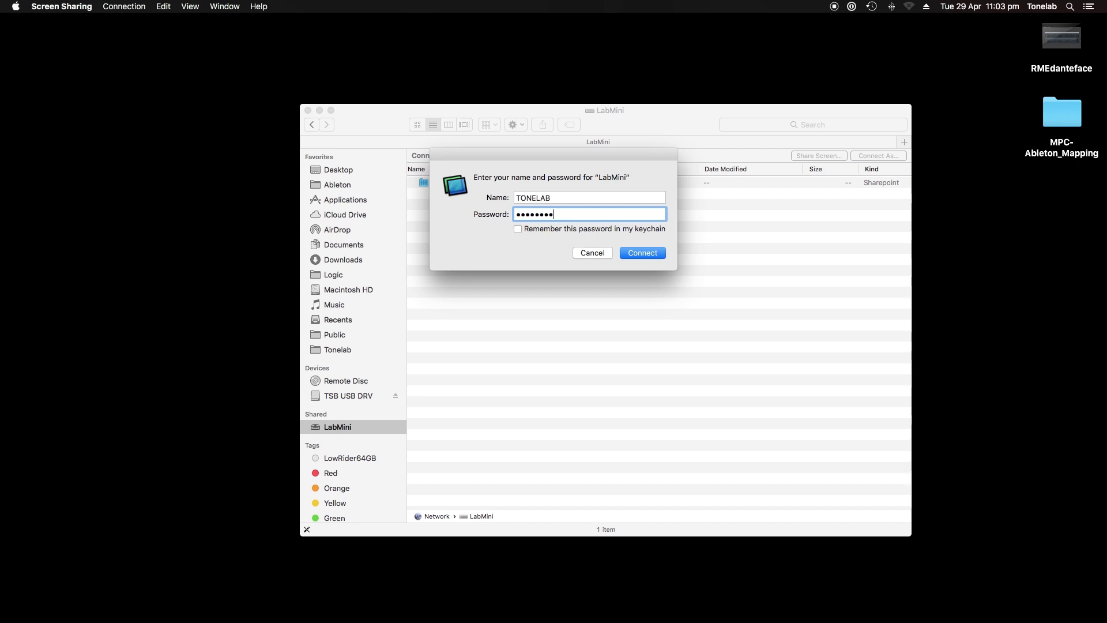
pyautogui.press('Return')
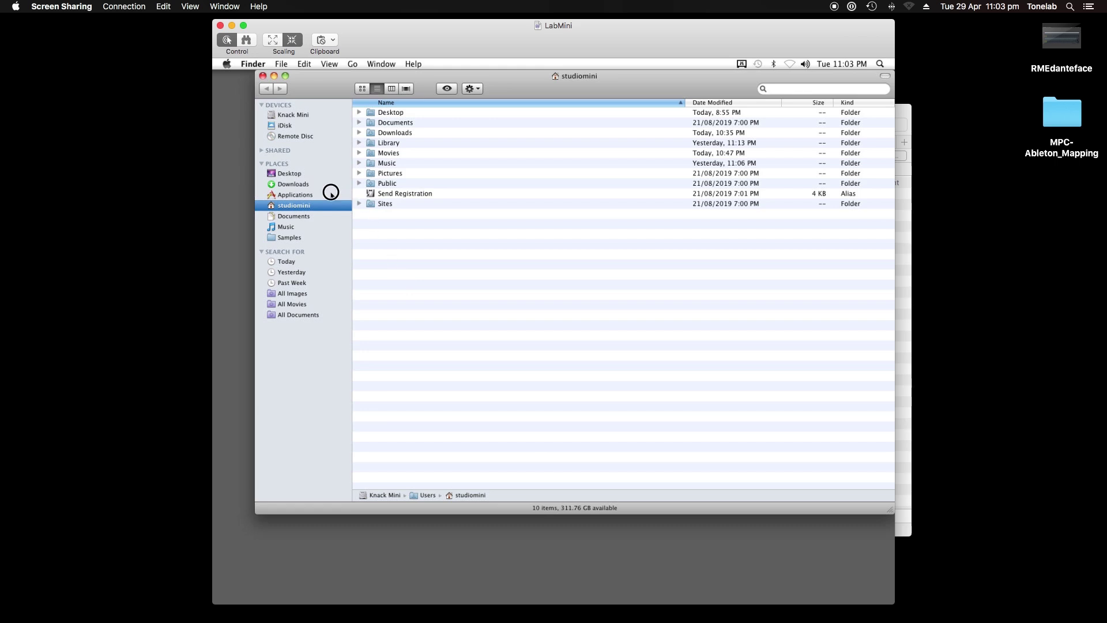
# - Launch the AkSys app from the remote Mac's Applications folder
pyautogui.click(331, 192)
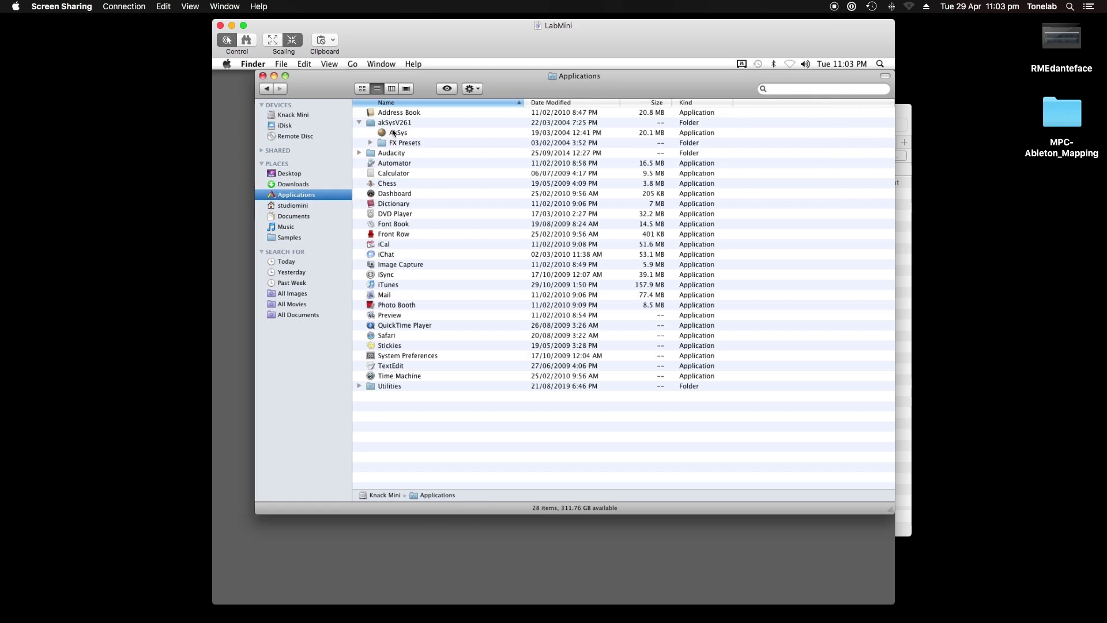
pyautogui.doubleClick(394, 132)
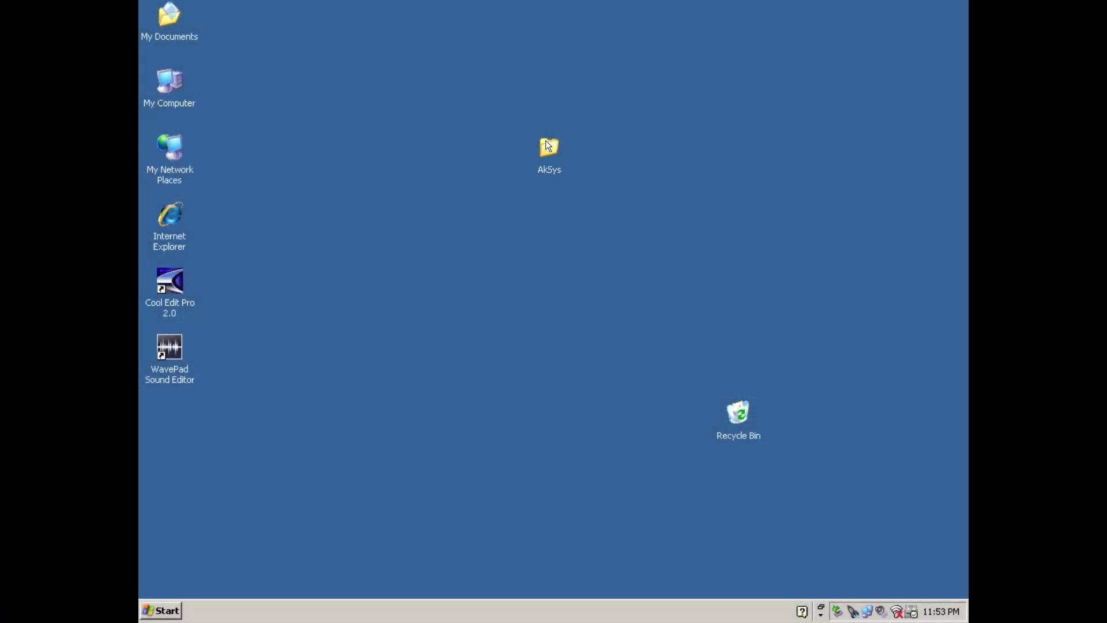
# - Open the desktop AkSys folder and run the aksys253 installer
pyautogui.doubleClick(545, 140)
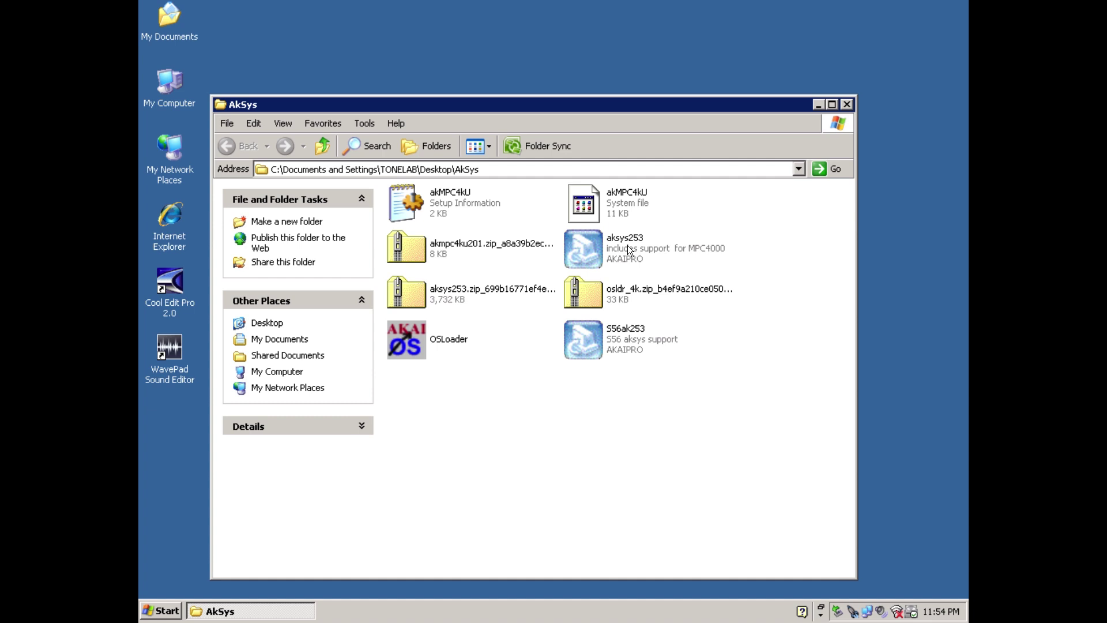
pyautogui.doubleClick(627, 245)
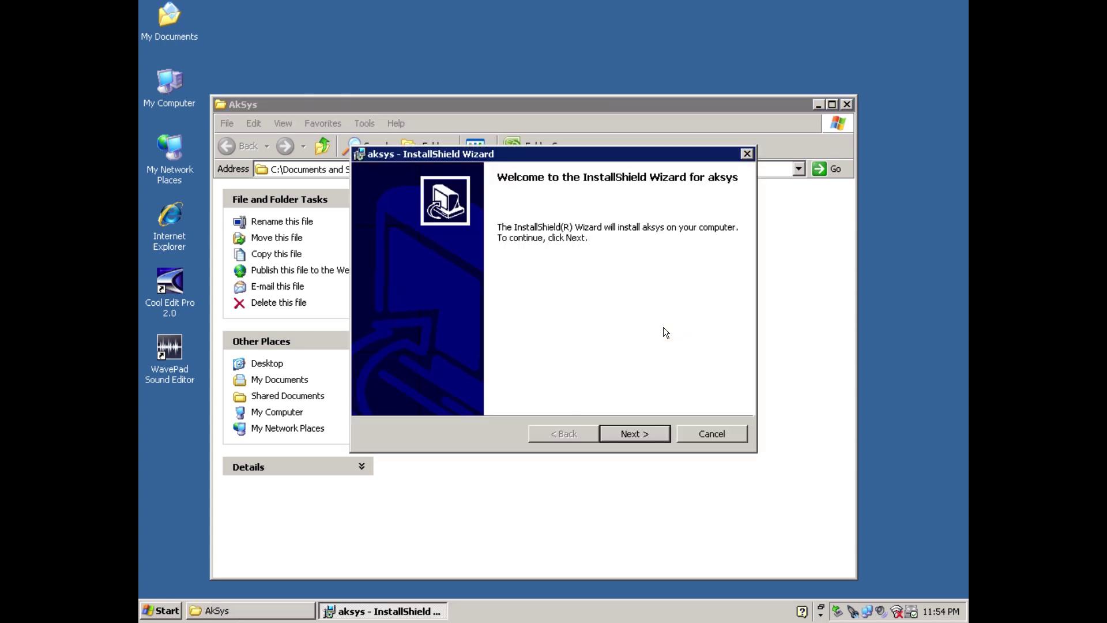
# - Install aksys with a Custom setup and default features into C:\Program Files\AKAIPRO\aksys, accepting the licence
pyautogui.click(646, 432)
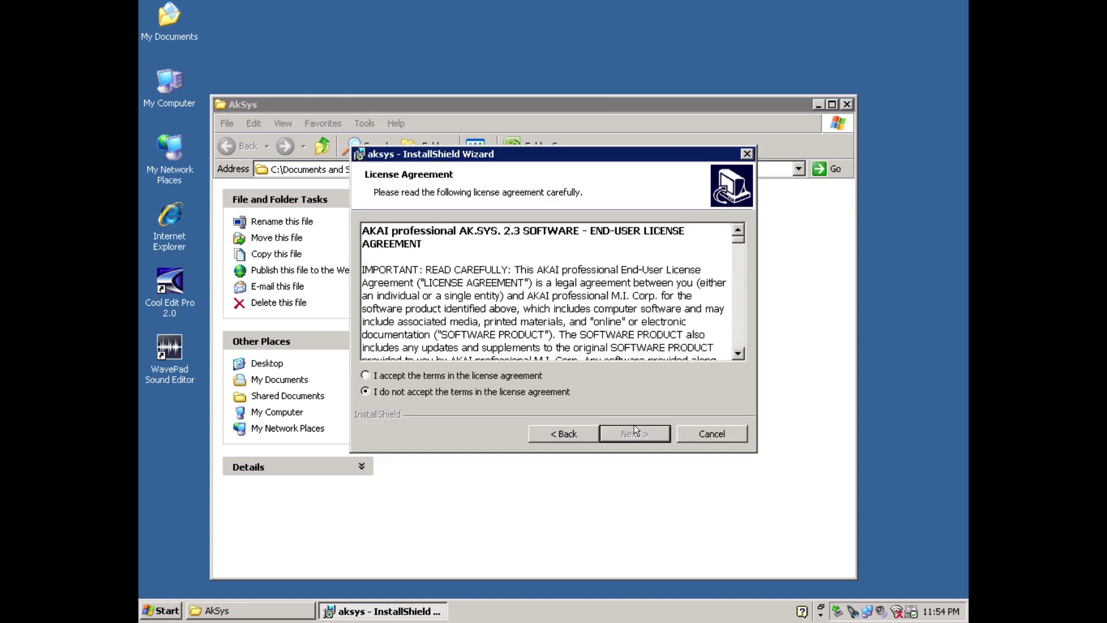
pyautogui.click(483, 376)
pyautogui.click(621, 440)
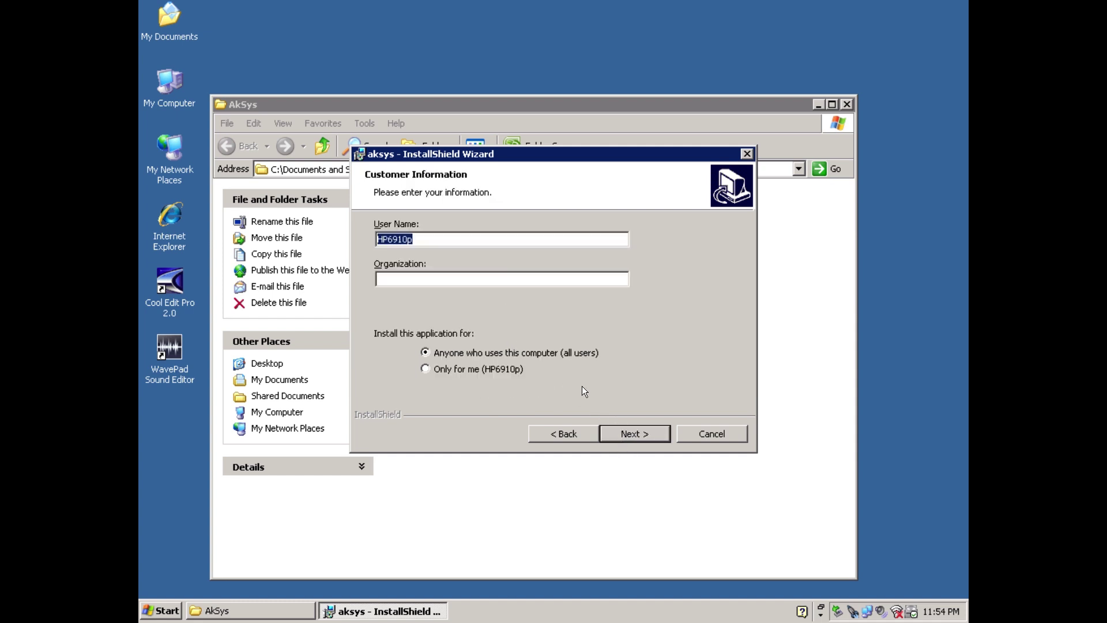
pyautogui.click(639, 433)
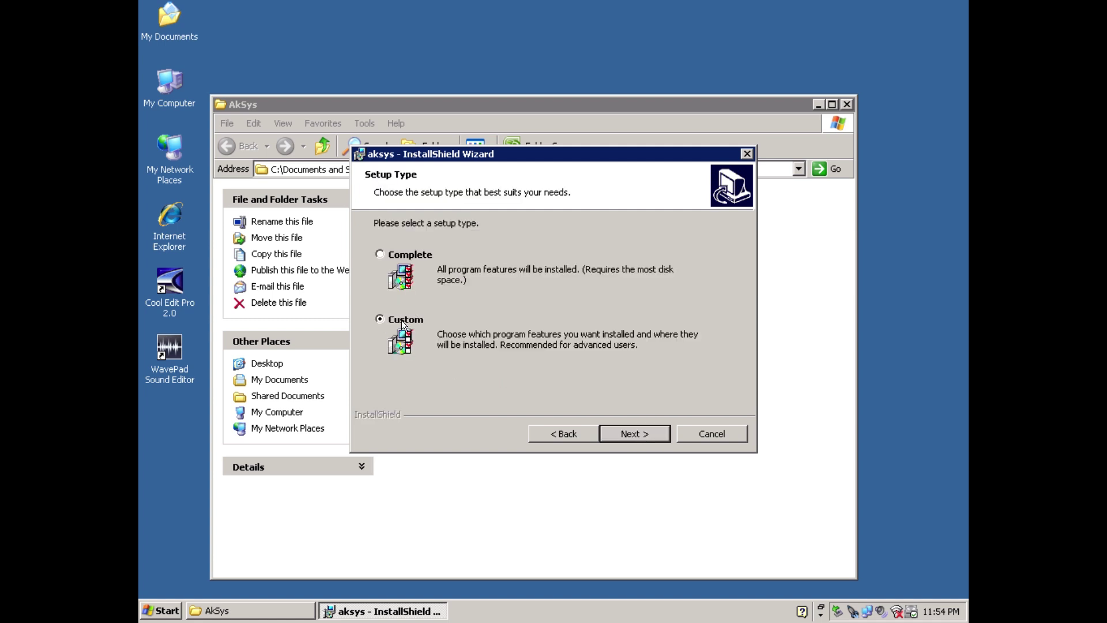
pyautogui.click(635, 433)
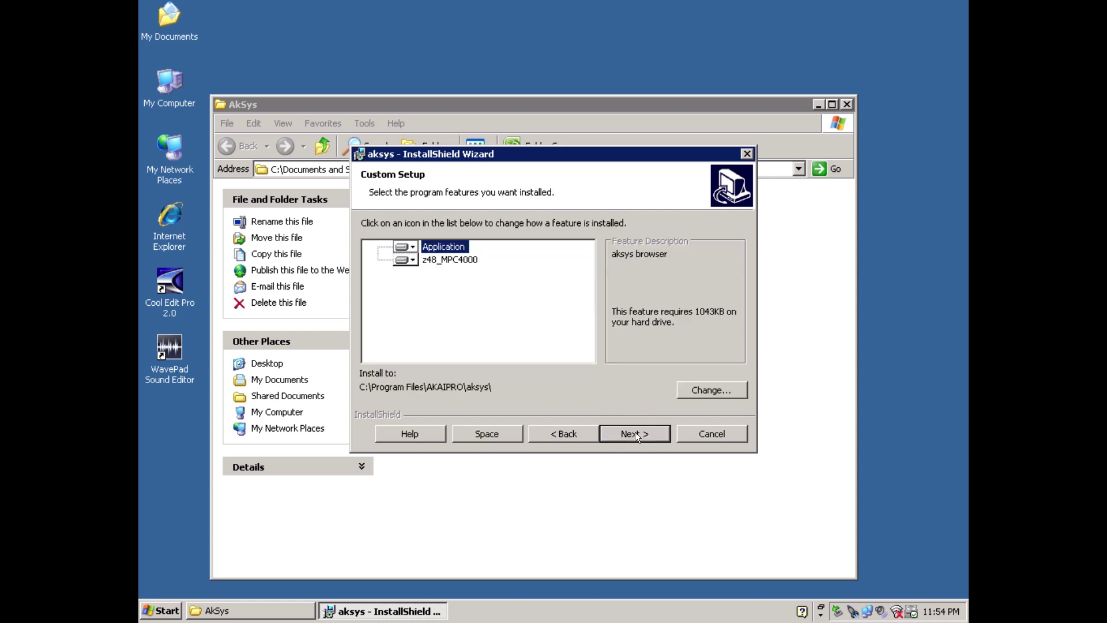
pyautogui.click(635, 432)
pyautogui.click(635, 432)
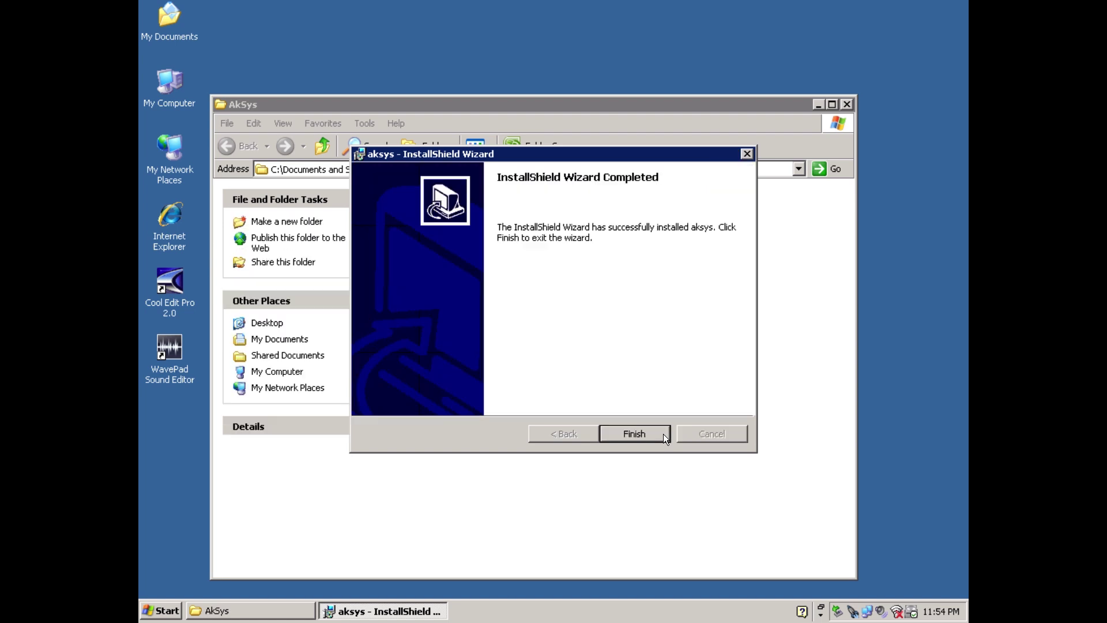
pyautogui.click(659, 434)
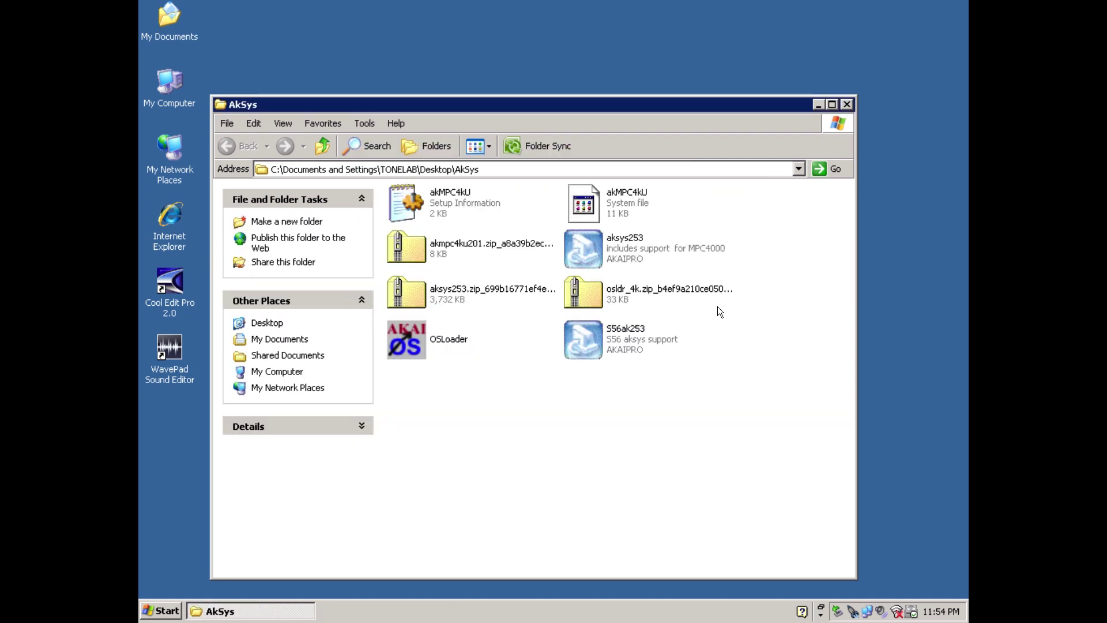
# - Close the AkSys folder, skip Windows Update, and choose the MPC4000 driver manually instead of searching
pyautogui.click(846, 104)
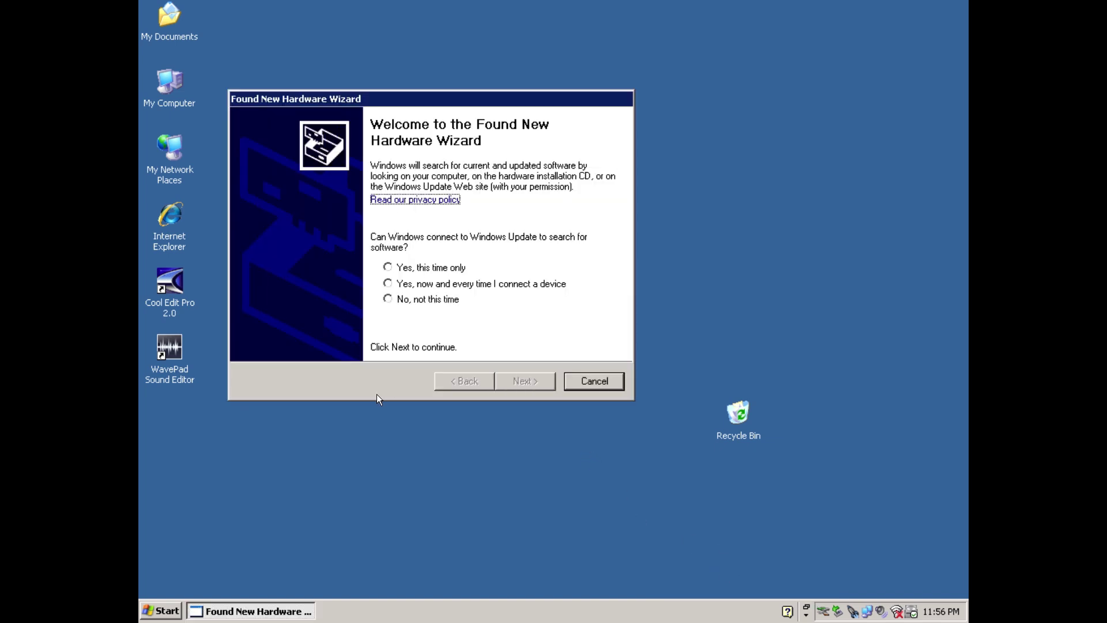
pyautogui.click(418, 299)
pyautogui.click(531, 383)
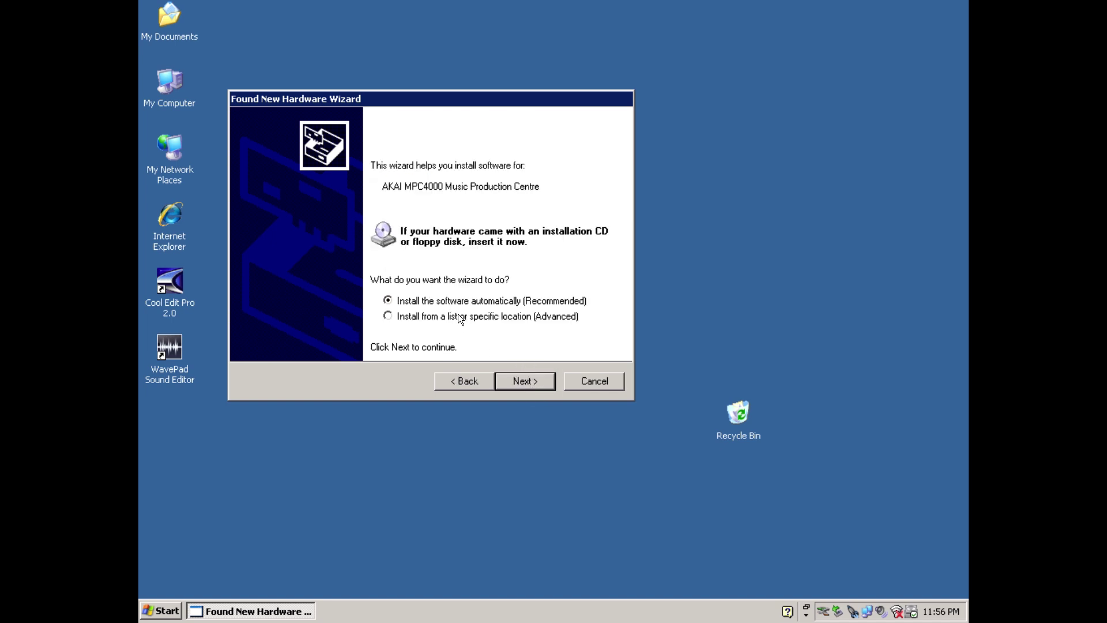
pyautogui.click(523, 375)
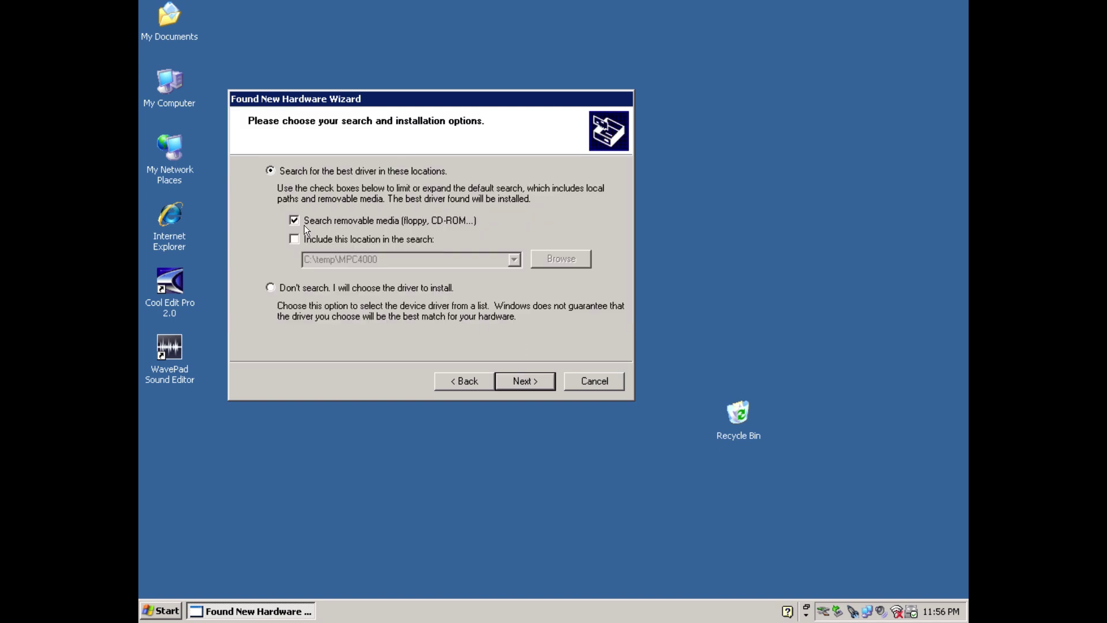
pyautogui.click(337, 289)
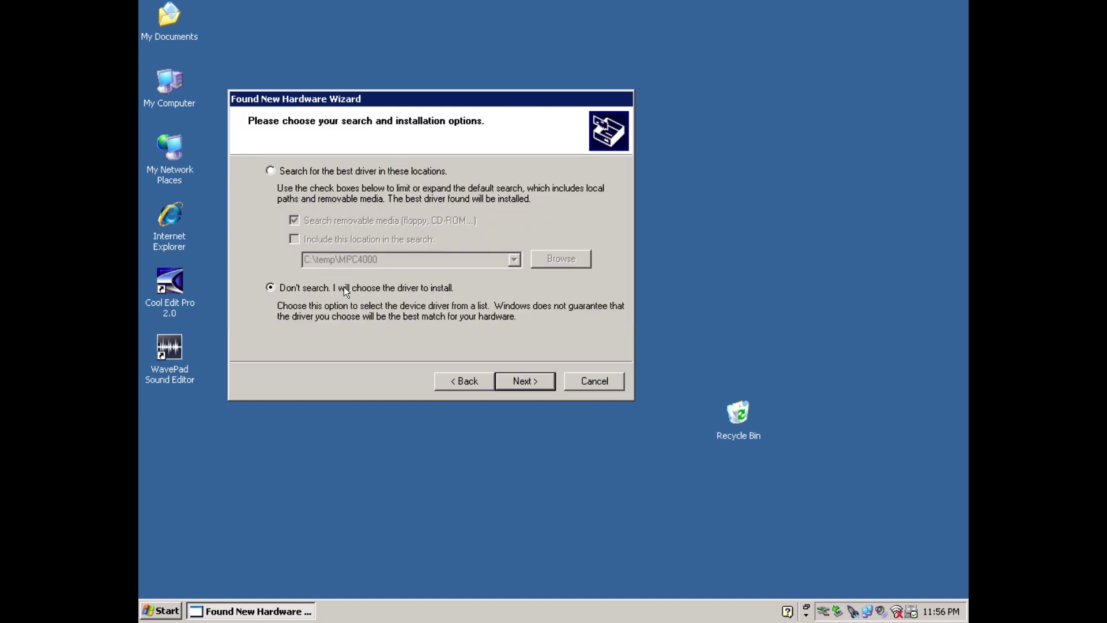
pyautogui.click(529, 384)
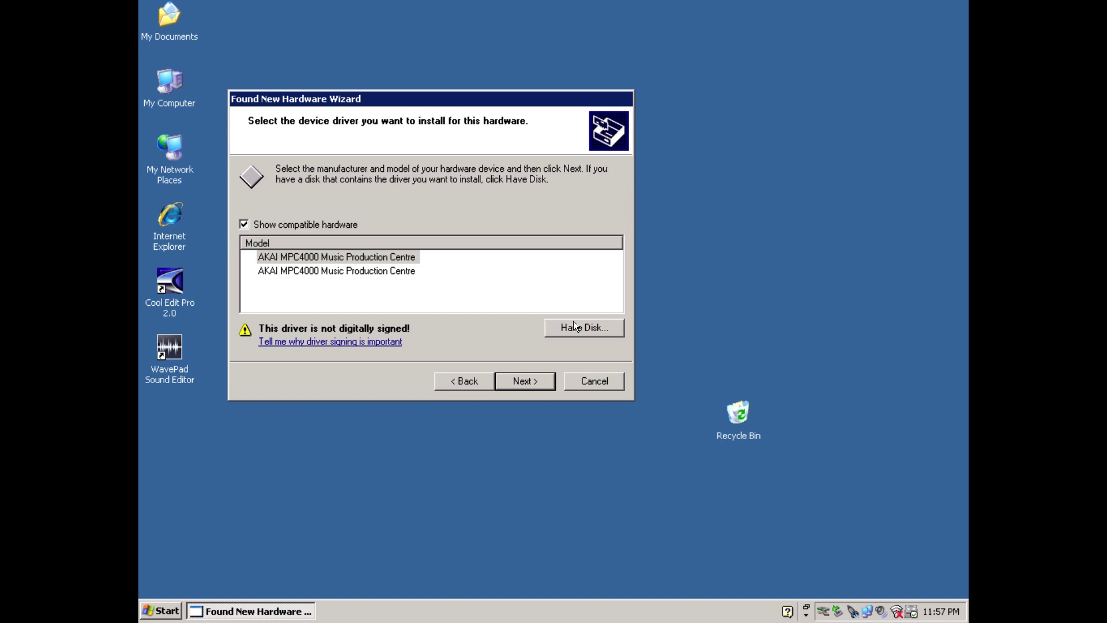
# - Point Have Disk to akMPC4kU.inf in the AkSys folder on the Desktop
pyautogui.click(574, 324)
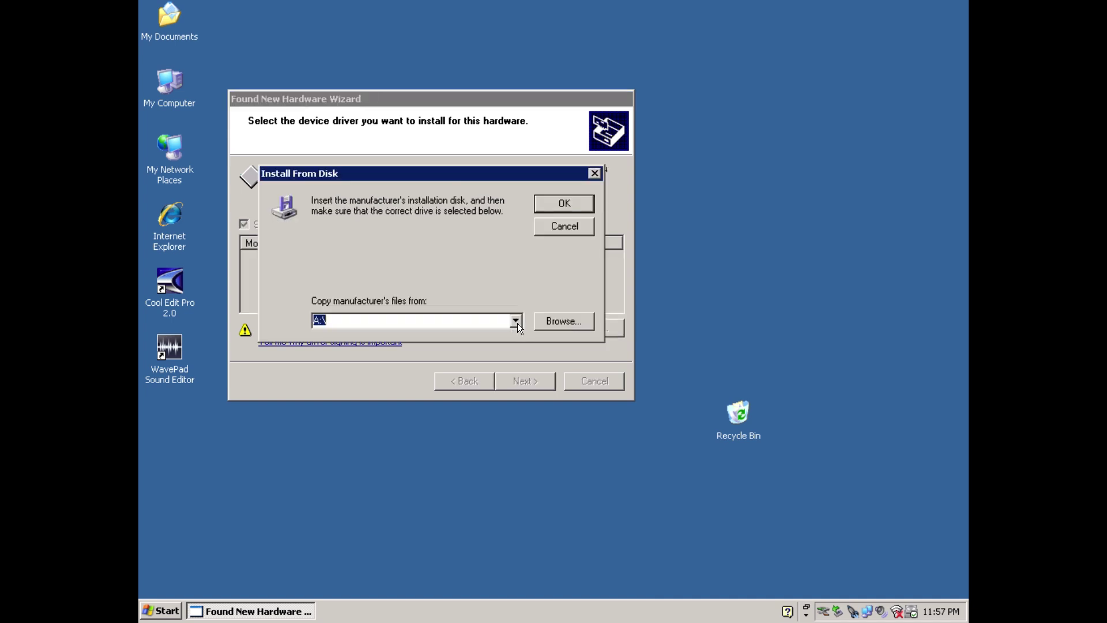
pyautogui.click(555, 320)
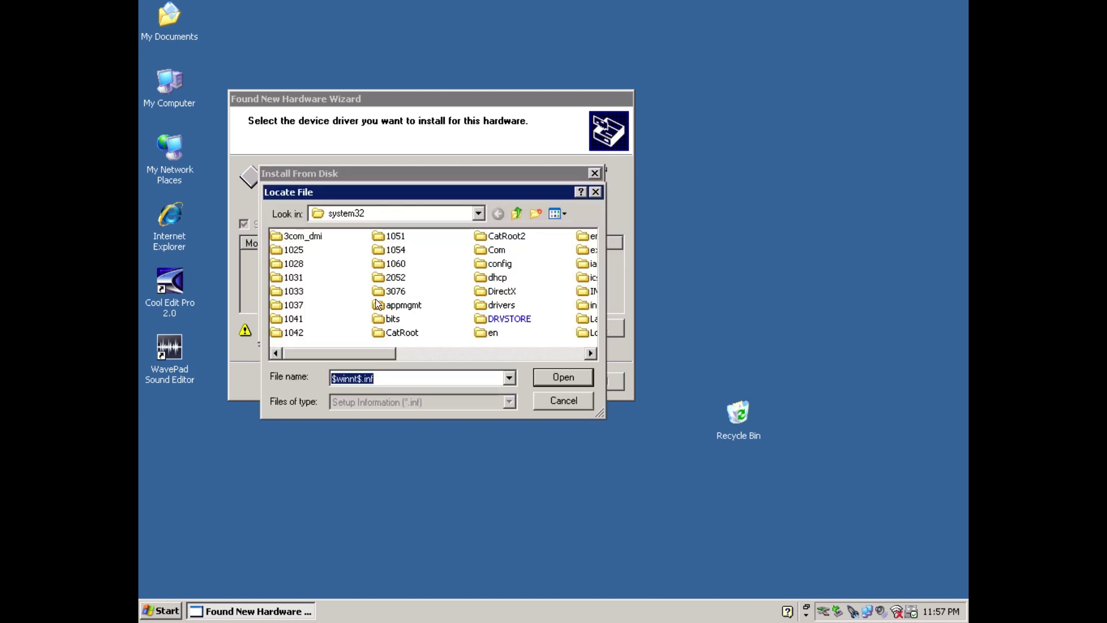
pyautogui.click(476, 216)
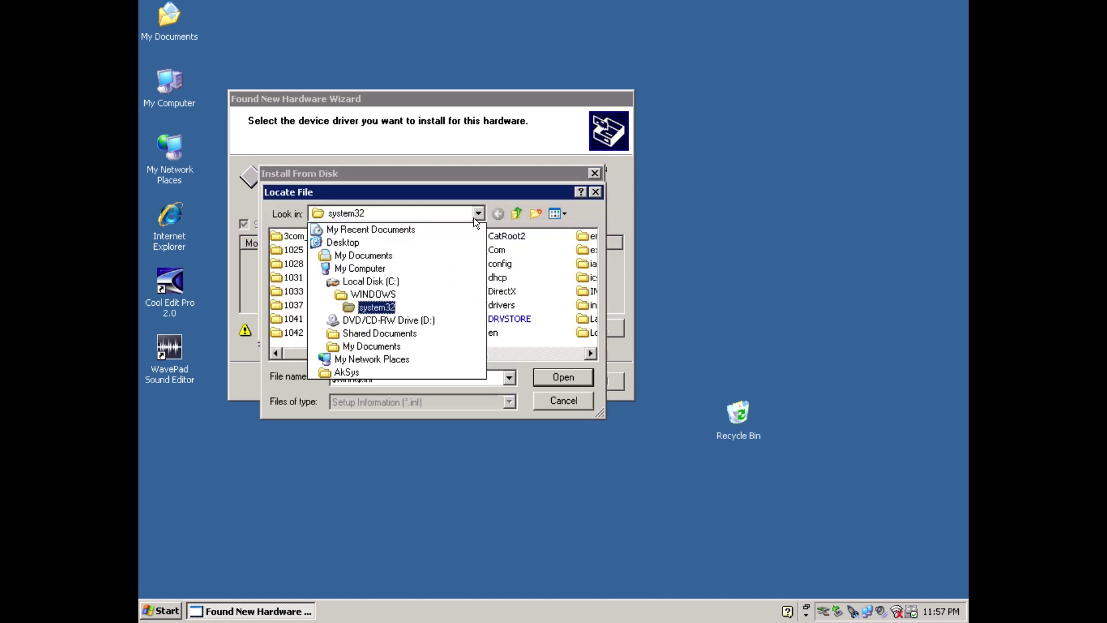
pyautogui.click(409, 248)
pyautogui.doubleClick(288, 280)
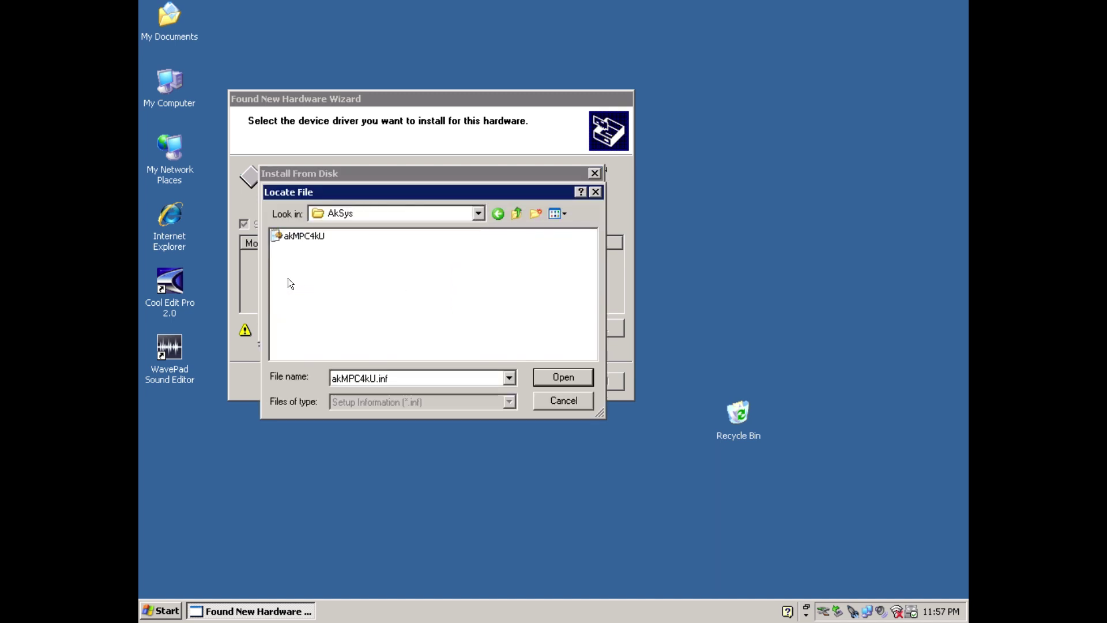
pyautogui.doubleClick(298, 239)
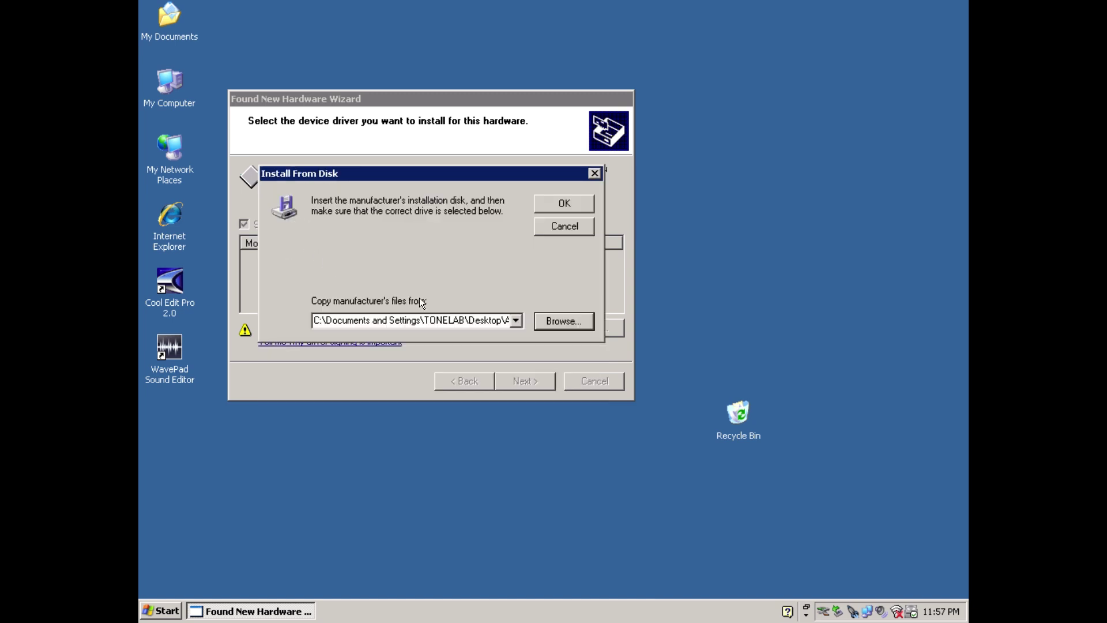
pyautogui.click(545, 201)
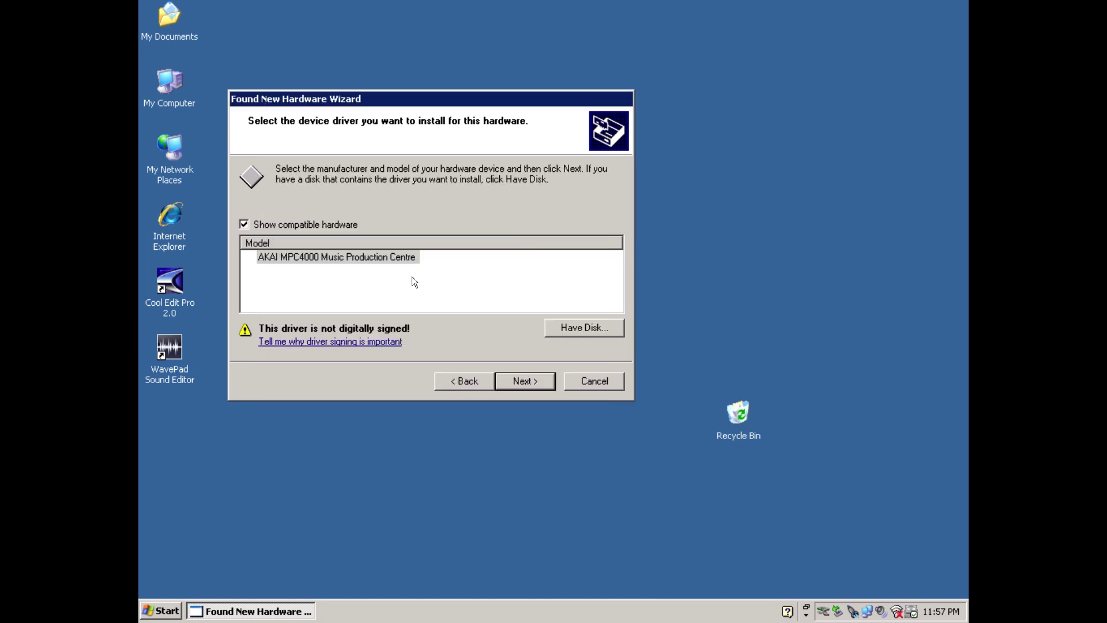
# - Install the AKAI MPC4000 Music Production Centre driver and finish the wizard
pyautogui.click(372, 257)
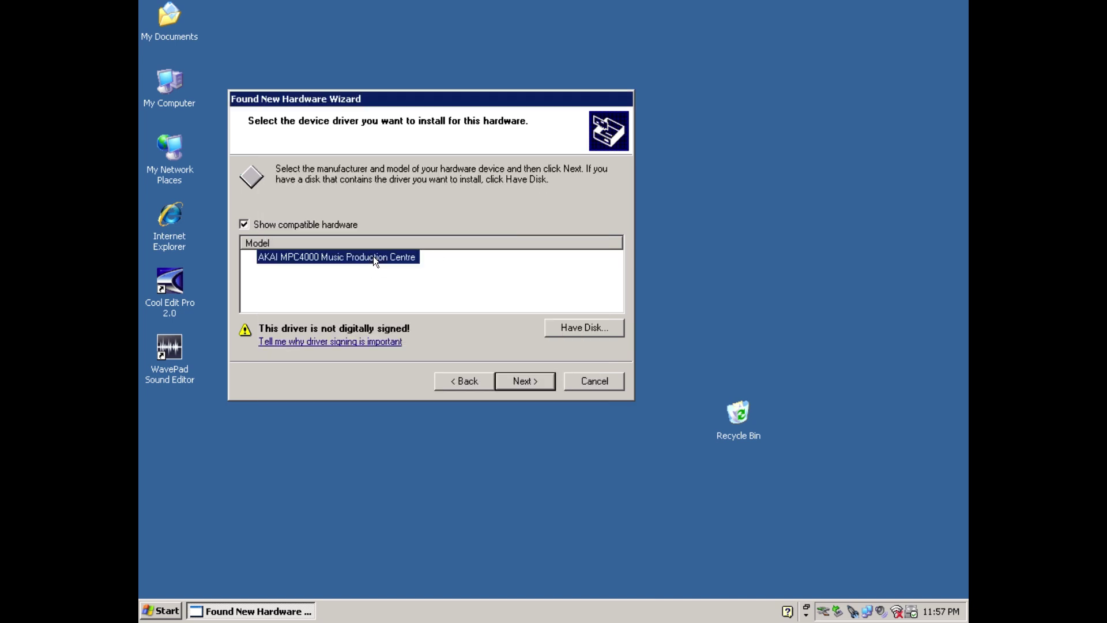
pyautogui.click(517, 375)
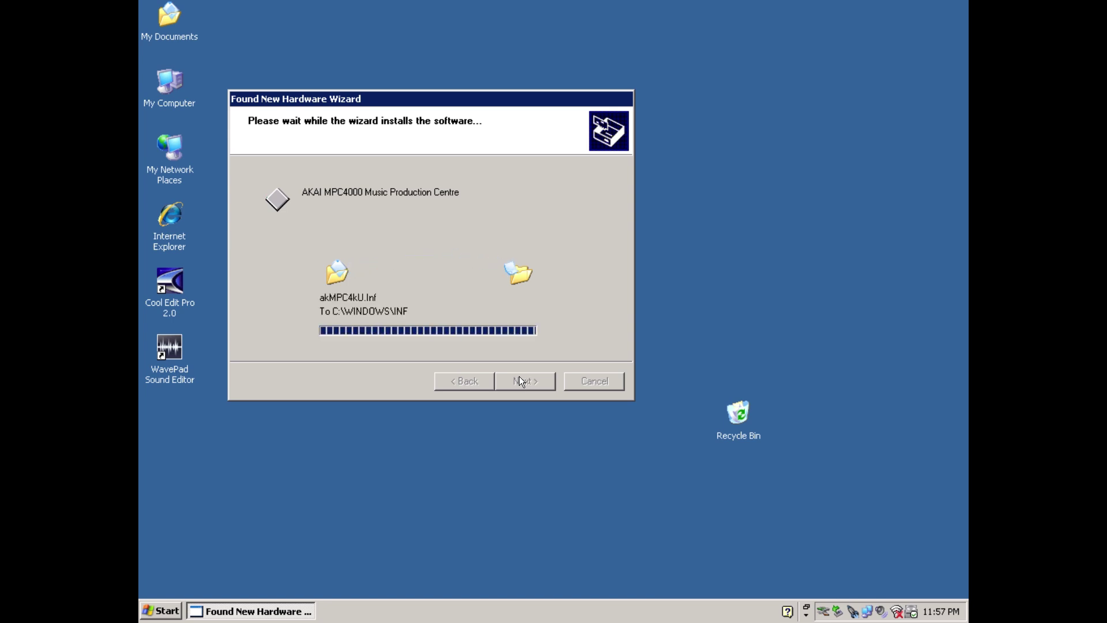
pyautogui.click(519, 379)
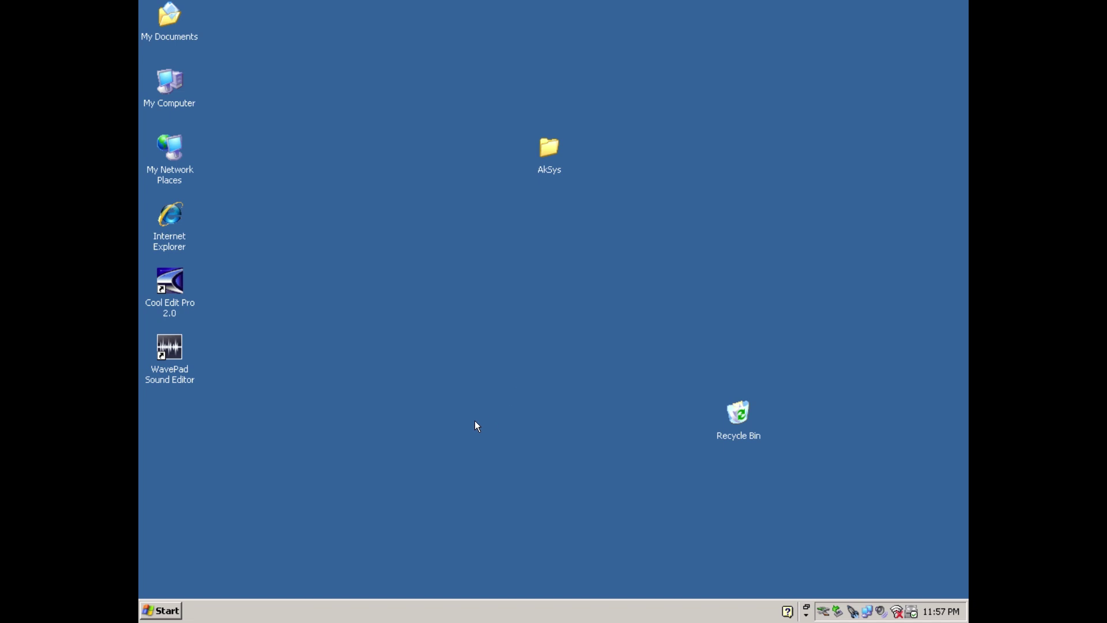
# - Launch Aksys from the Start menu, then expand ak.Sys and the MPC4000 to list its drives
pyautogui.click(157, 610)
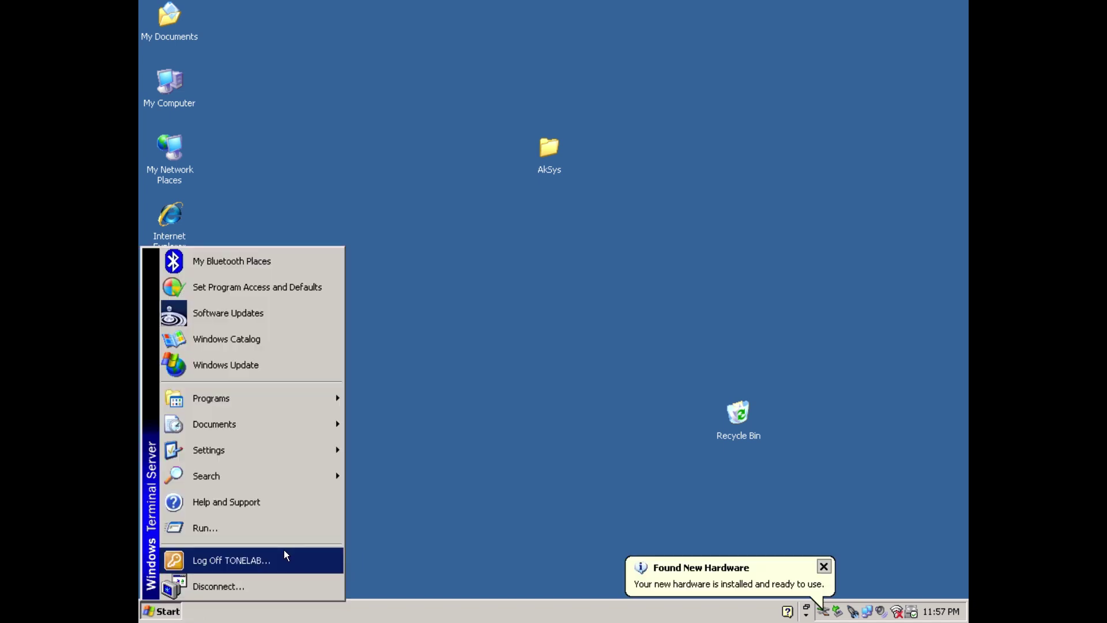
pyautogui.moveTo(244, 392)
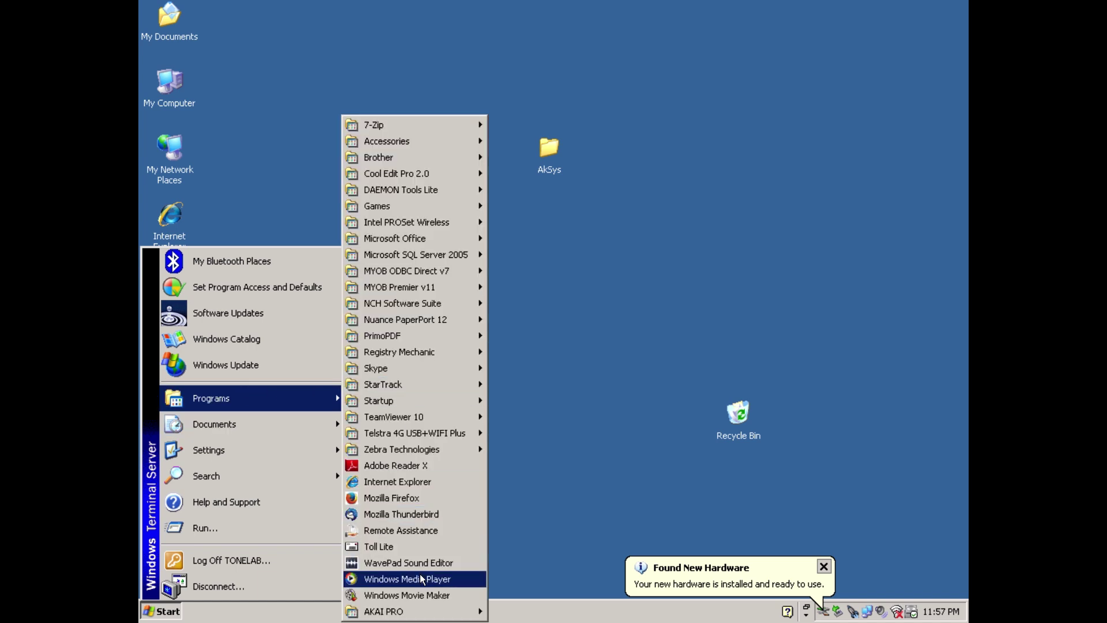
pyautogui.moveTo(472, 612)
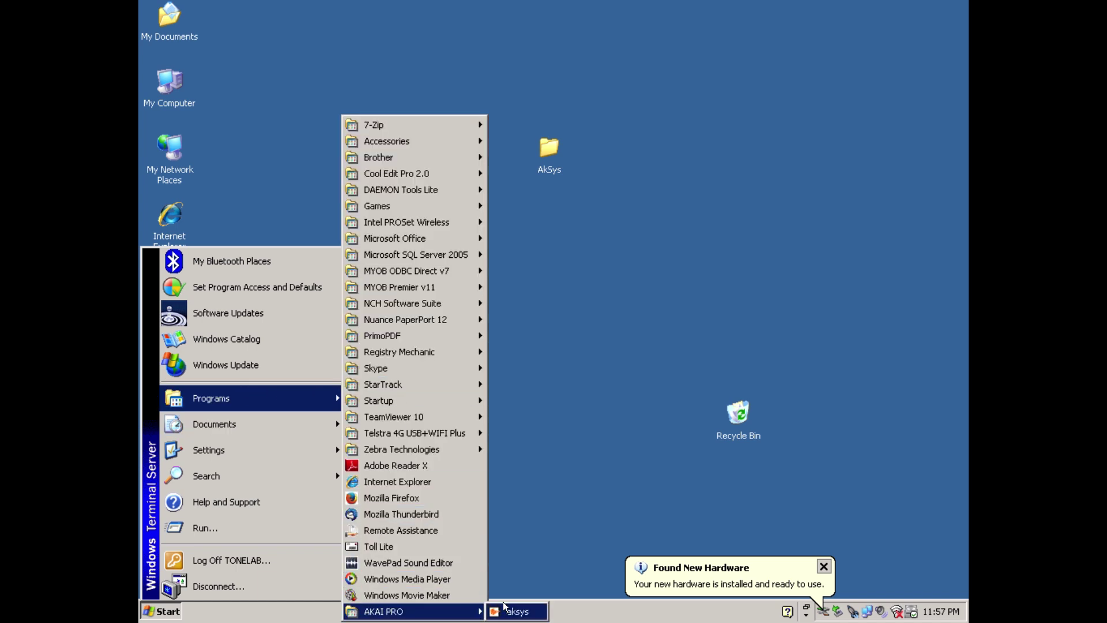
pyautogui.click(508, 608)
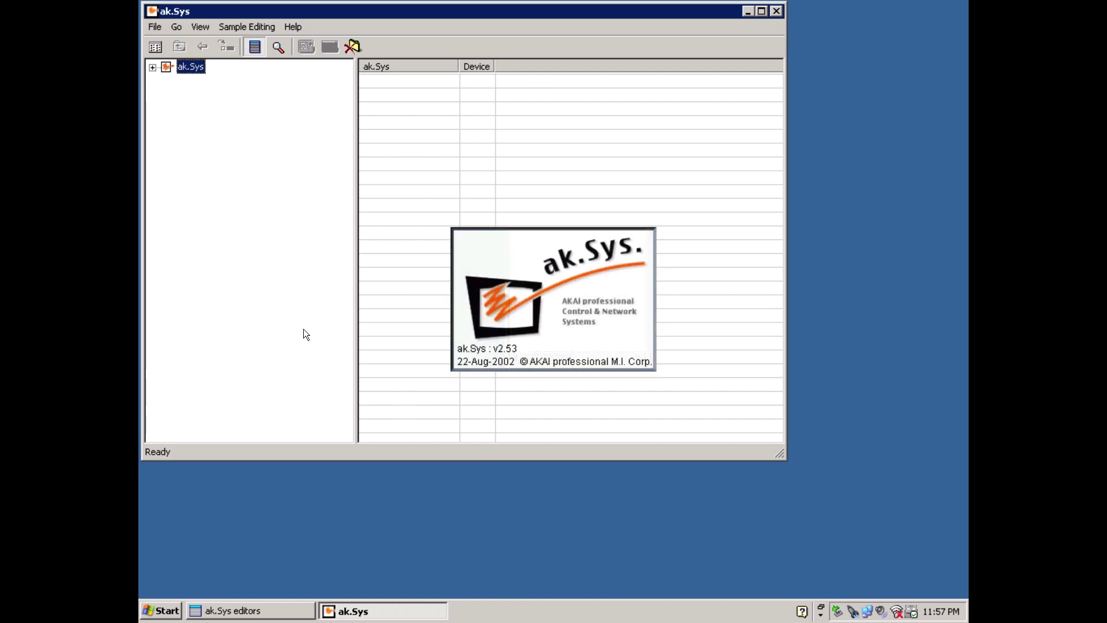
pyautogui.click(153, 68)
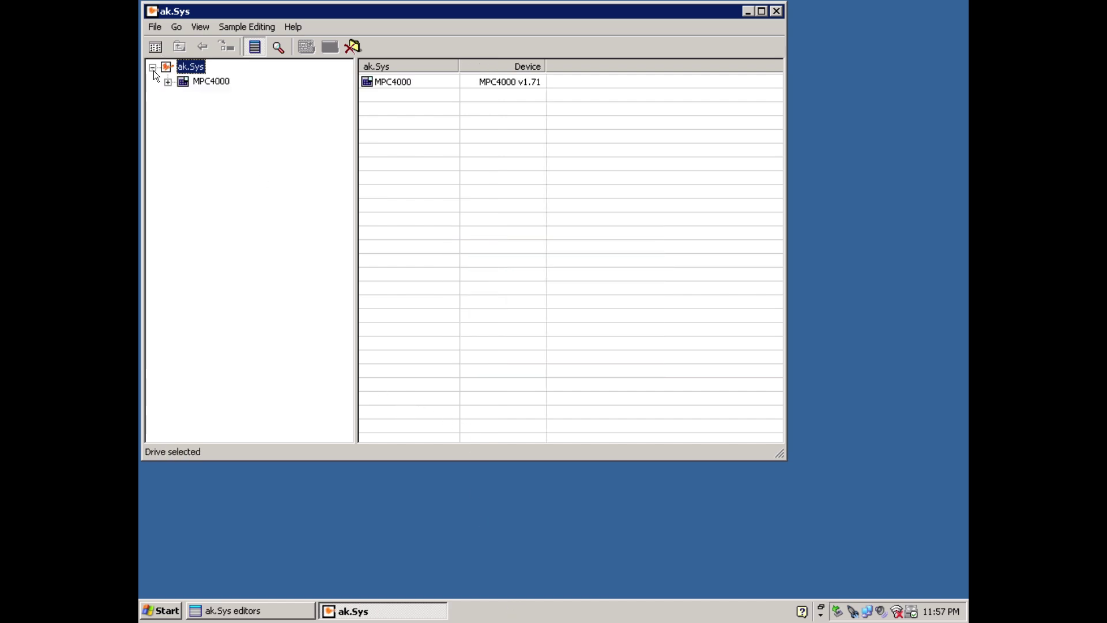
pyautogui.click(169, 83)
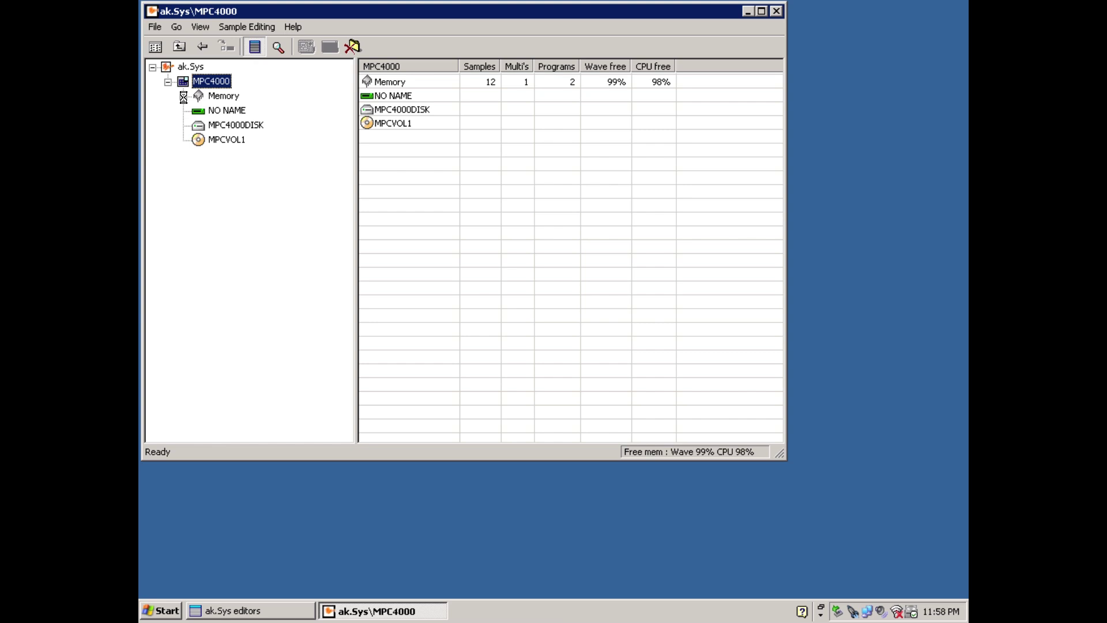
# - Expand the MPC4000's memory and open Multi 1's mixer from the Multis list
pyautogui.click(183, 97)
pyautogui.click(223, 108)
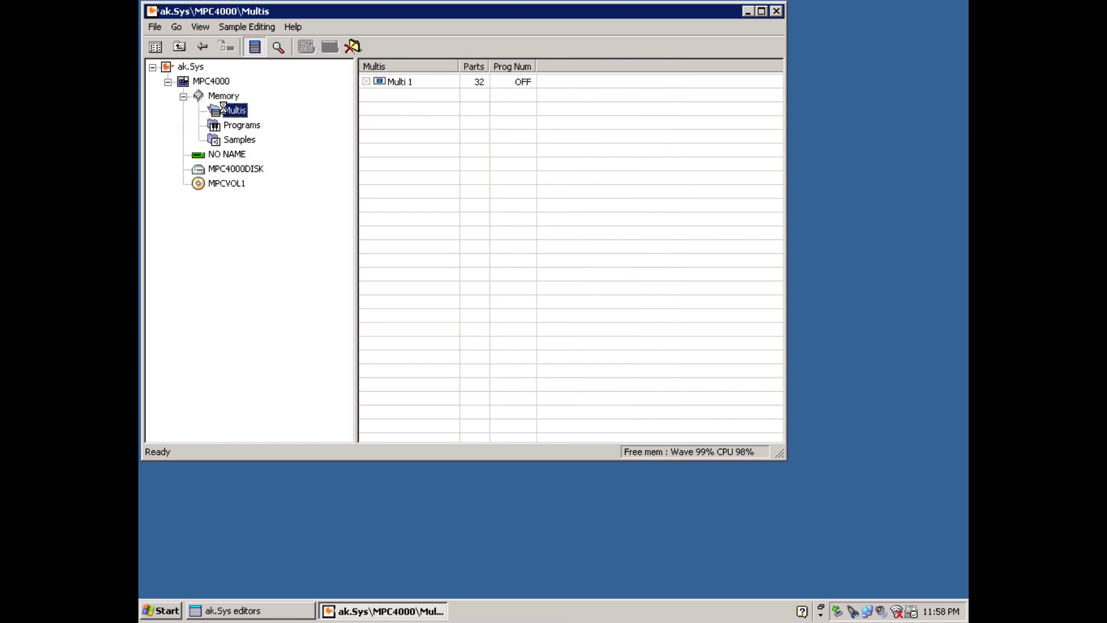
pyautogui.click(414, 84)
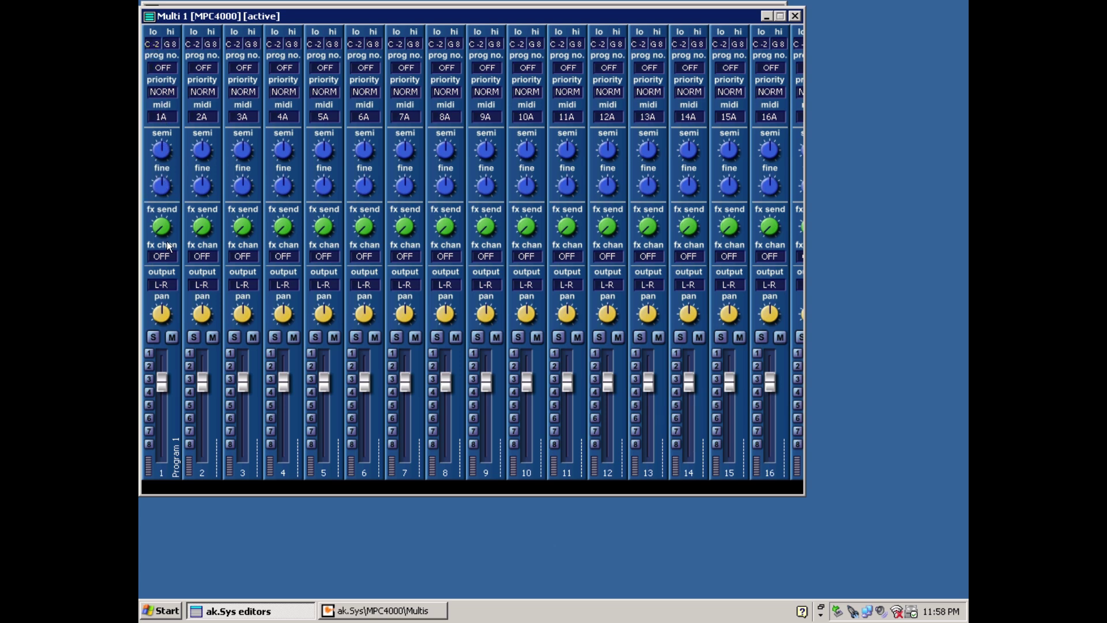
# - Close Multi 1's mixer and list the programs in memory, GATE_4 and Program 1
pyautogui.moveTo(160, 229)
pyautogui.click(794, 17)
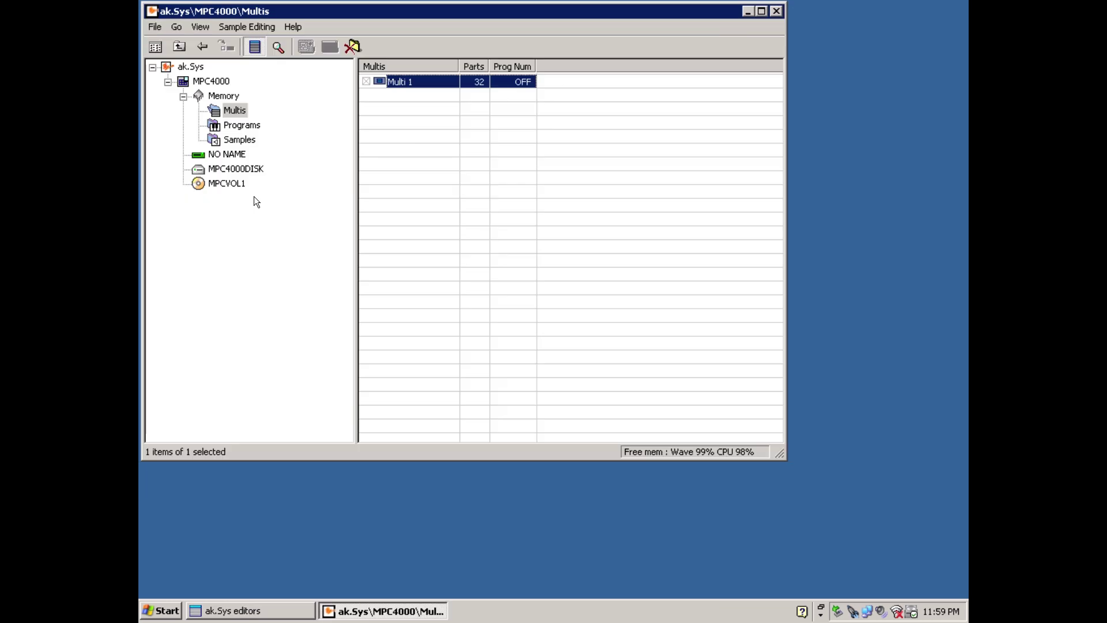
pyautogui.click(240, 127)
# - Open GATE_4's envelope page and set amplitude sustain to 54 and release to 100
pyautogui.doubleClick(404, 81)
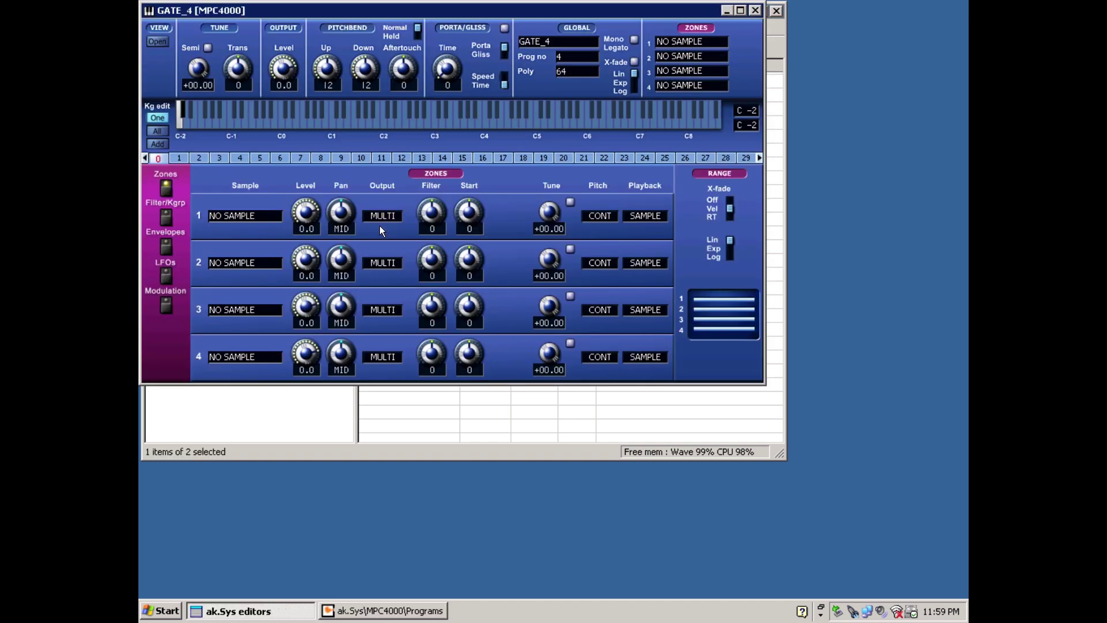
pyautogui.click(167, 248)
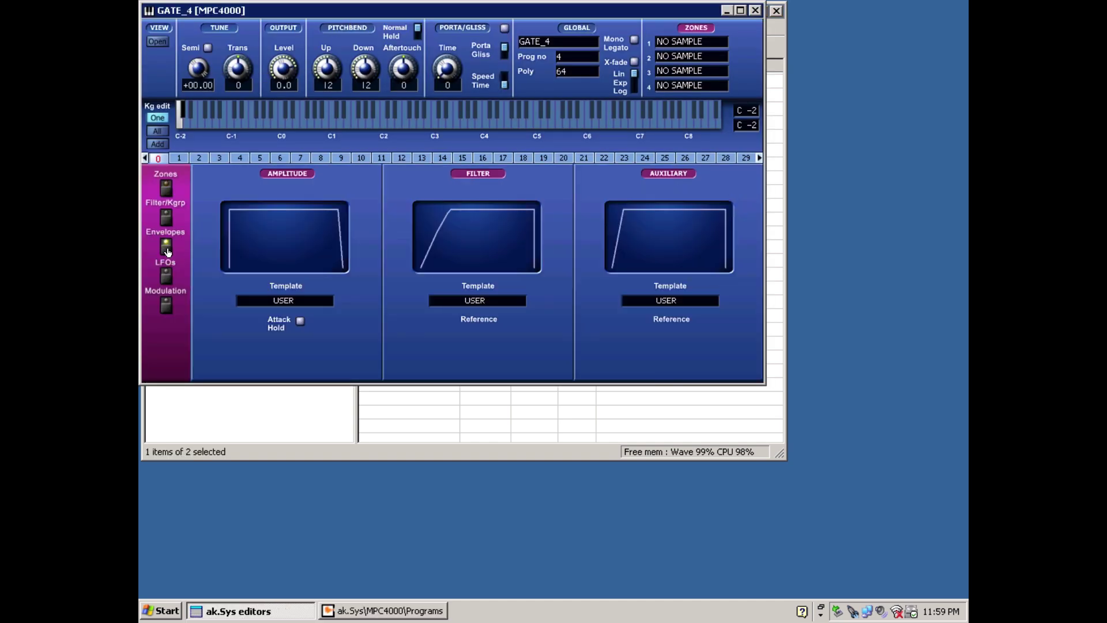
pyautogui.moveTo(453, 210)
pyautogui.mouseDown()
pyautogui.moveTo(421, 215)
pyautogui.moveTo(441, 216)
pyautogui.mouseUp()
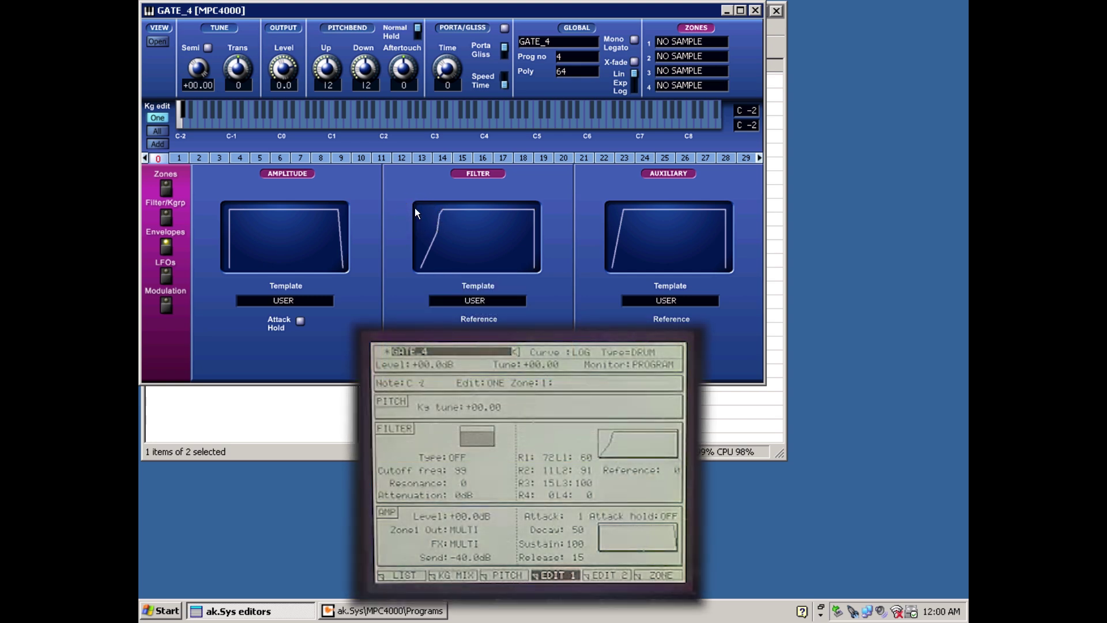
pyautogui.moveTo(418, 212)
pyautogui.moveTo(314, 221)
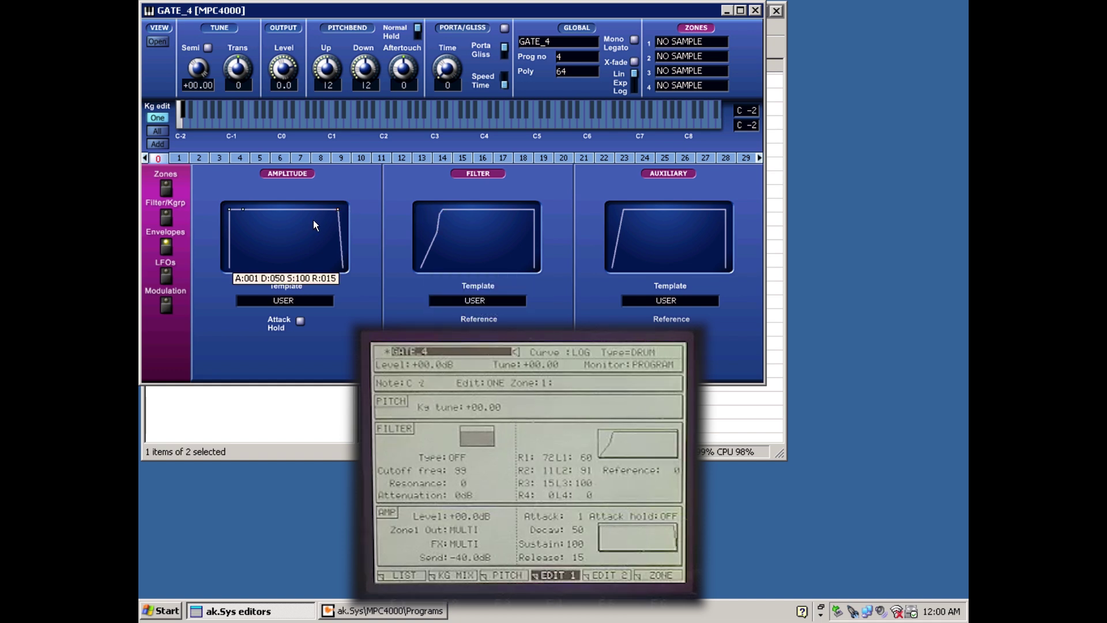
pyautogui.moveTo(339, 209); pyautogui.dragTo(263, 250)
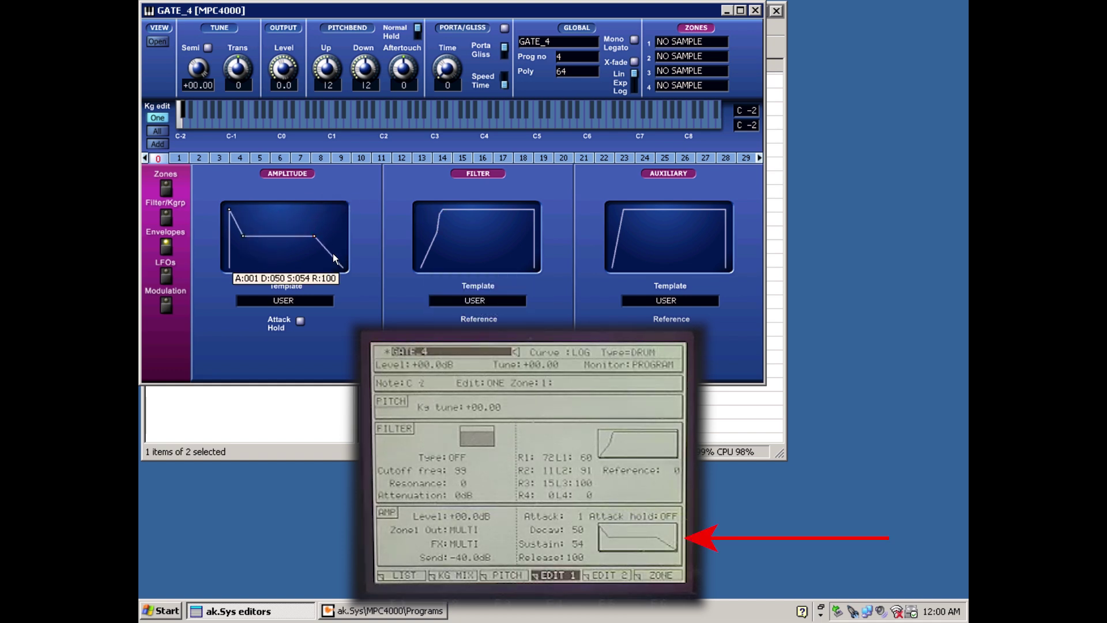
# - Set the filter envelope to R1 016, L3 029, R4 079, then close AkSys
pyautogui.moveTo(452, 230)
pyautogui.moveTo(435, 230); pyautogui.dragTo(383, 227)
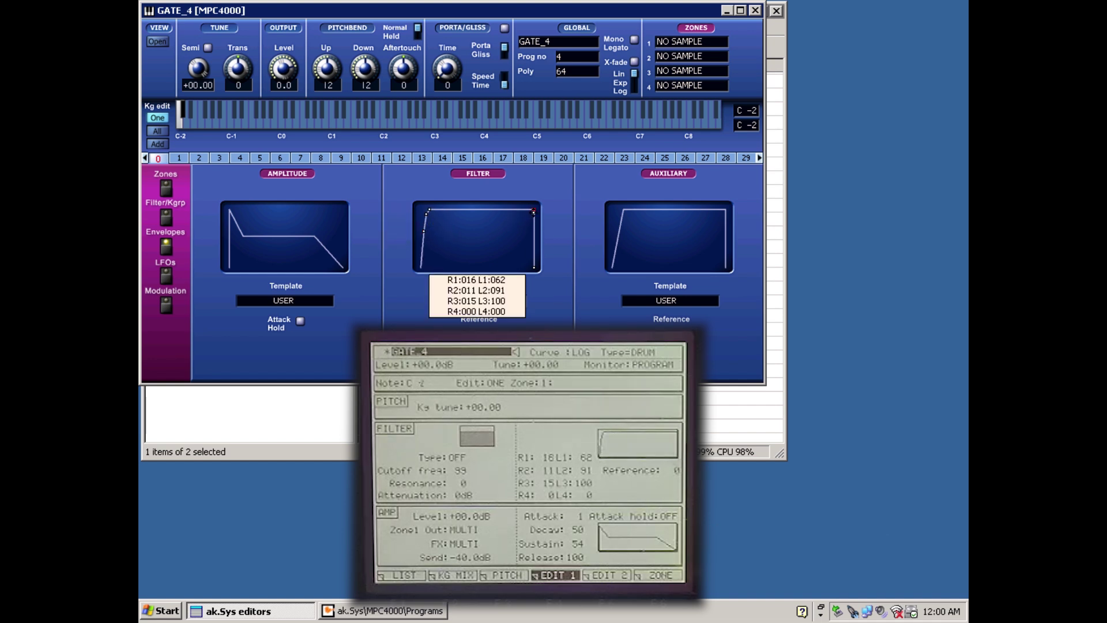
pyautogui.moveTo(534, 213); pyautogui.dragTo(478, 252)
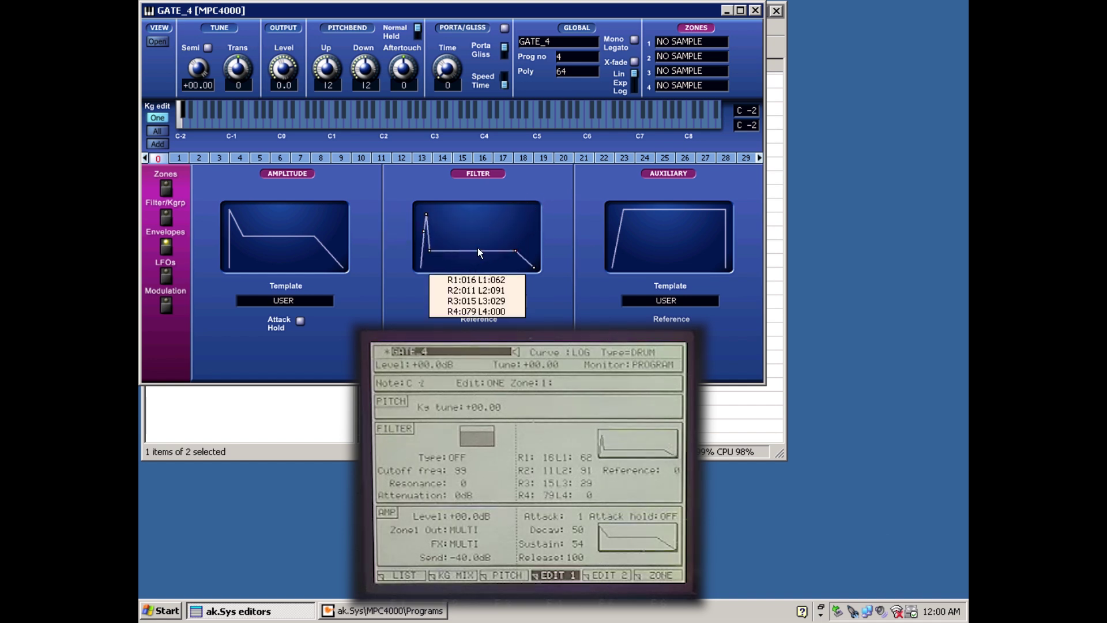
pyautogui.click(755, 10)
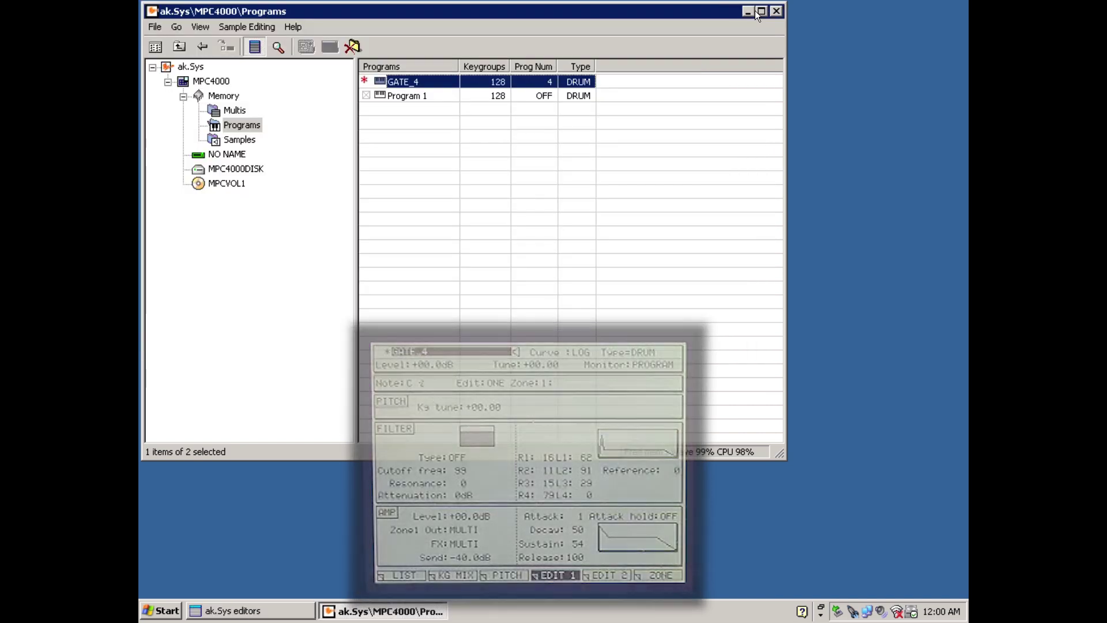
pyautogui.click(776, 10)
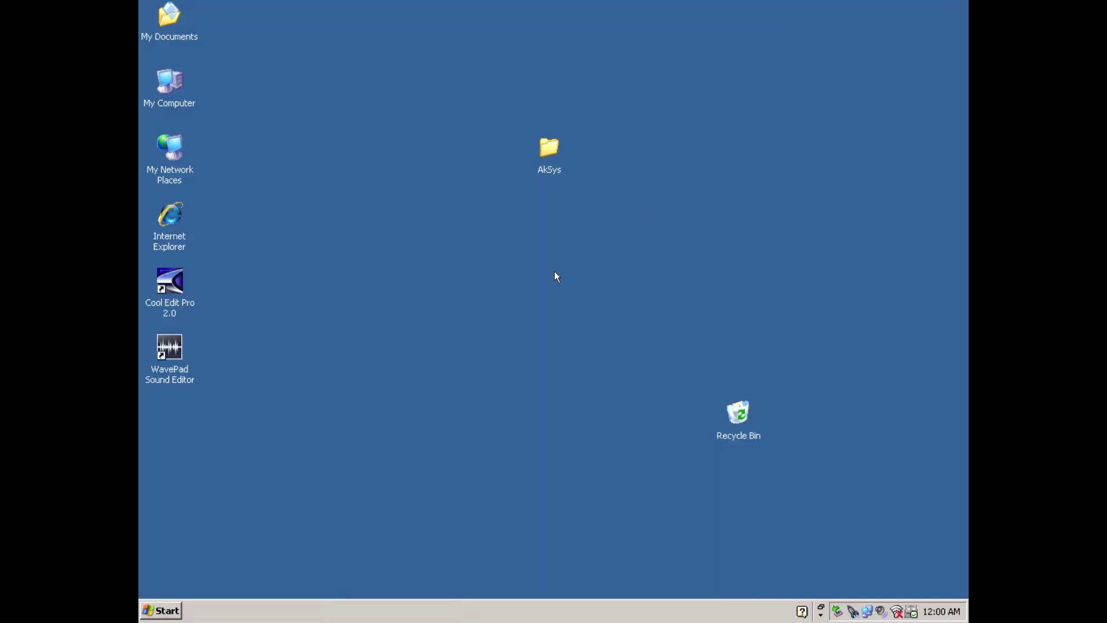
# - Allow Remote Desktop connections to HP1 and review the list of permitted remote users
pyautogui.click(173, 85)
pyautogui.rightClick(173, 85)
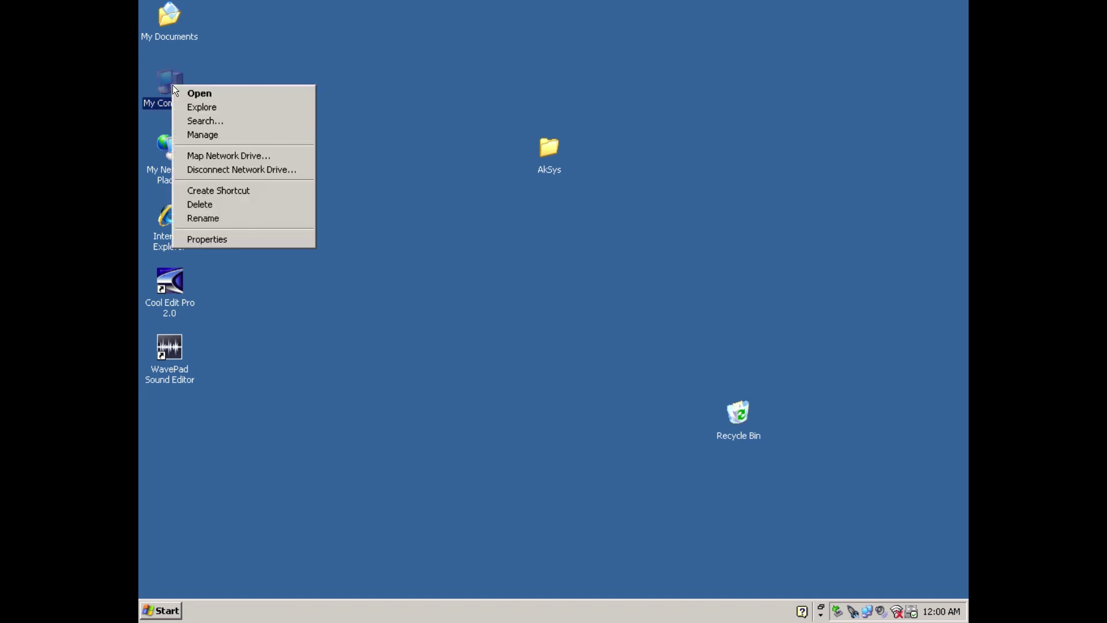
pyautogui.click(224, 240)
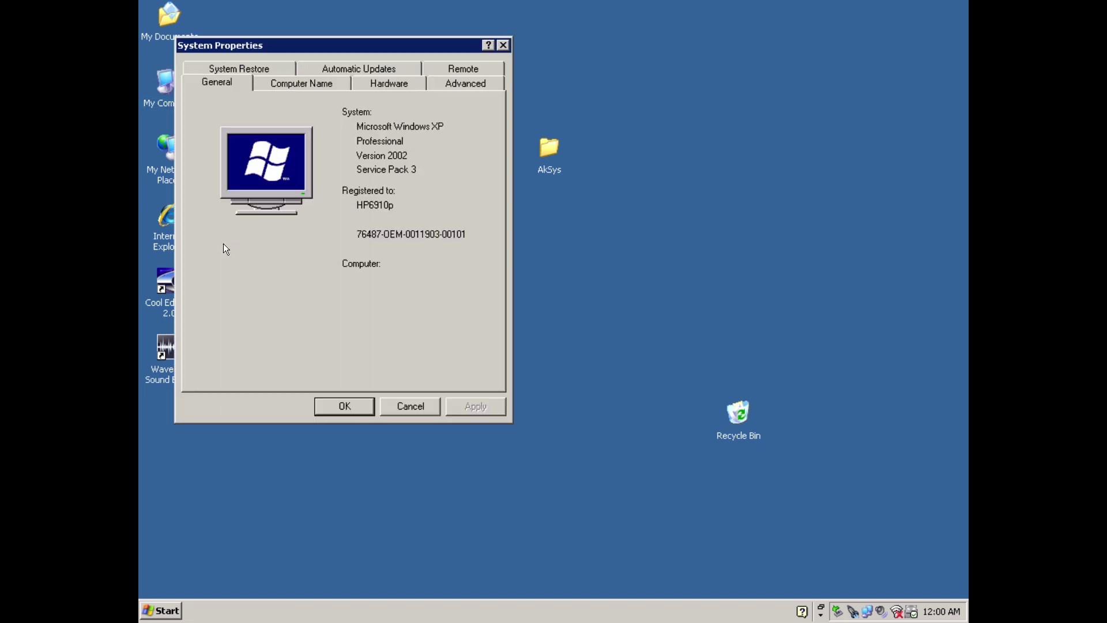
pyautogui.click(456, 69)
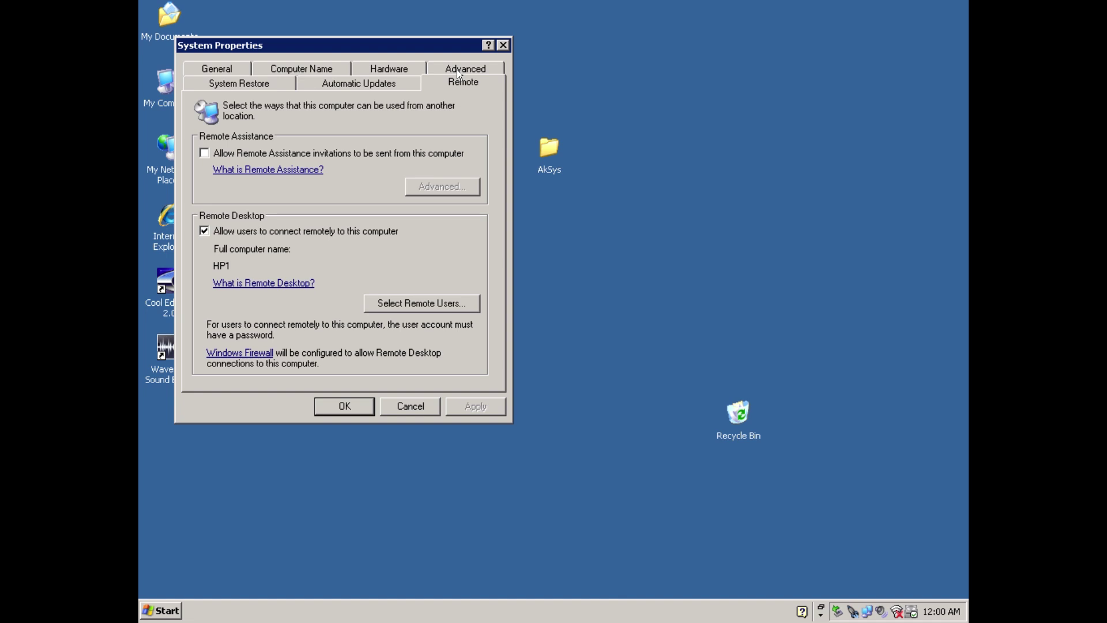
pyautogui.click(258, 233)
pyautogui.click(431, 306)
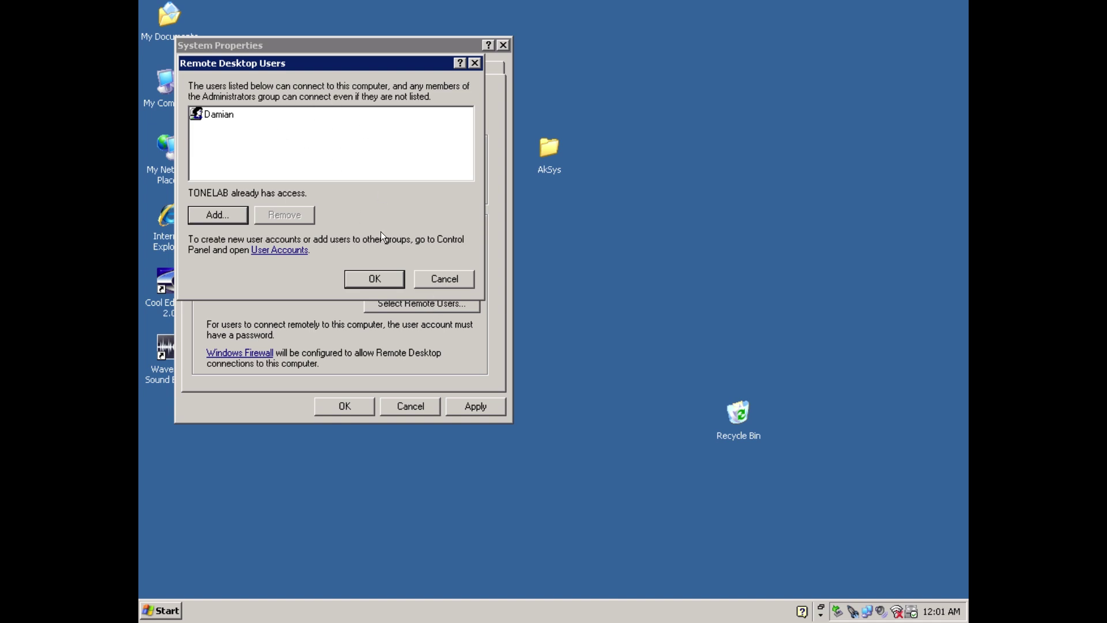
pyautogui.click(454, 282)
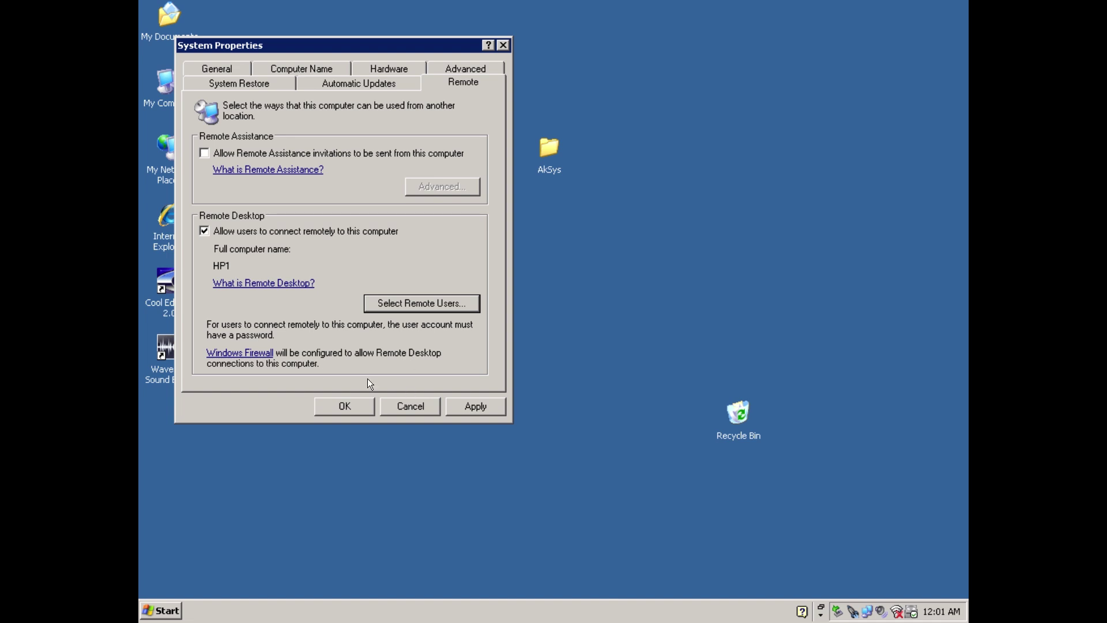
pyautogui.click(274, 353)
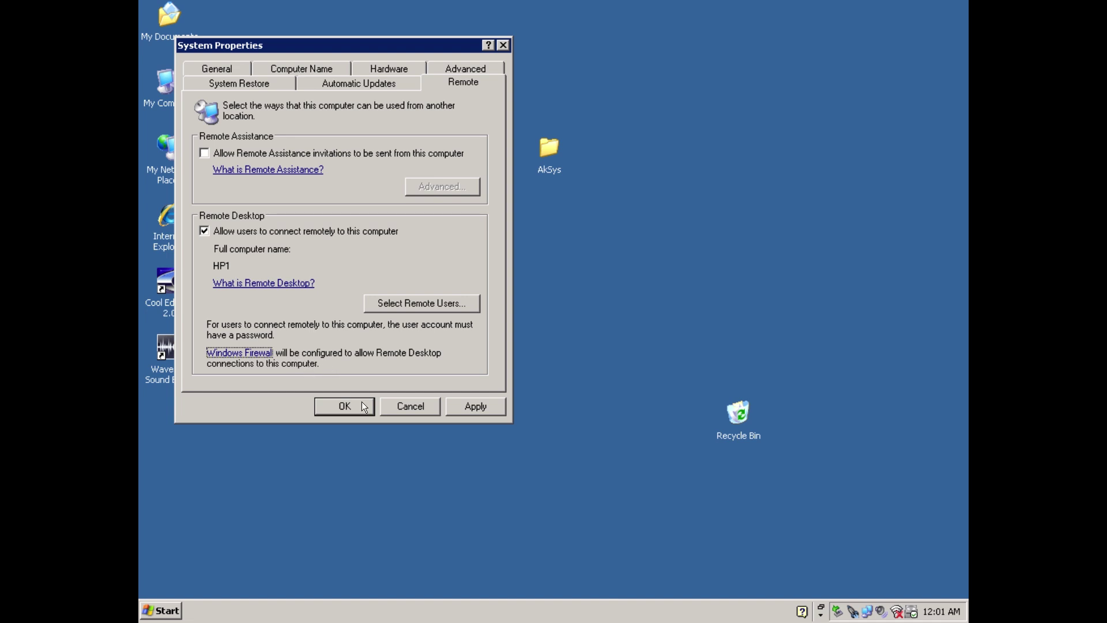
# - Set the Windows XP visual effects to Adjust for best performance and apply it
pyautogui.click(396, 408)
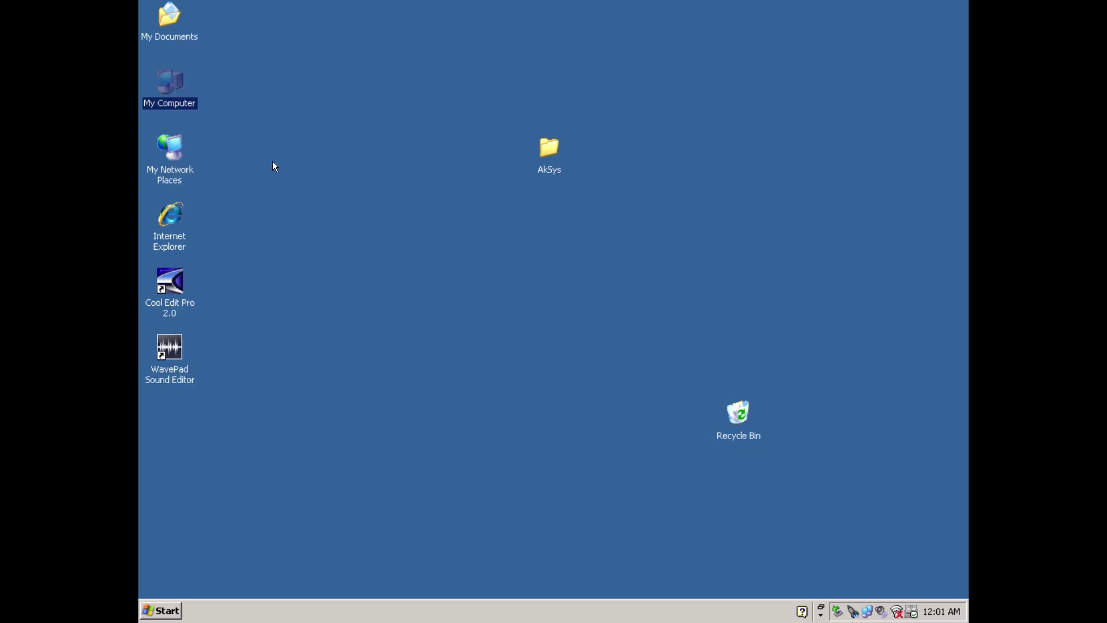
pyautogui.rightClick(183, 99)
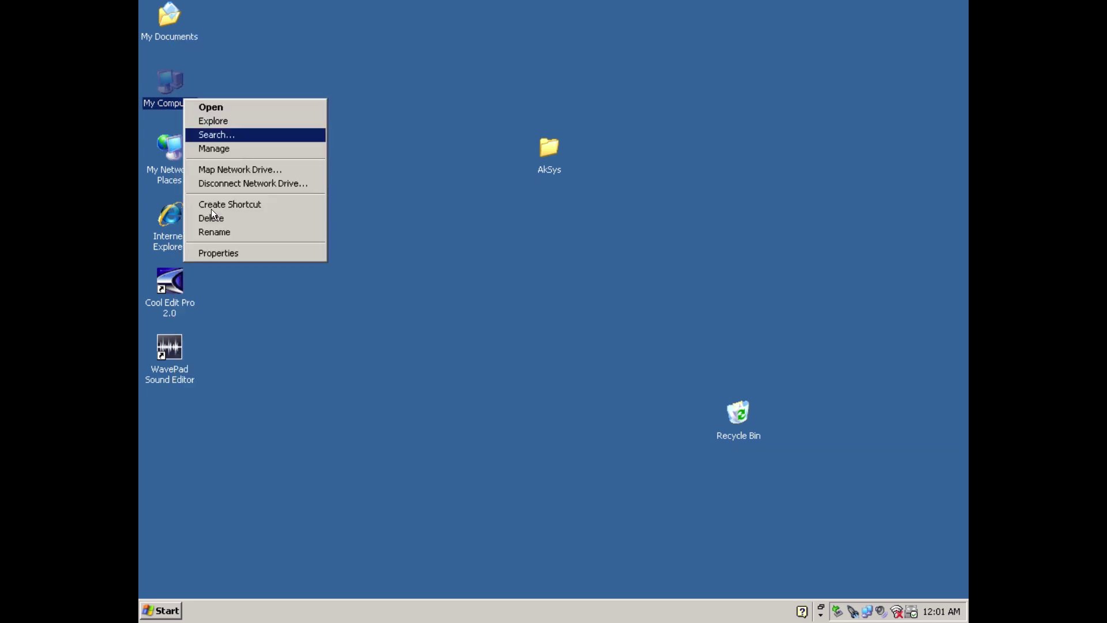
pyautogui.click(224, 254)
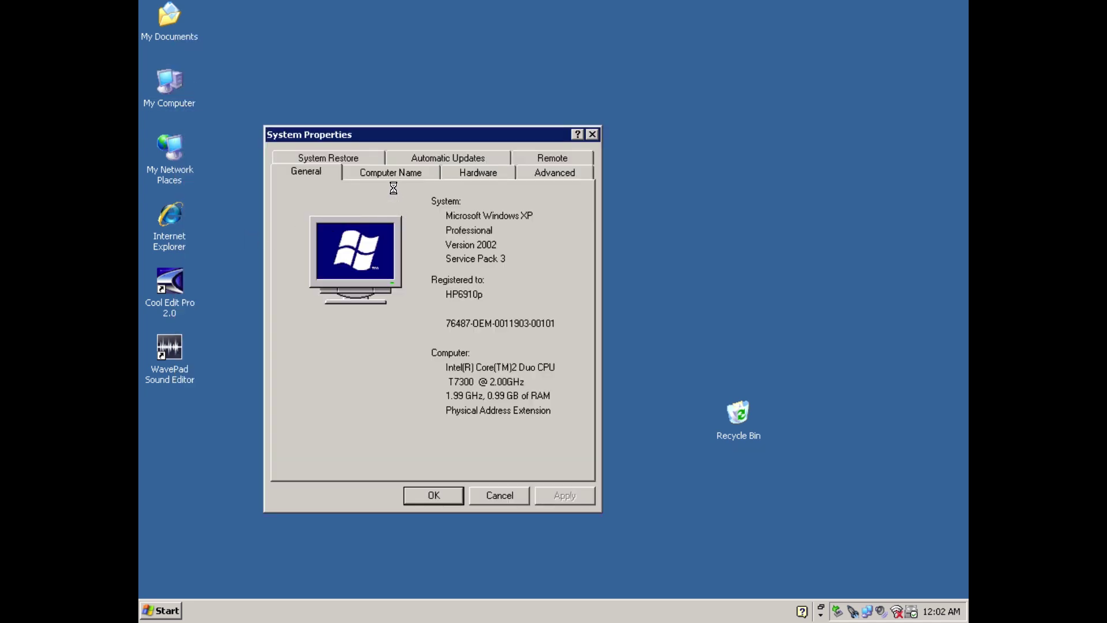
pyautogui.click(536, 174)
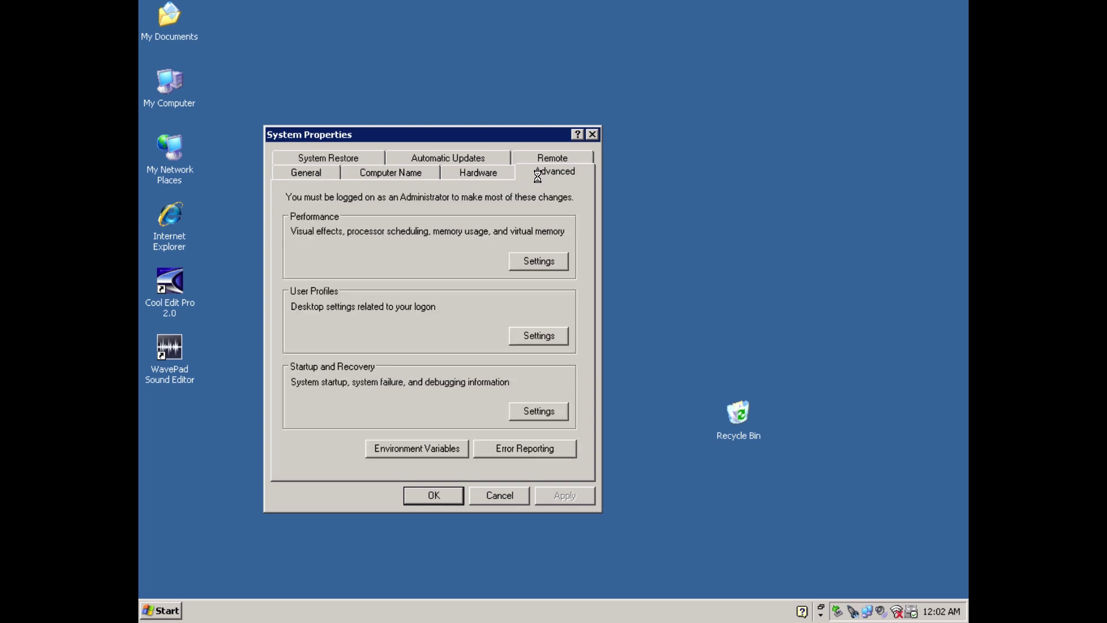
pyautogui.click(535, 260)
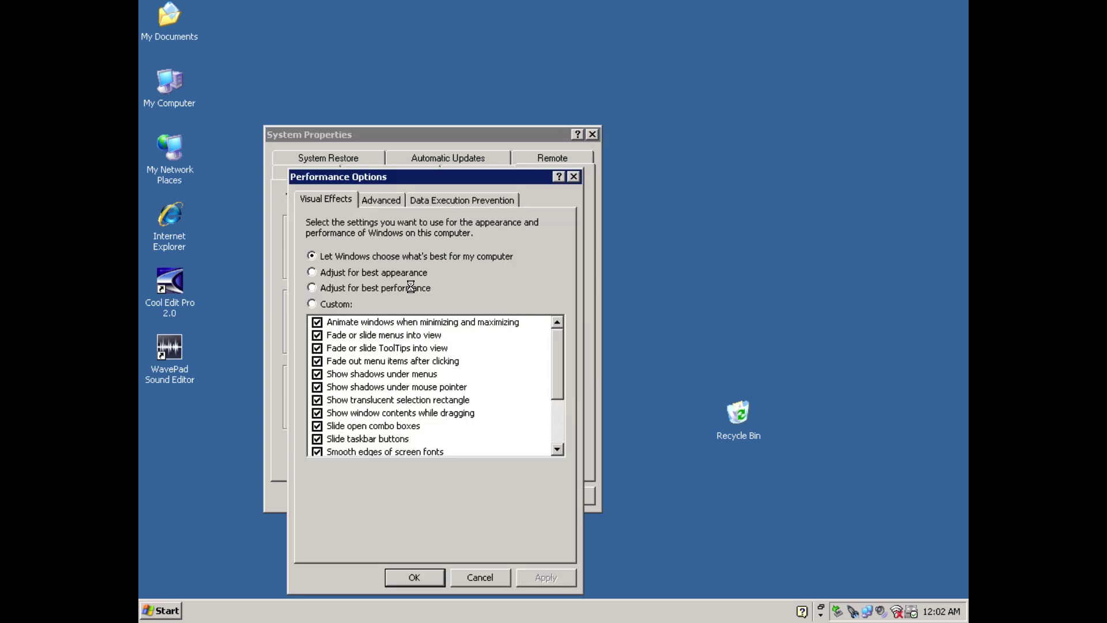
pyautogui.click(407, 287)
pyautogui.click(536, 578)
pyautogui.click(435, 579)
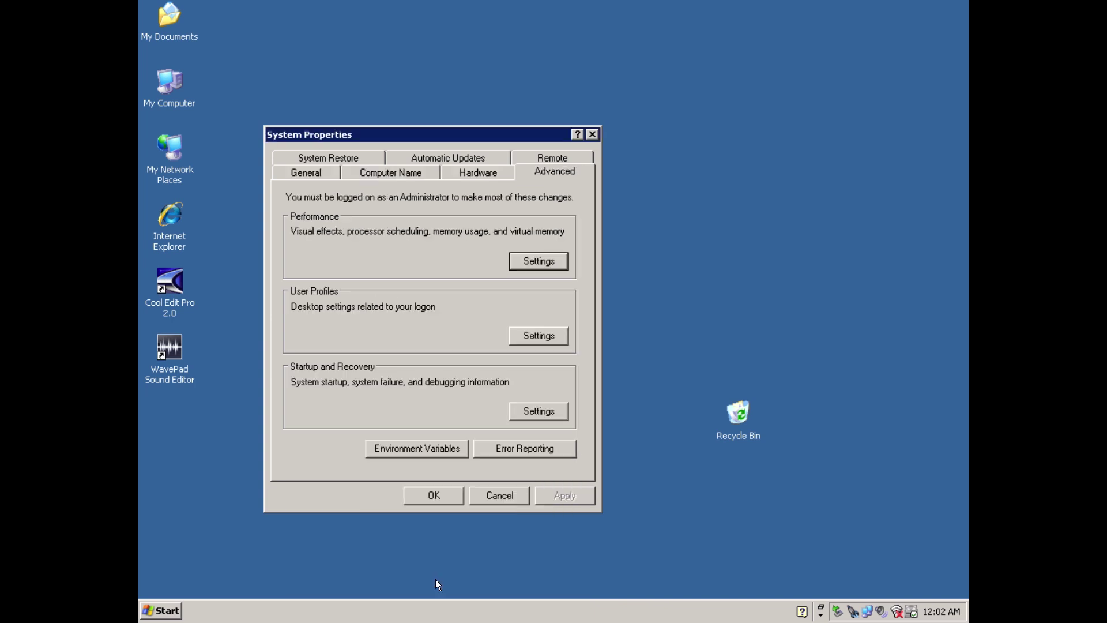
pyautogui.click(432, 494)
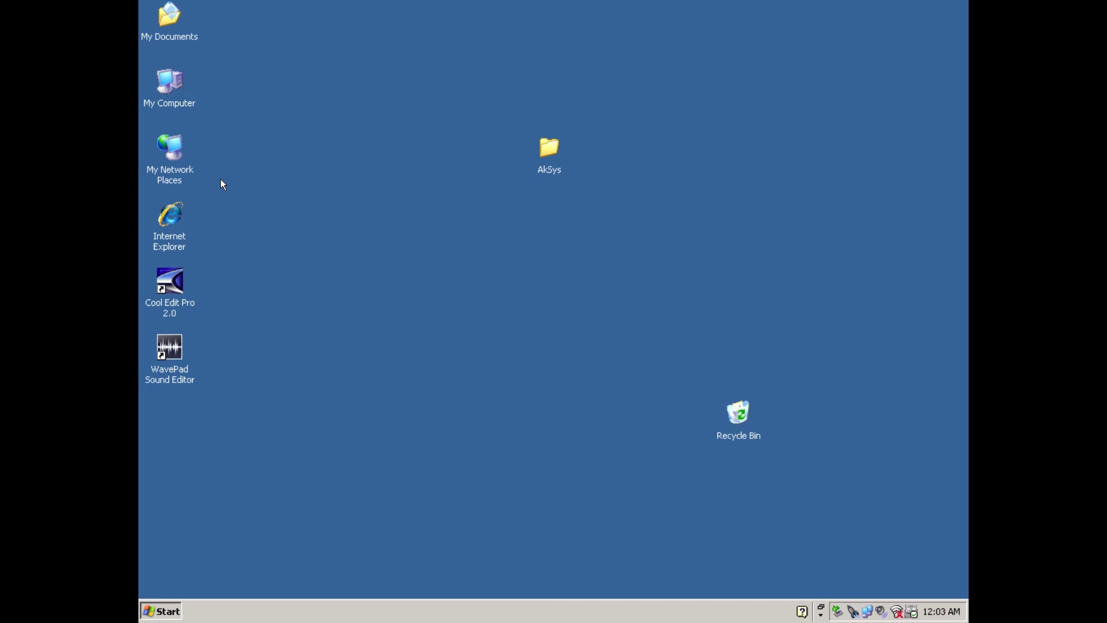
# - Share Local Disk (C:) as 'C Freight' with network users allowed to change files
pyautogui.doubleClick(174, 78)
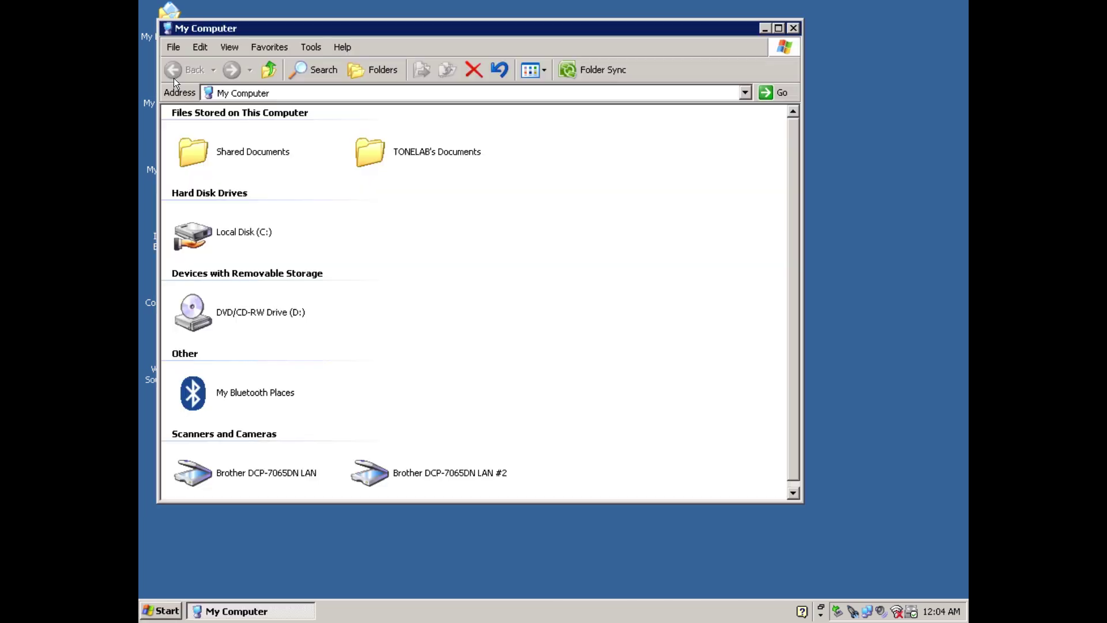
pyautogui.rightClick(258, 227)
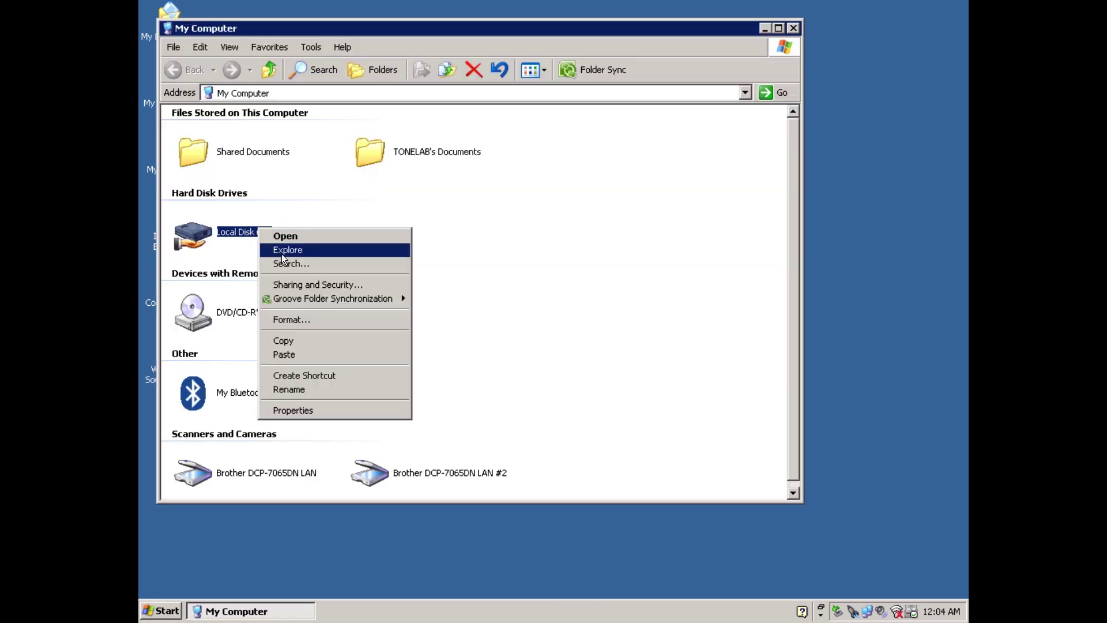
pyautogui.click(331, 289)
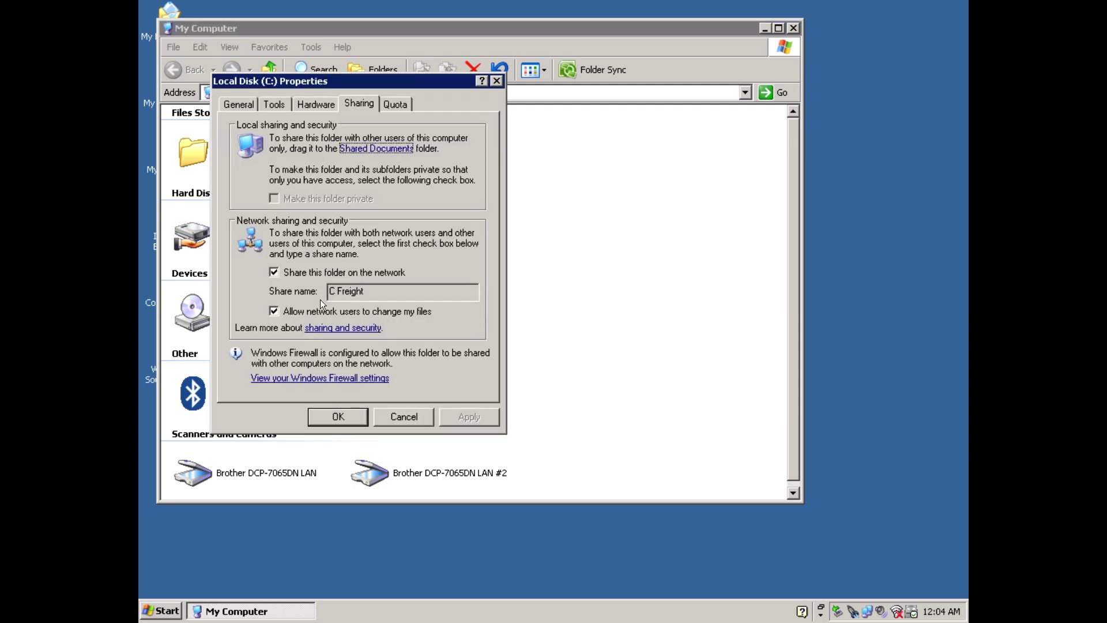
pyautogui.click(321, 311)
pyautogui.click(322, 312)
pyautogui.click(303, 273)
pyautogui.click(304, 274)
pyautogui.click(349, 416)
pyautogui.click(794, 27)
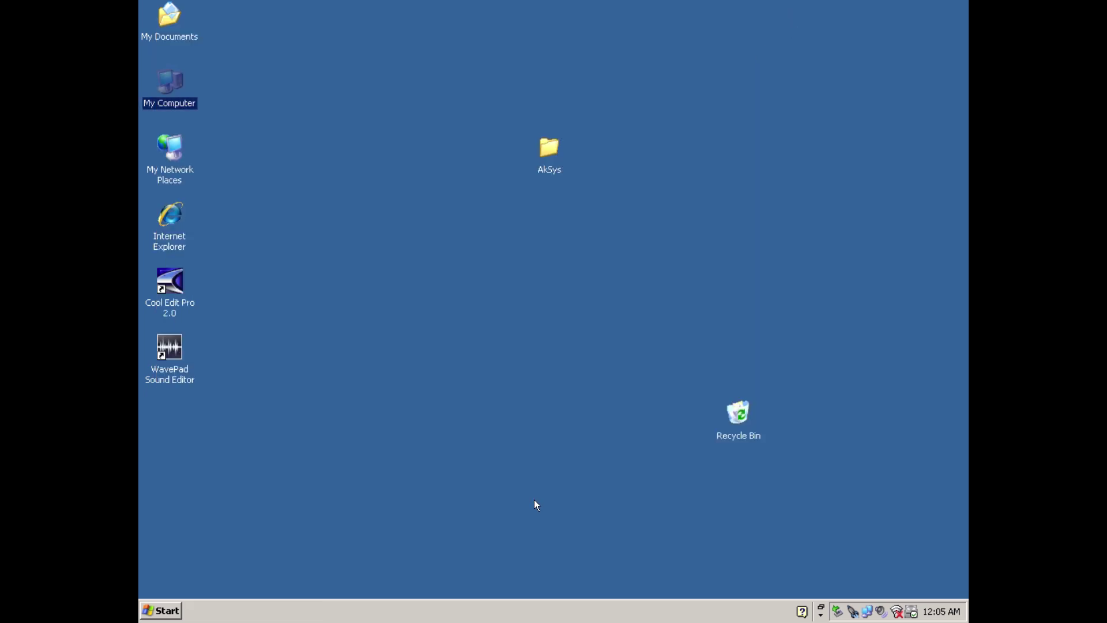
# - Run ipconfig from the Run box to find the laptop's IP address, 192.168.0.45
pyautogui.click(165, 611)
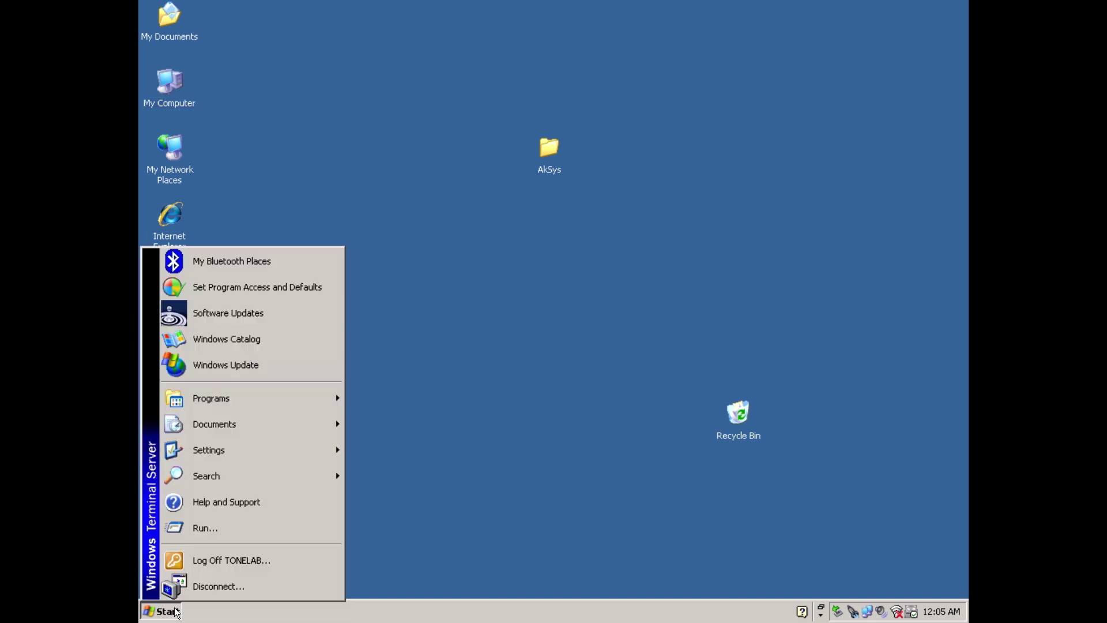
pyautogui.click(217, 532)
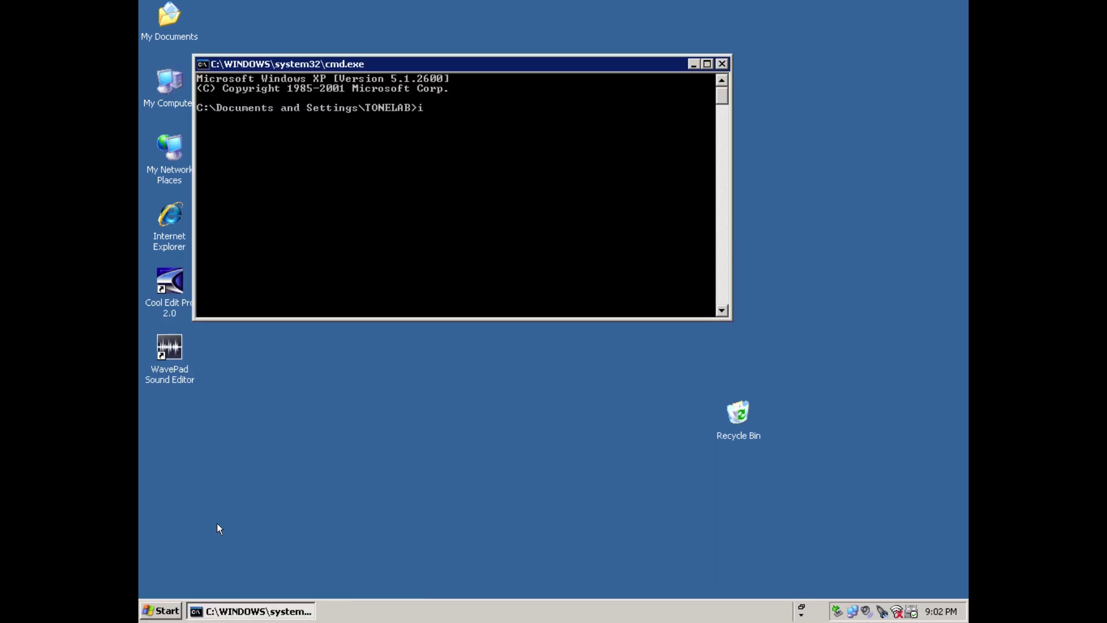
pyautogui.write('ipconfig')
pyautogui.press('Return')
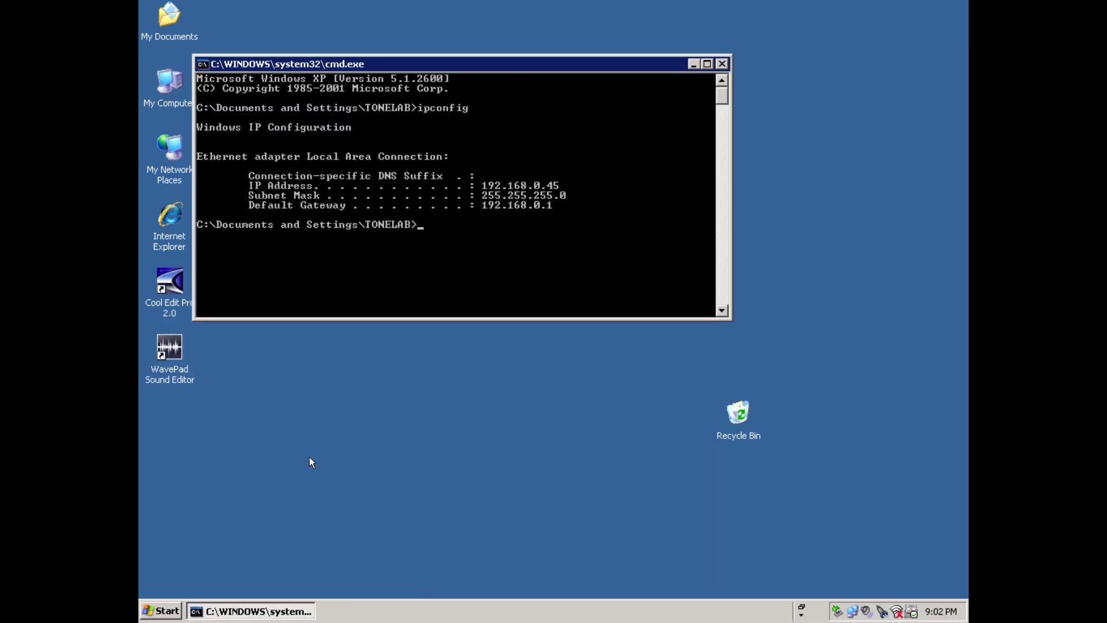
pyautogui.click(512, 185)
# - Exit the command console and log off the Windows session
pyautogui.write('exit')
pyautogui.press('Return')
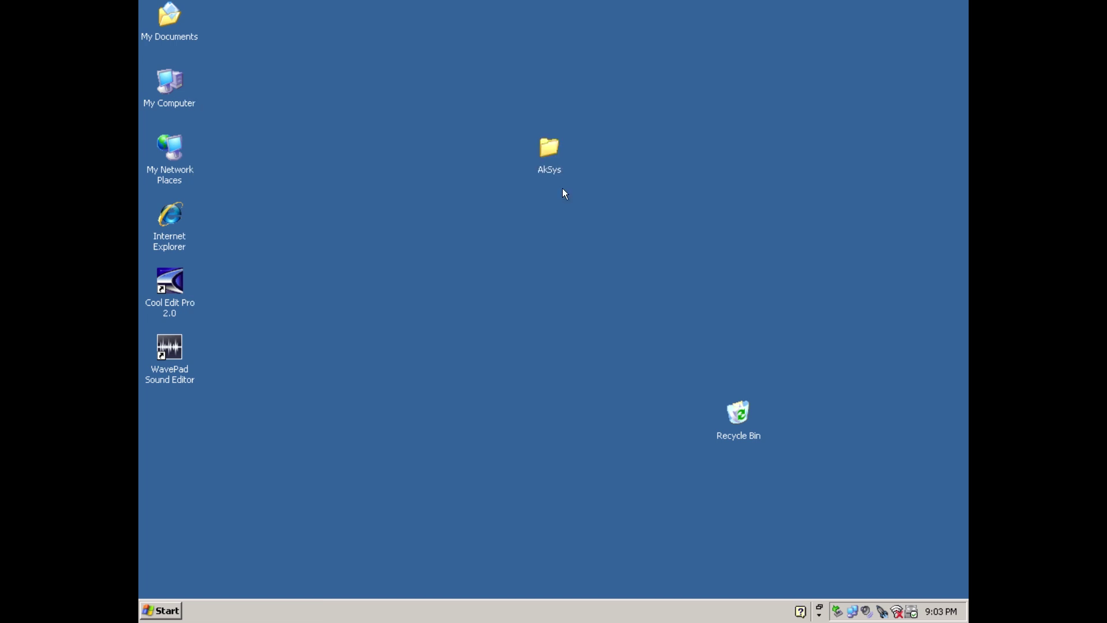
pyautogui.click(169, 609)
pyautogui.click(228, 567)
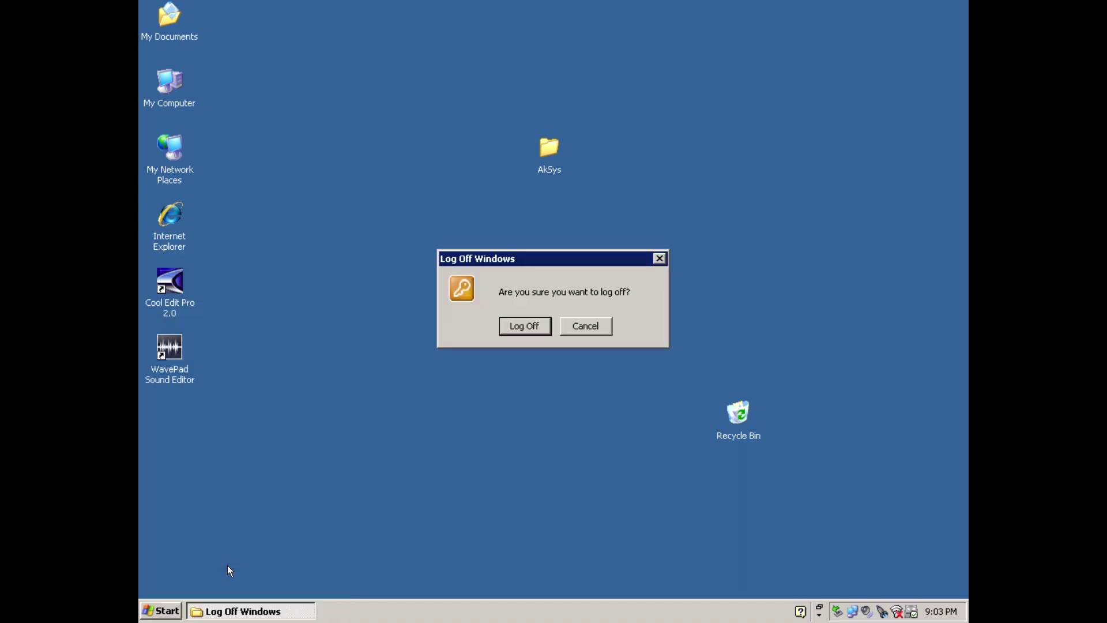
# - Confirm the log-off, then add a new PC at 192.168.0.45 named 'My Old Windows PC'
pyautogui.click(516, 327)
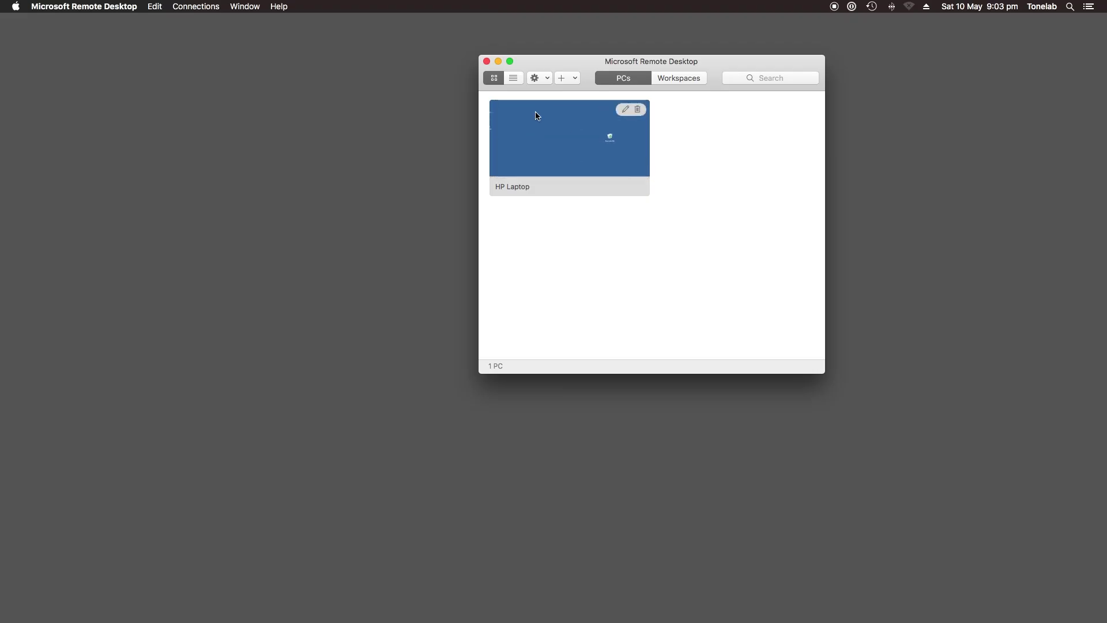
pyautogui.click(557, 78)
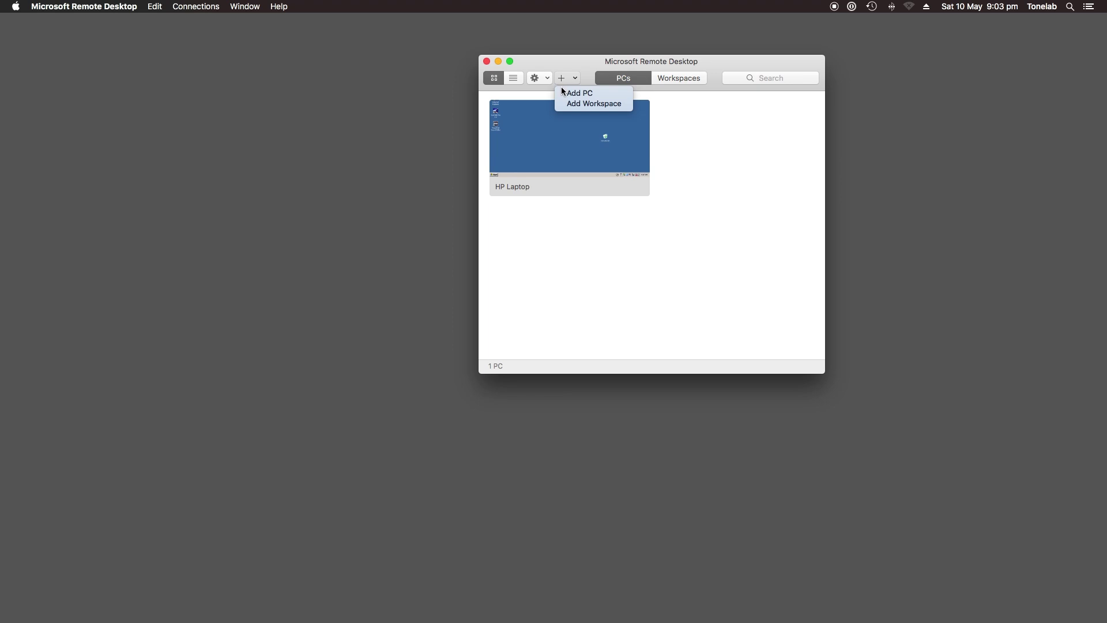
pyautogui.click(563, 92)
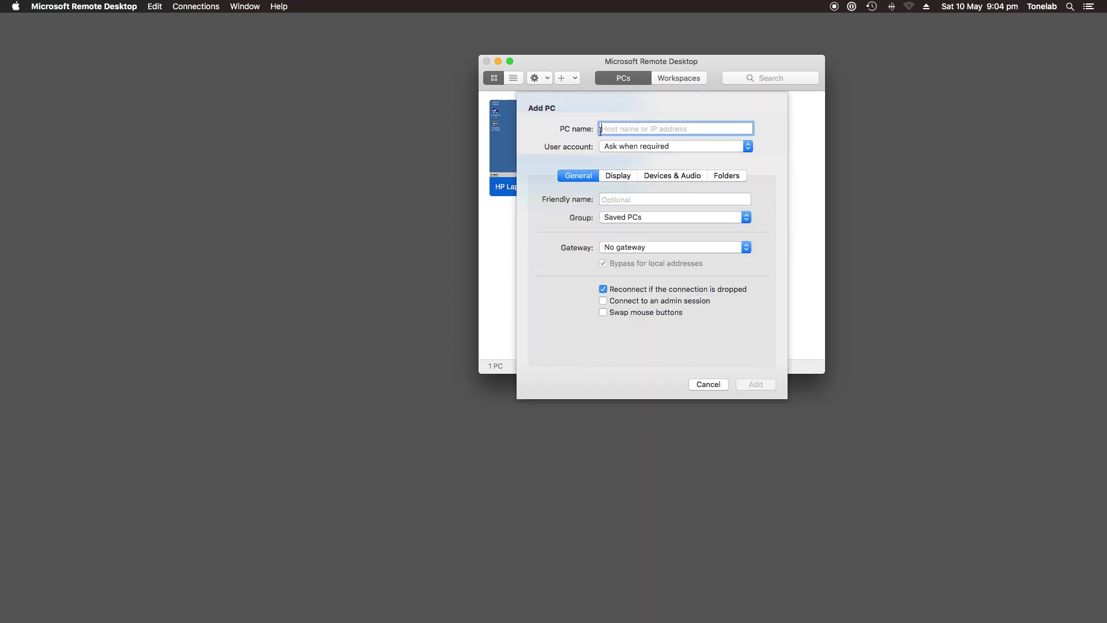
pyautogui.write('192.168')
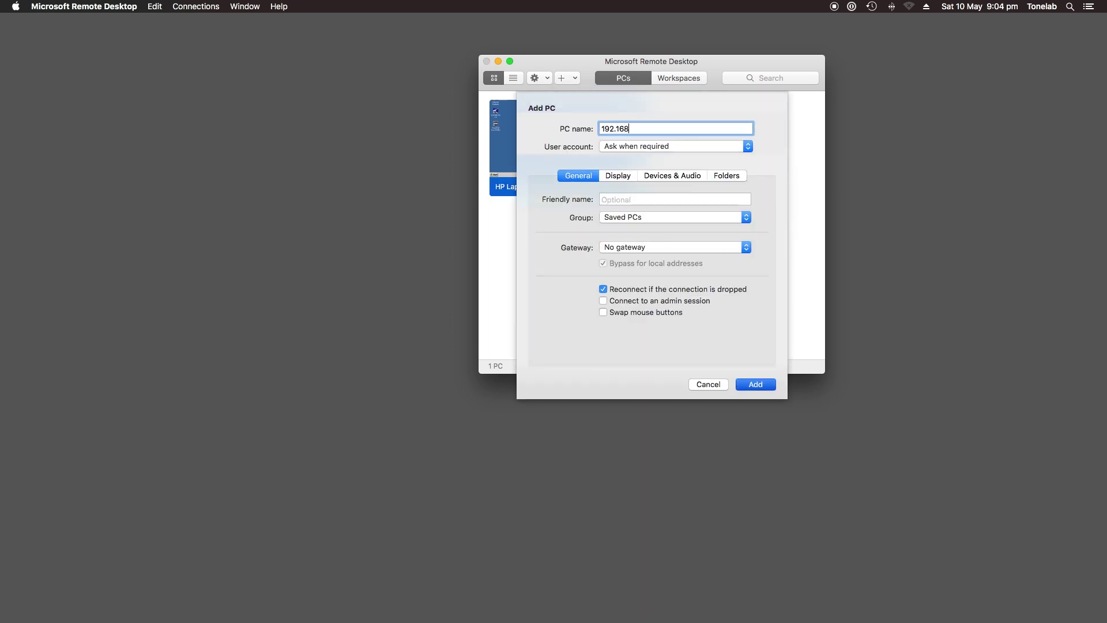
pyautogui.write('.0.45')
pyautogui.press('Tab')
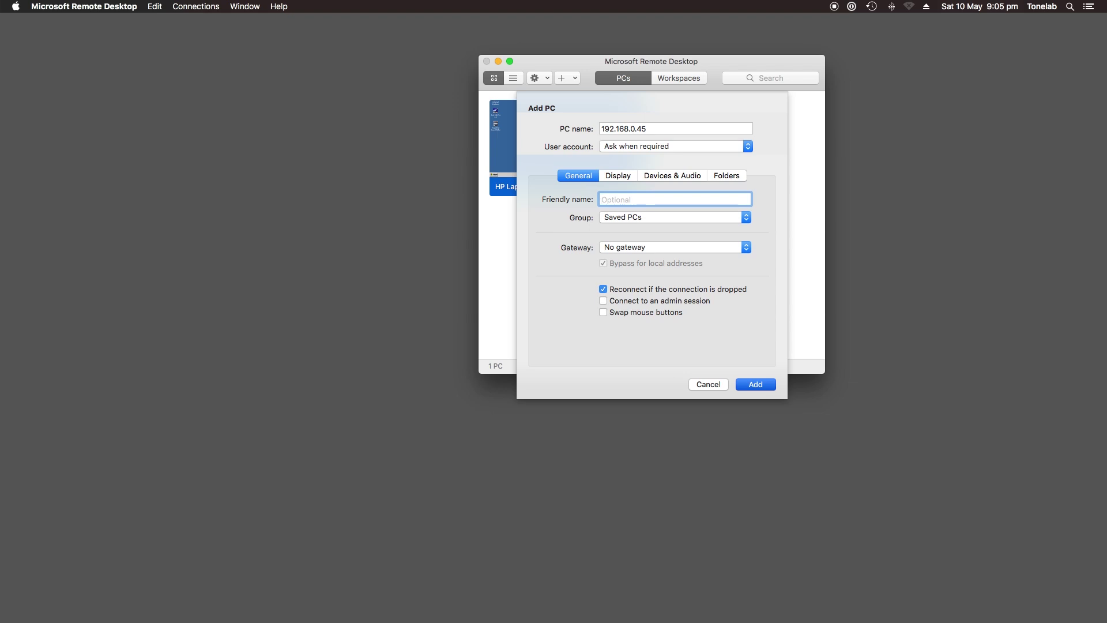
pyautogui.write('My Old Windows PC')
# - Make the connection fit the window with Medium (16 bit) colour quality
pyautogui.click(621, 176)
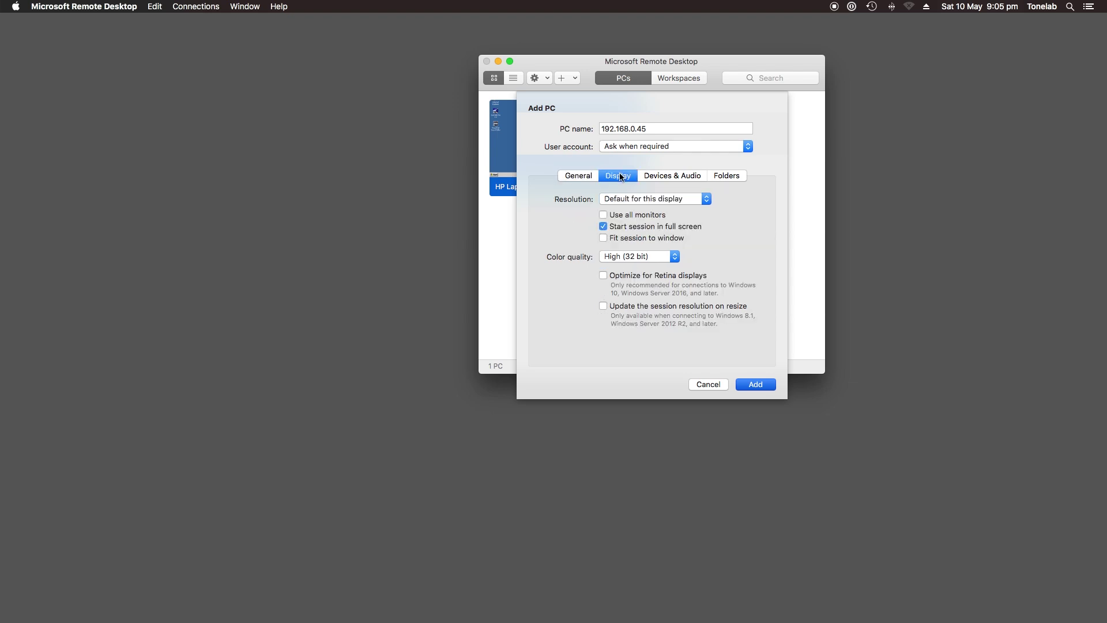
pyautogui.click(625, 200)
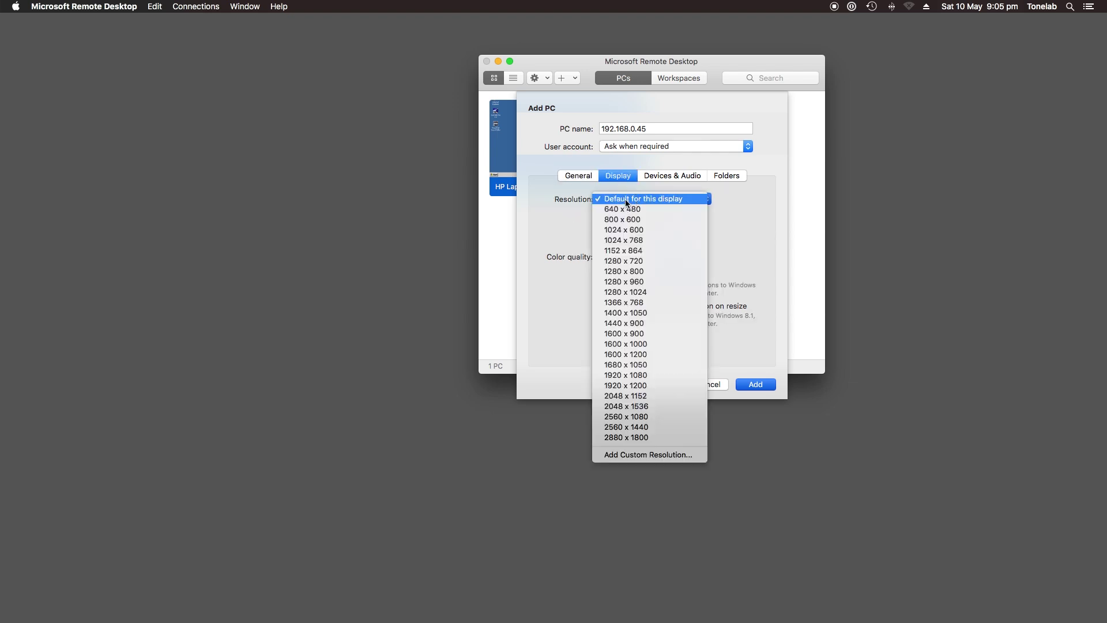
pyautogui.click(584, 197)
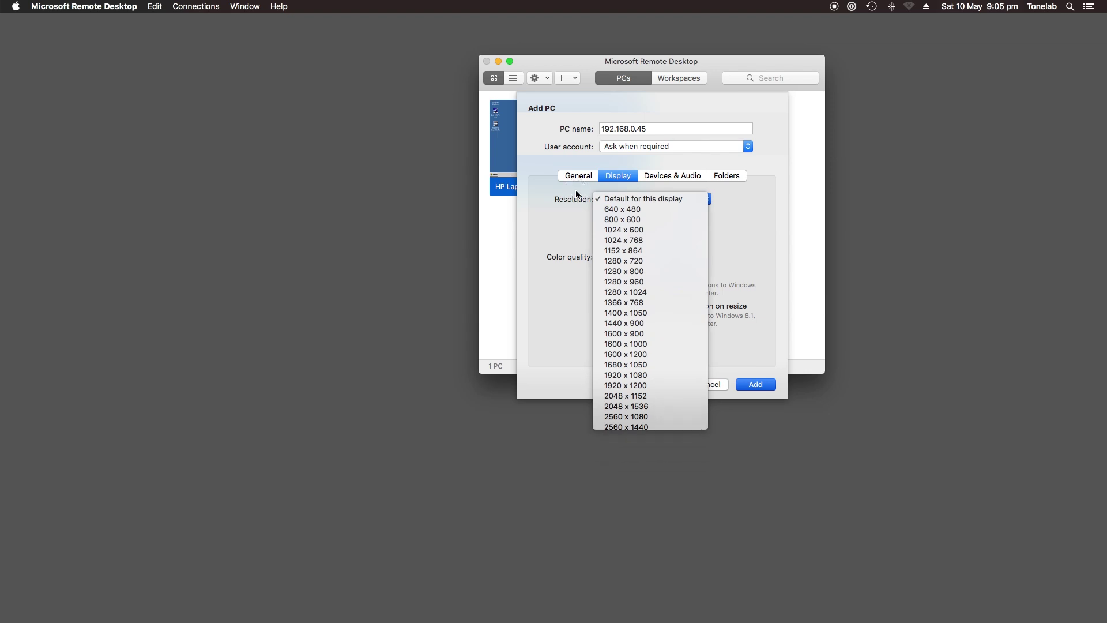
pyautogui.click(632, 227)
pyautogui.click(633, 238)
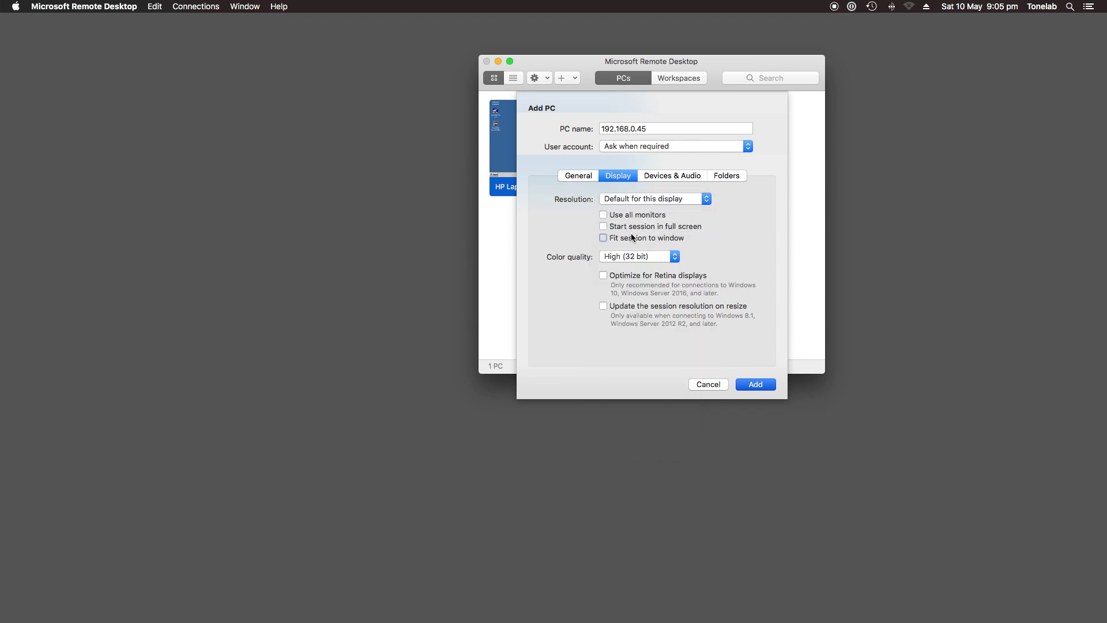
pyautogui.click(640, 258)
pyautogui.click(639, 269)
# - Set remote sound to Never play, leaving folder redirection off
pyautogui.click(676, 177)
pyautogui.click(651, 294)
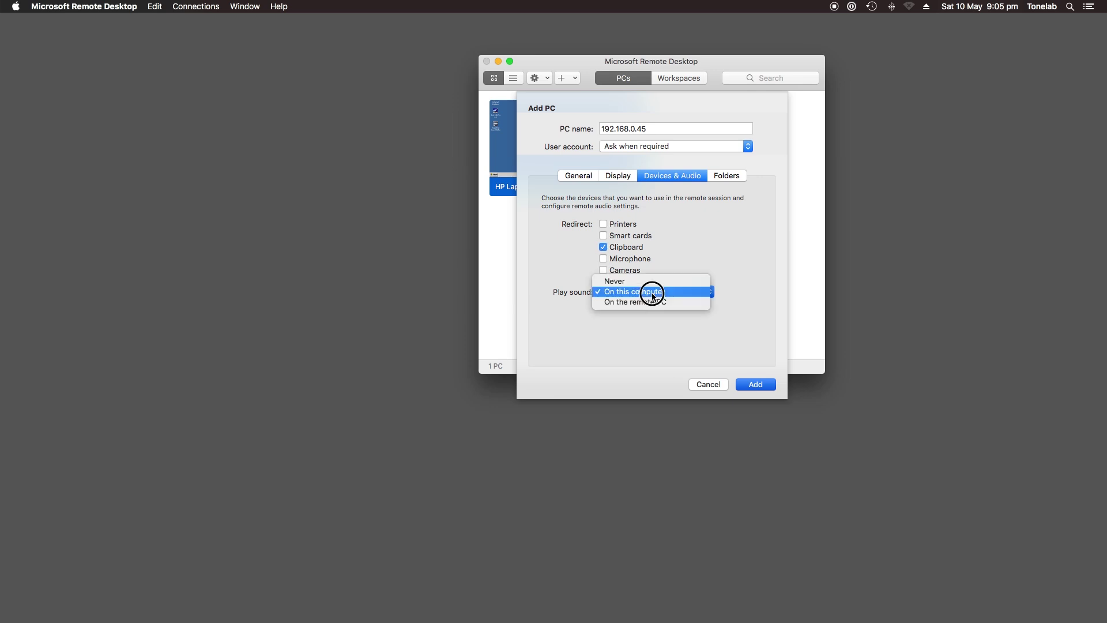
pyautogui.click(640, 282)
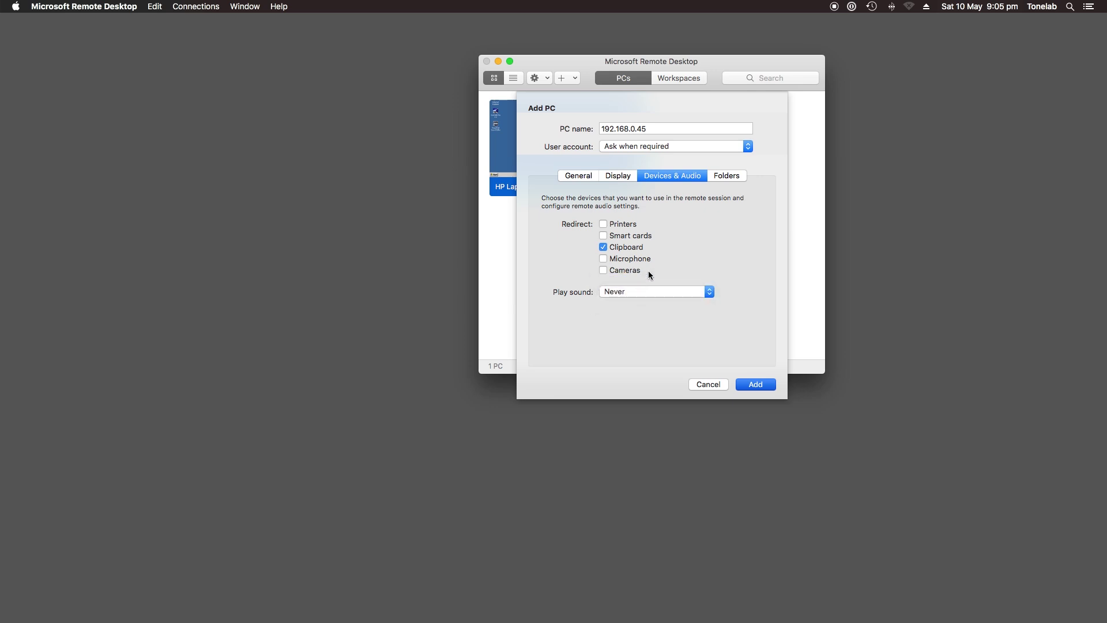
pyautogui.click(728, 176)
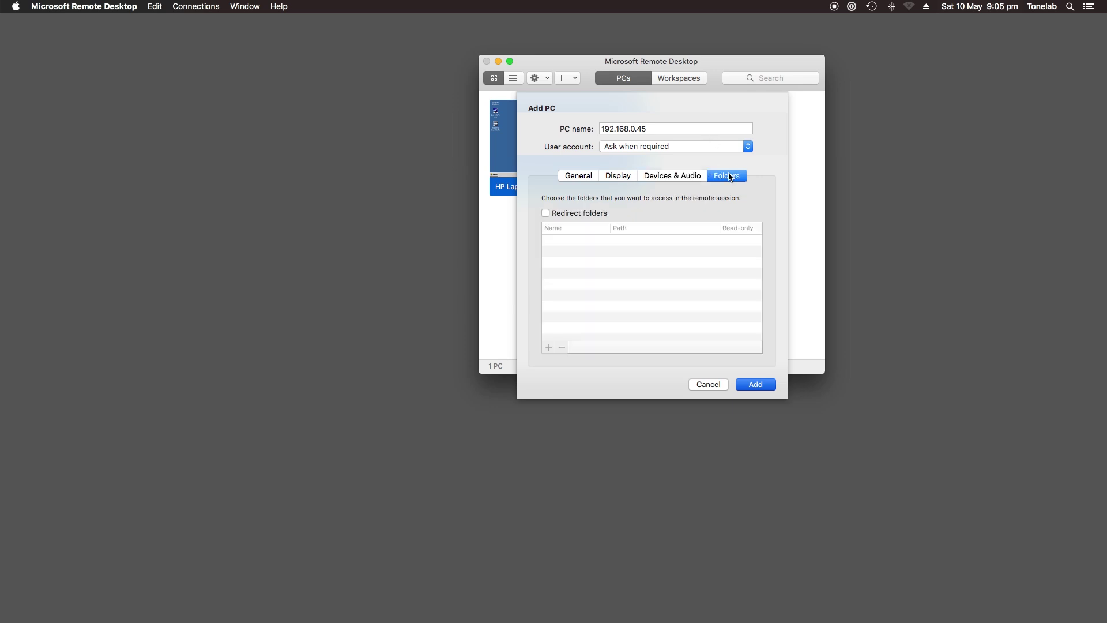
pyautogui.click(593, 213)
pyautogui.click(594, 213)
pyautogui.click(590, 180)
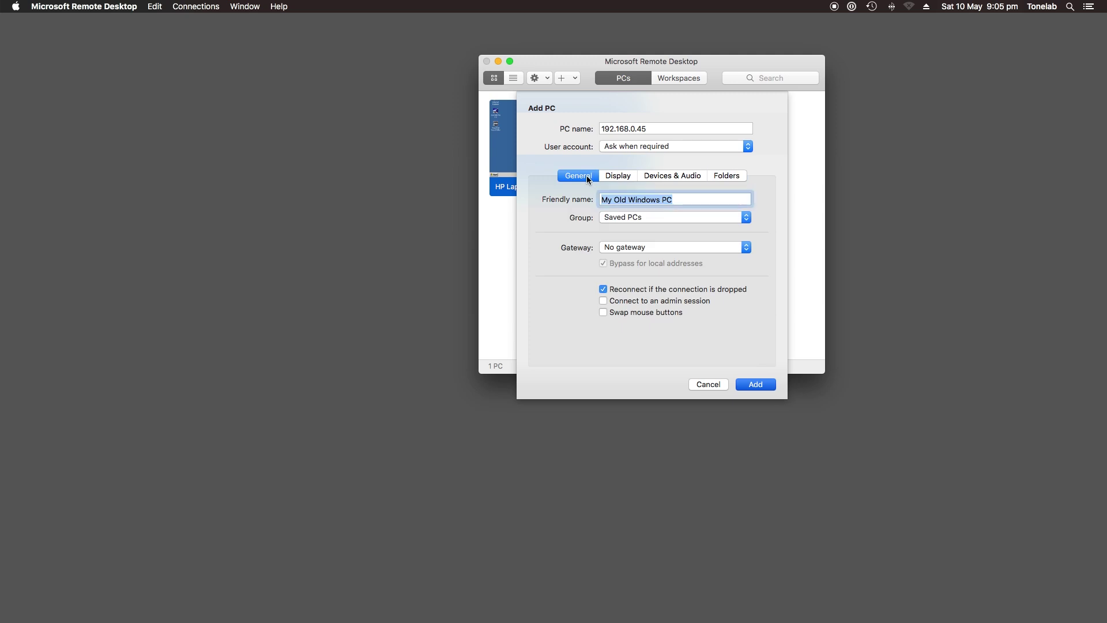
# - Save the new PC and connect to My Old Windows PC with the laptop's username and password
pyautogui.click(753, 384)
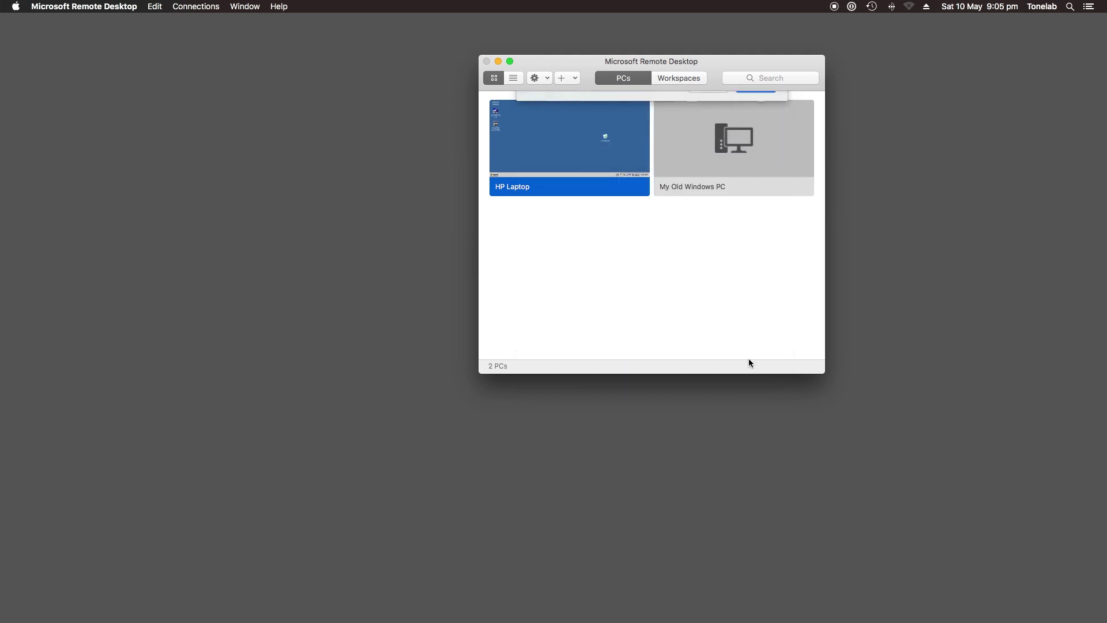
pyautogui.doubleClick(731, 154)
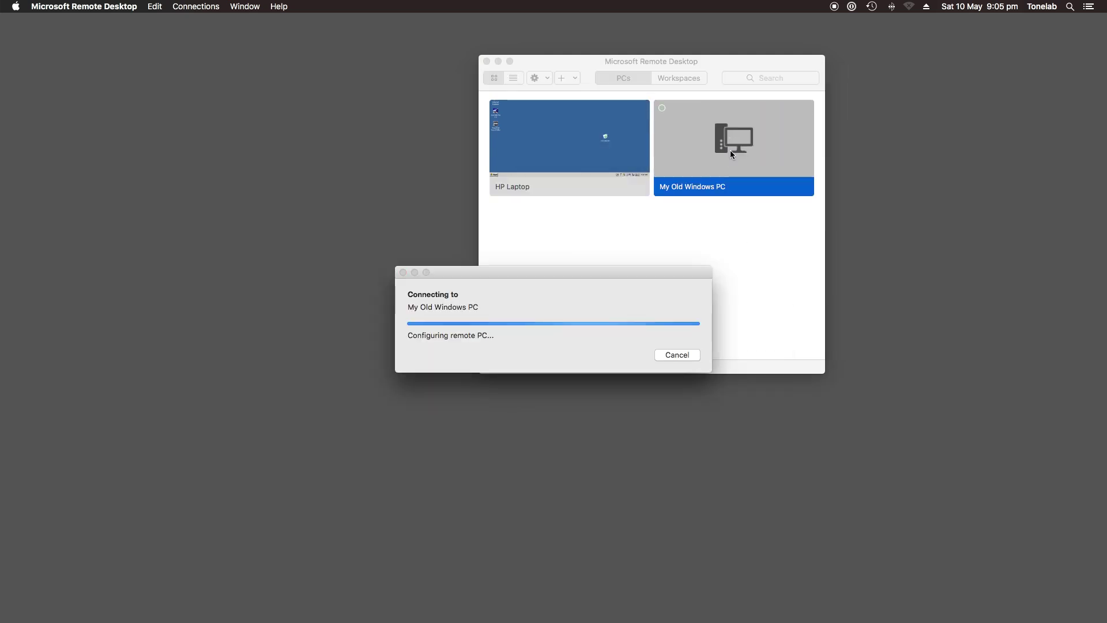
pyautogui.write('TON')
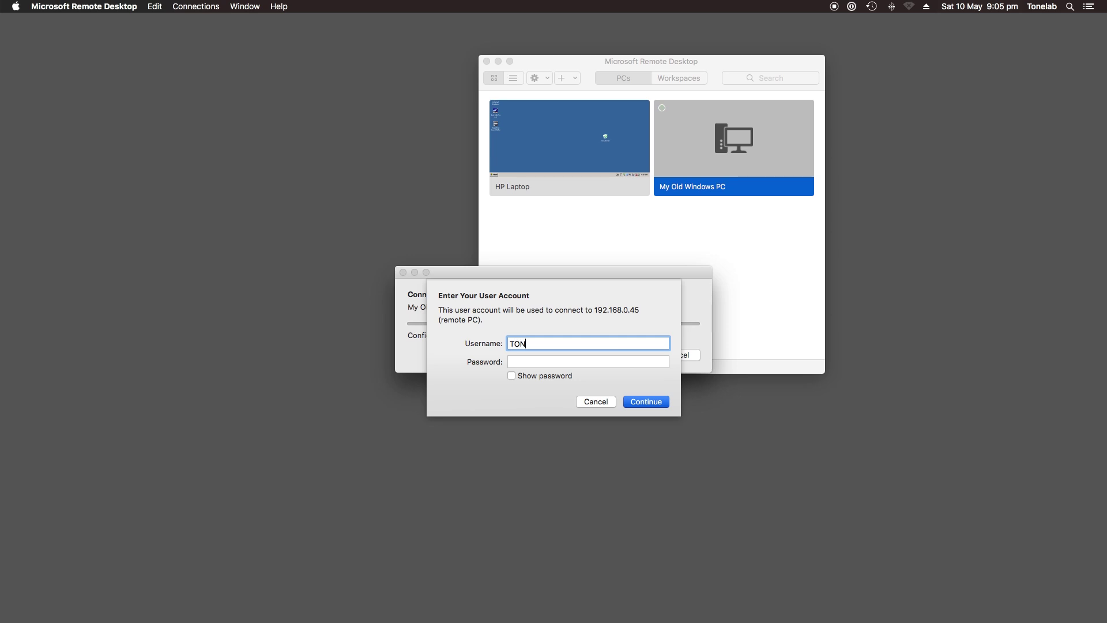
pyautogui.write('ELAB')
pyautogui.press('Tab')
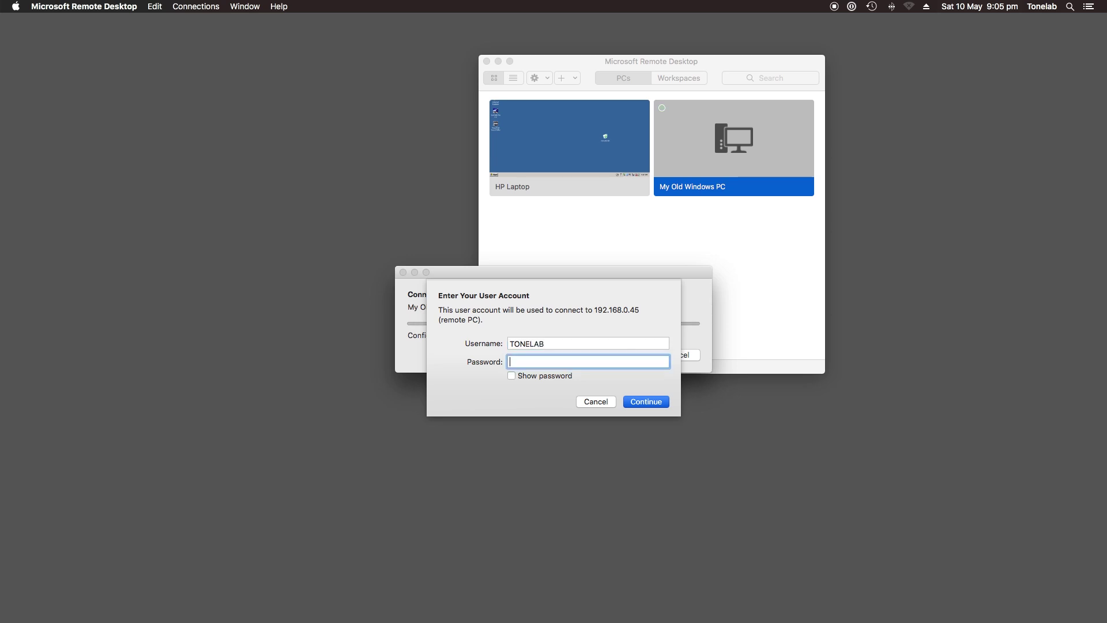
pyautogui.write('••••••••')
pyautogui.click(656, 402)
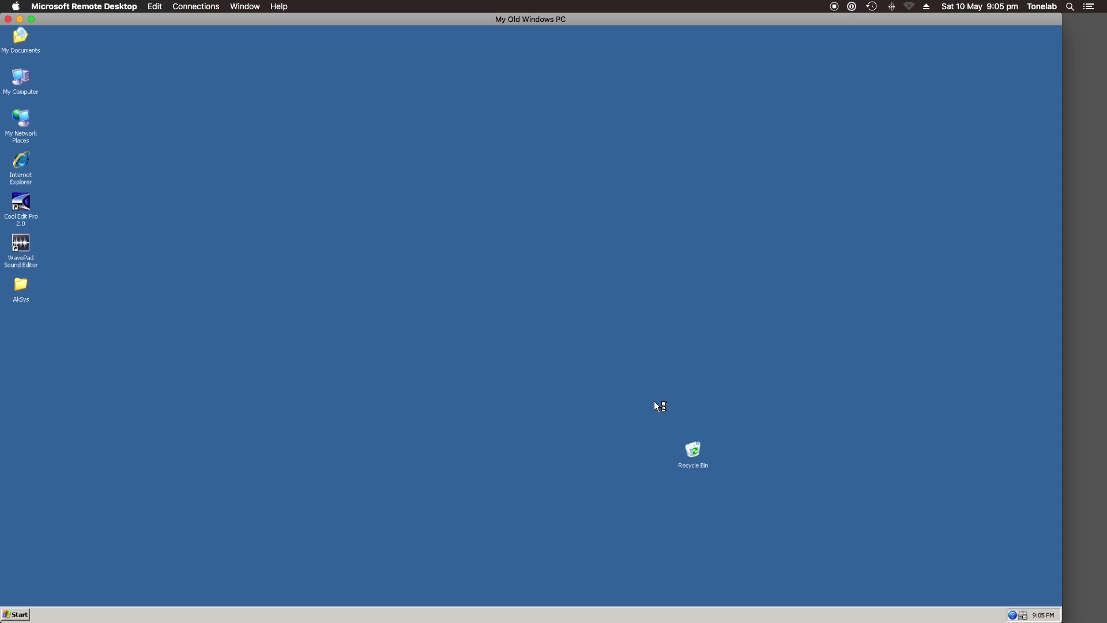
# - Disconnect the remote session from the Start menu and confirm
pyautogui.click(21, 612)
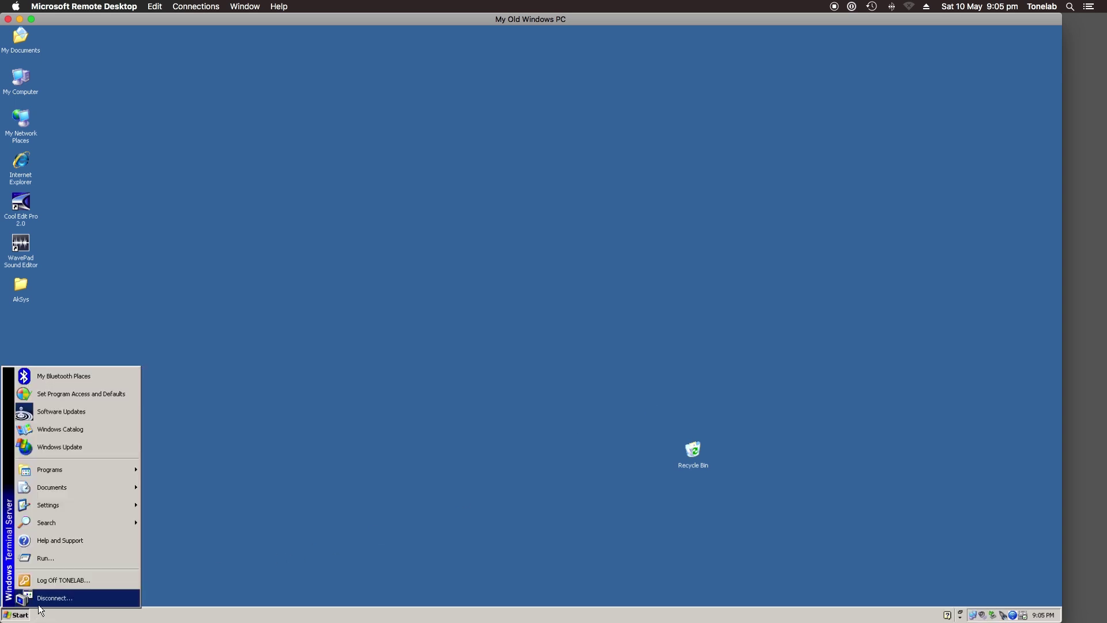
pyautogui.click(53, 598)
pyautogui.click(510, 332)
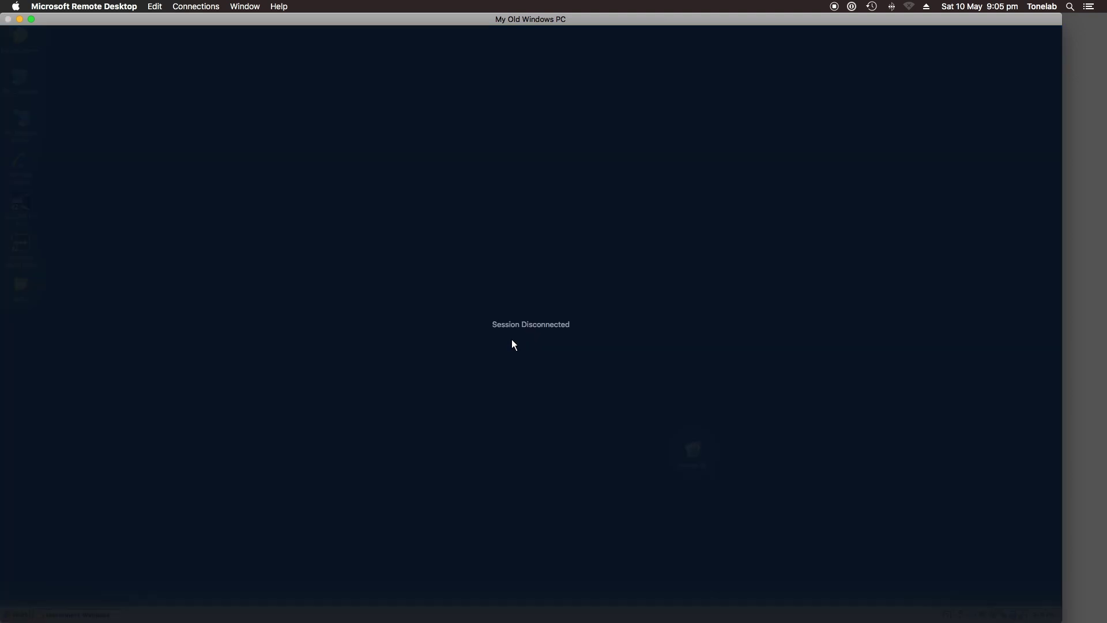
# - Dismiss the disconnect alert and scroll the TONELAB channel page down to the sampler playlists
pyautogui.press('Return')
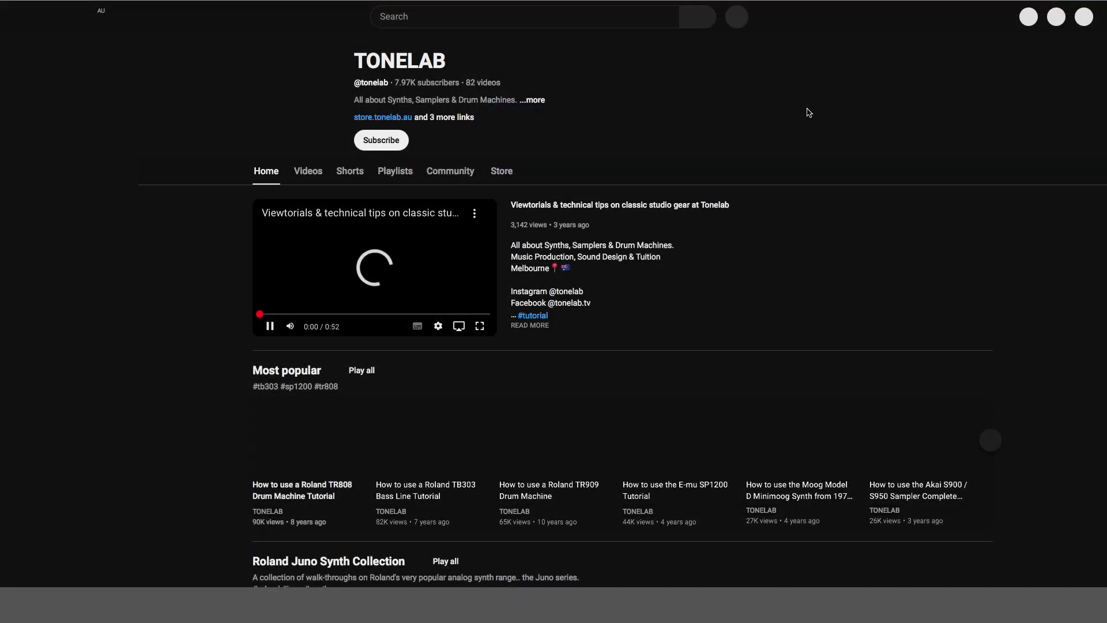
pyautogui.scroll(-3, 809, 113)
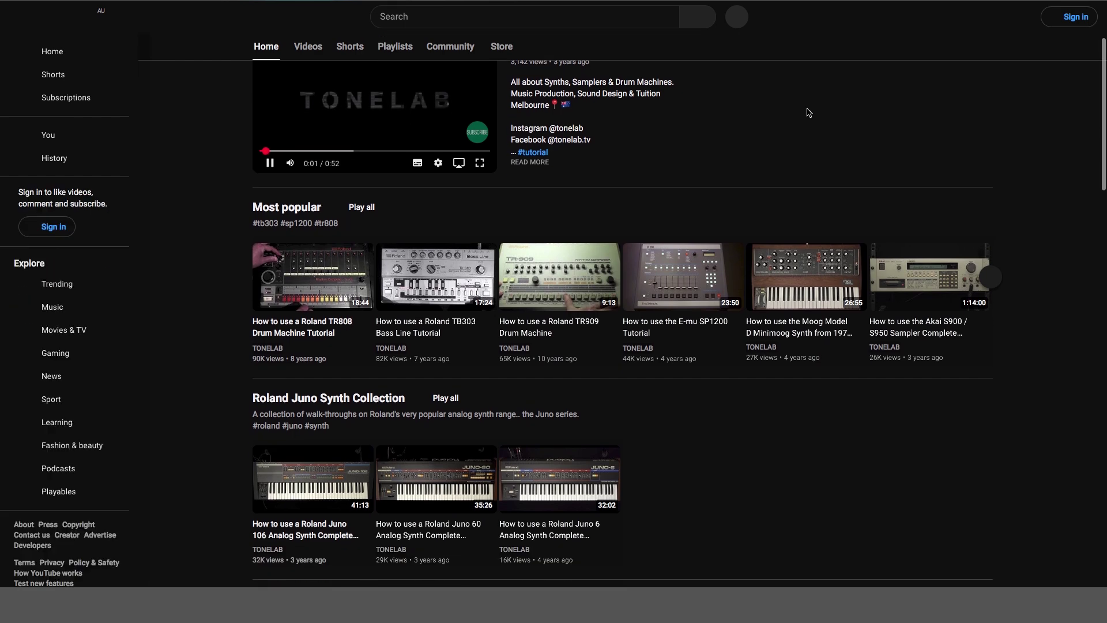
pyautogui.scroll(-3, 809, 113)
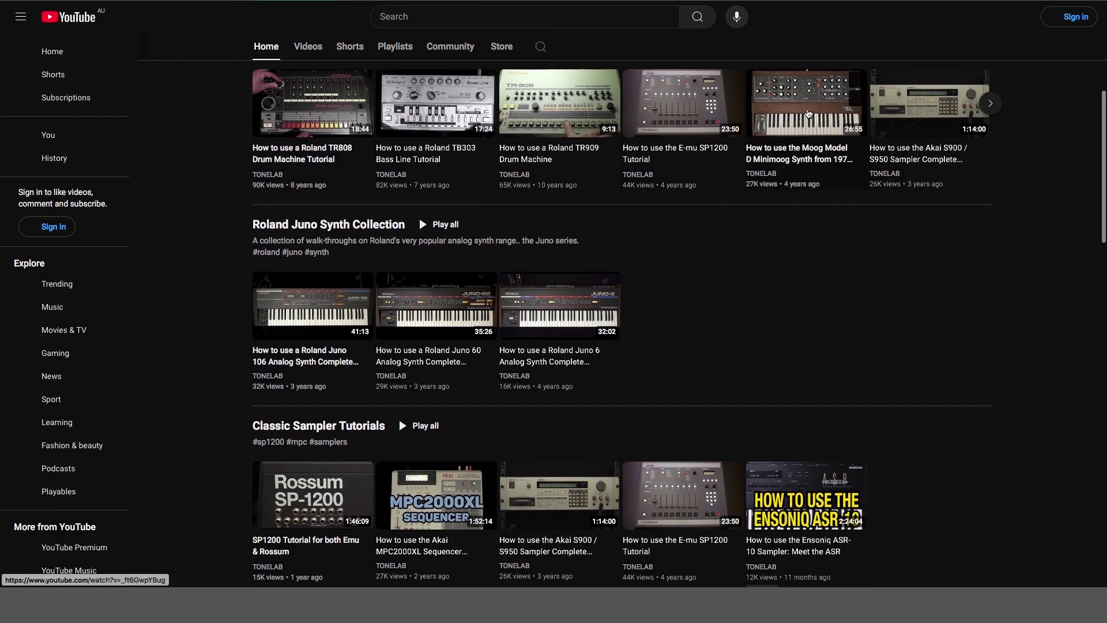
pyautogui.scroll(-6, 809, 113)
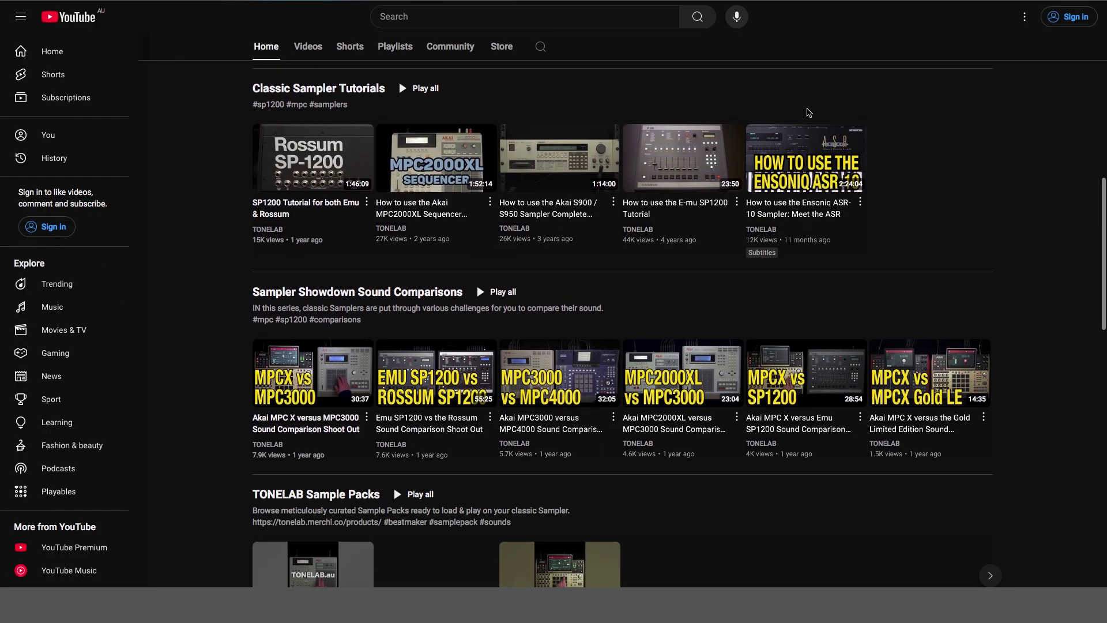